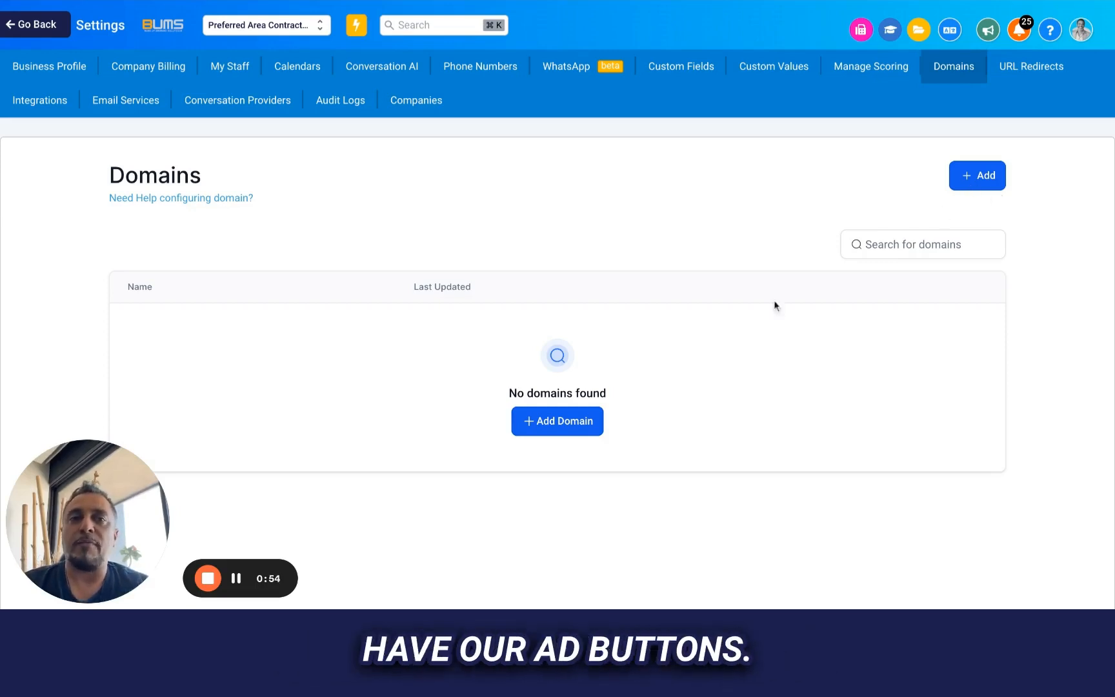
- Start connecting a new domain and copy the domain name preferredareacontractors.com from its GoDaddy DNS page
click(559, 413)
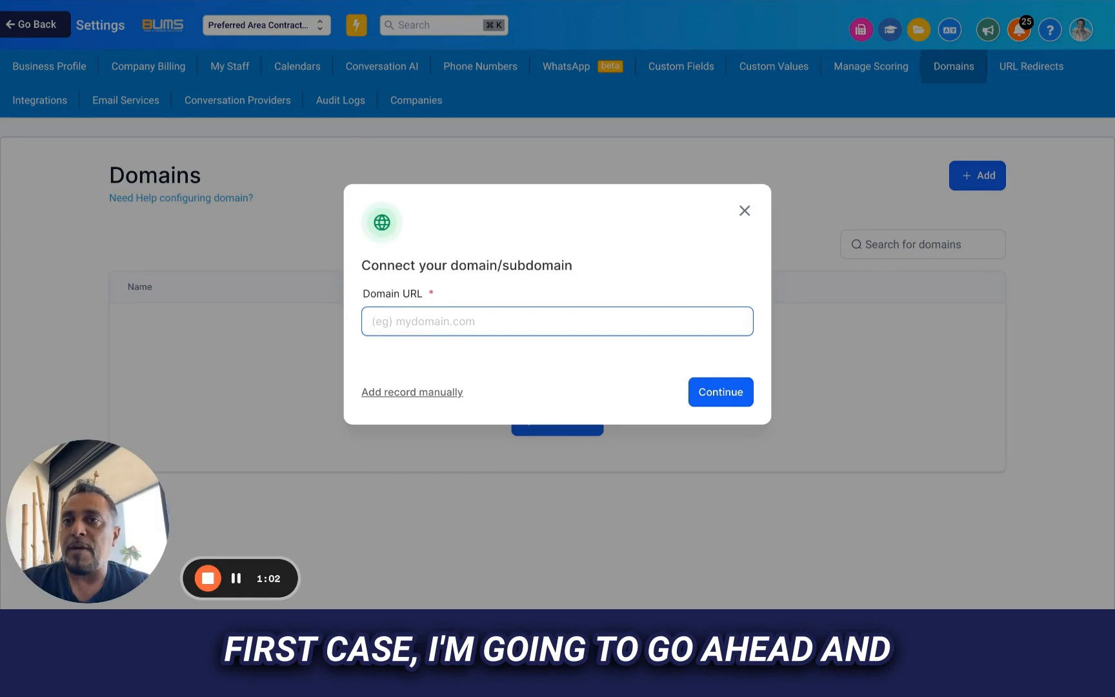
key(ctrl+Tab)
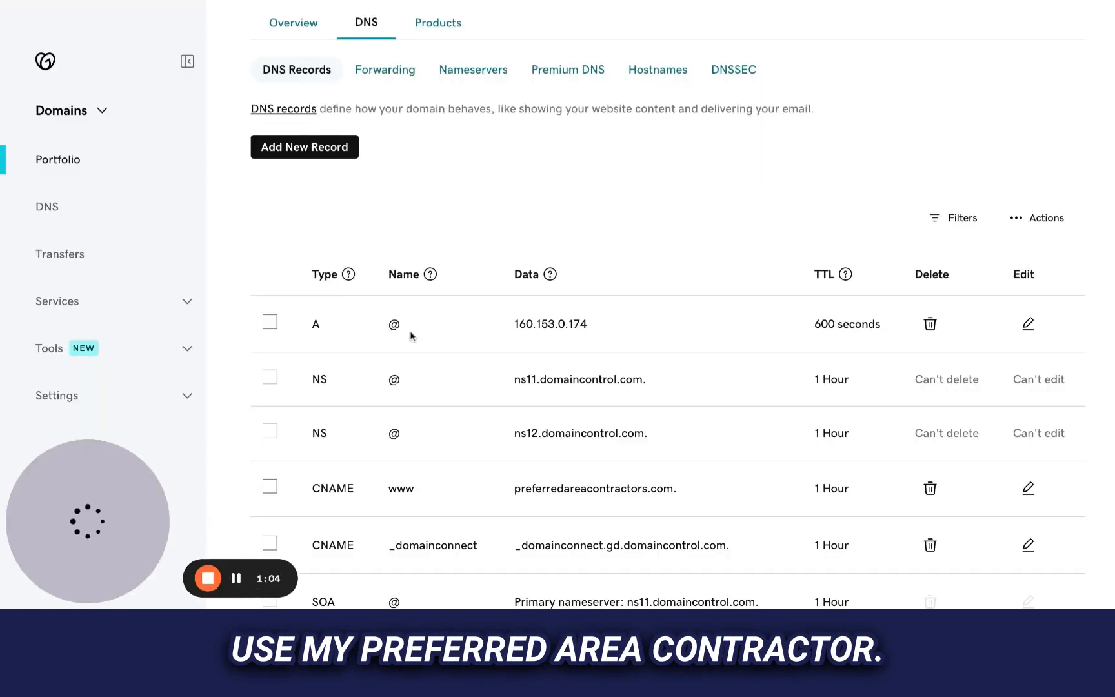
scroll(493, 119, up, 3)
drag(546, 153, 257, 152)
key(ctrl+c)
key(ctrl+shift+Tab)
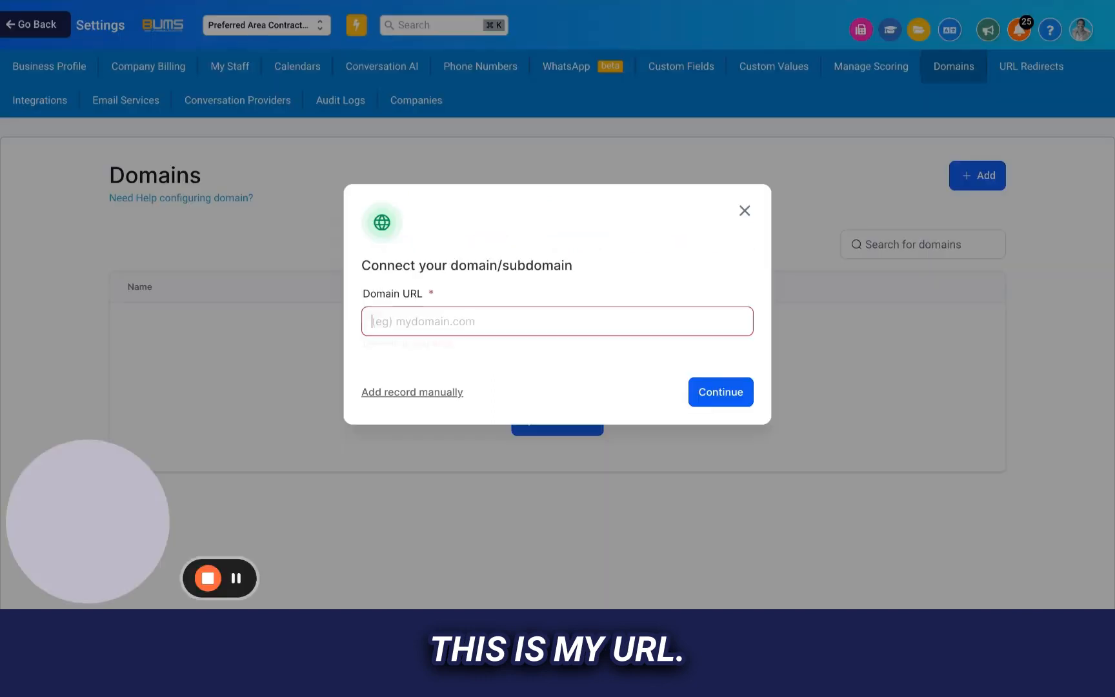
- Enter preferredareacontractors.com as the domain URL, include its www version, and continue to the provider check
click(483, 330)
text(ww)
key(ctrl+a)
key(ctrl+v)
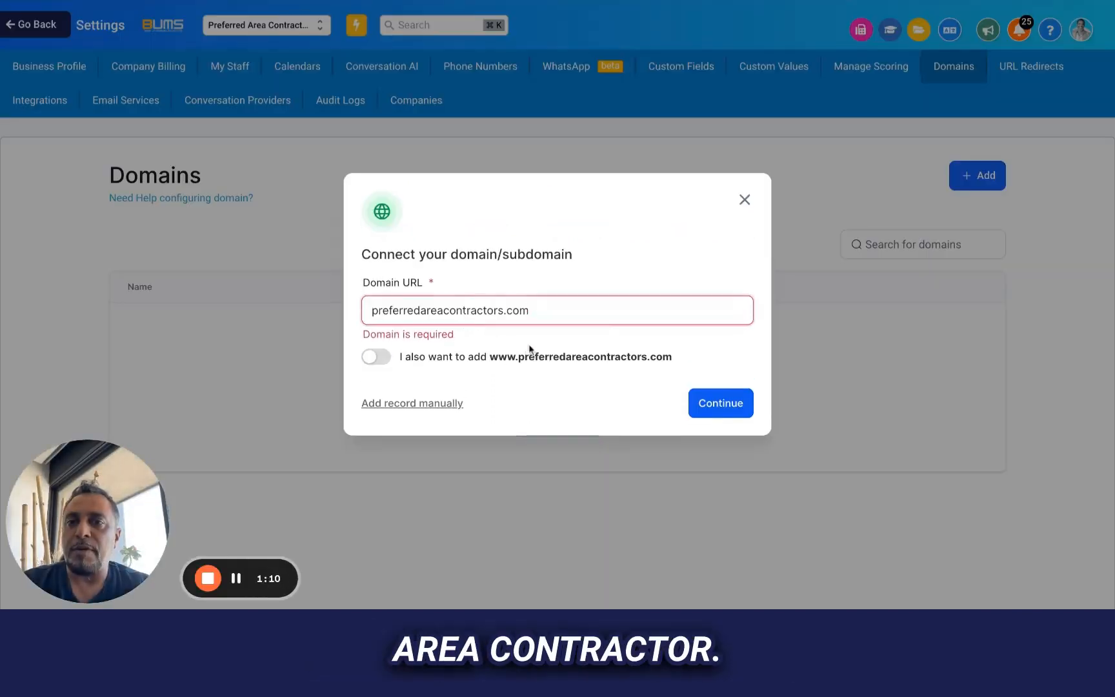
click(376, 356)
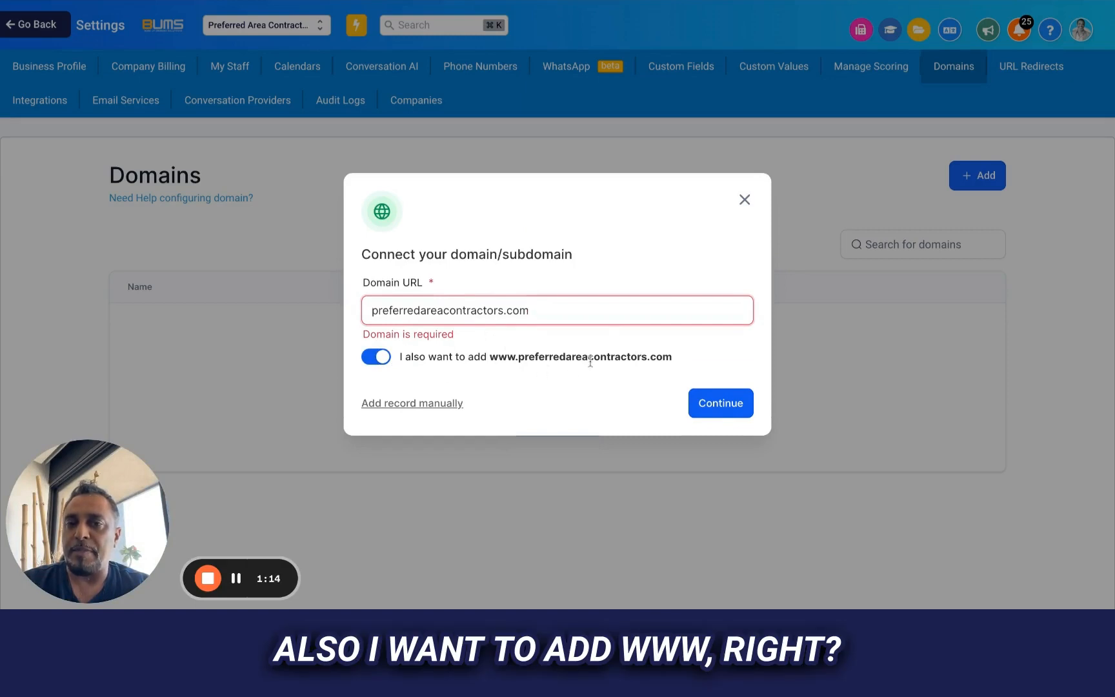
click(722, 405)
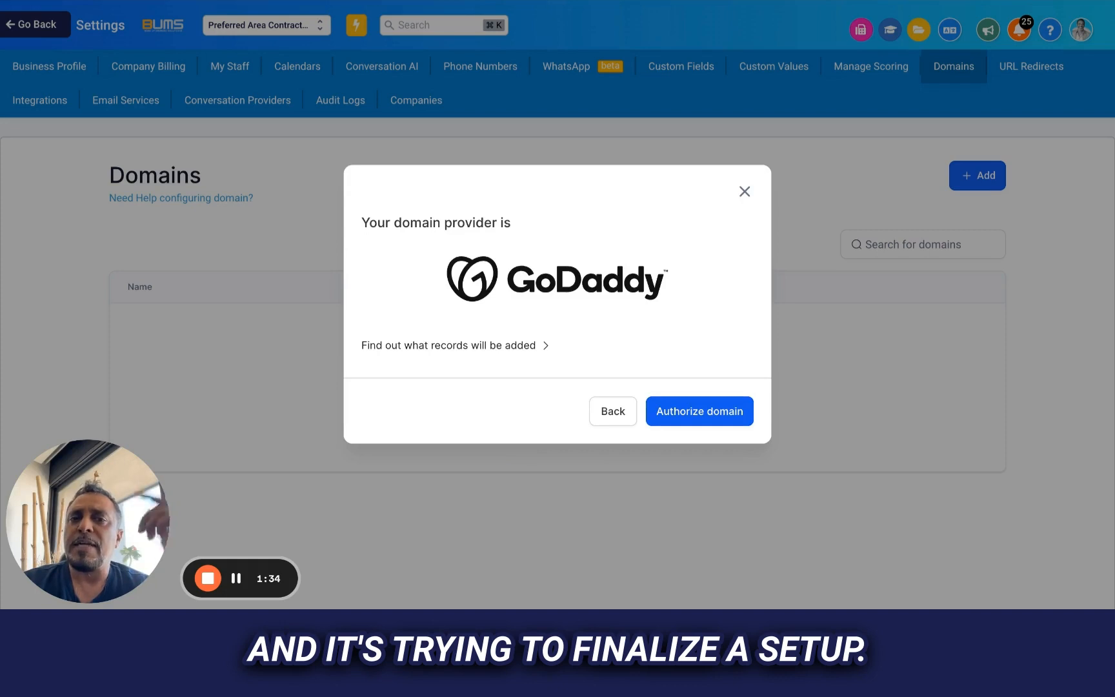
- Review the A and CNAME records that will be added and compare them with the domain's existing GoDaddy records
click(522, 347)
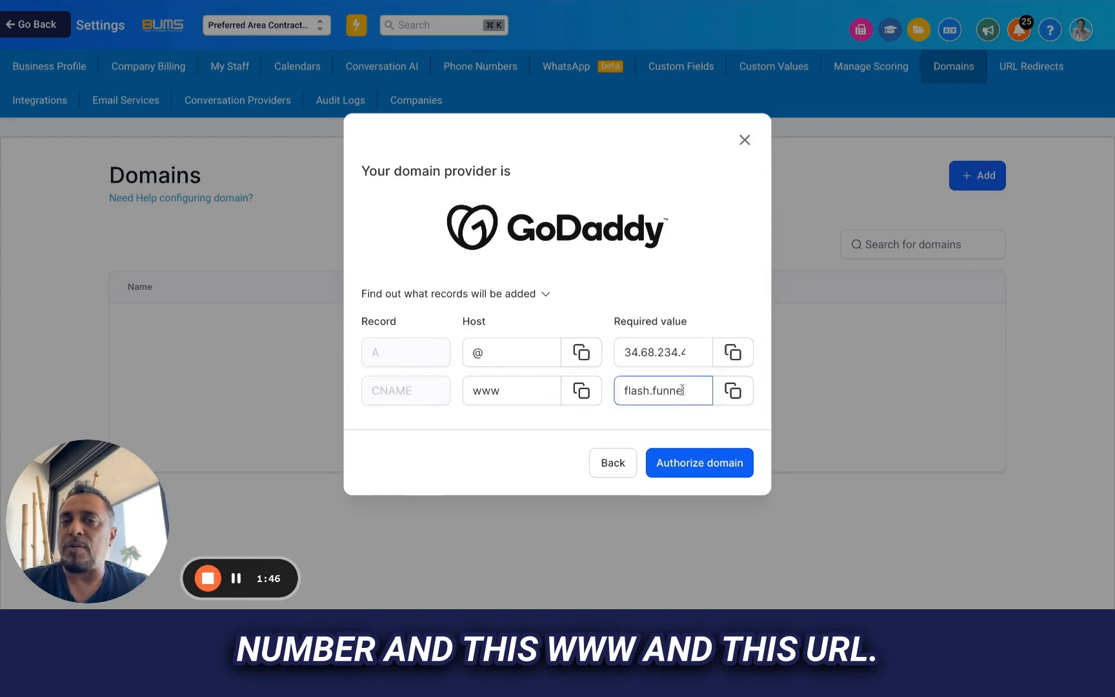
key(ctrl+Tab)
scroll(516, 407, down, 4)
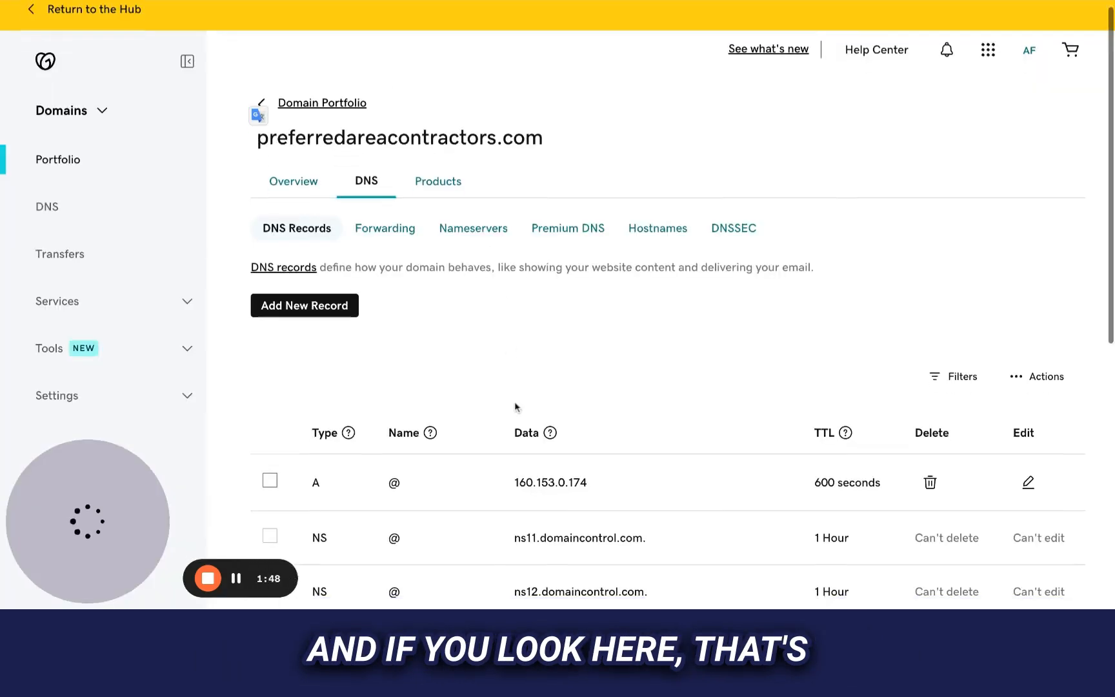
drag(516, 235, 597, 244)
click(515, 397)
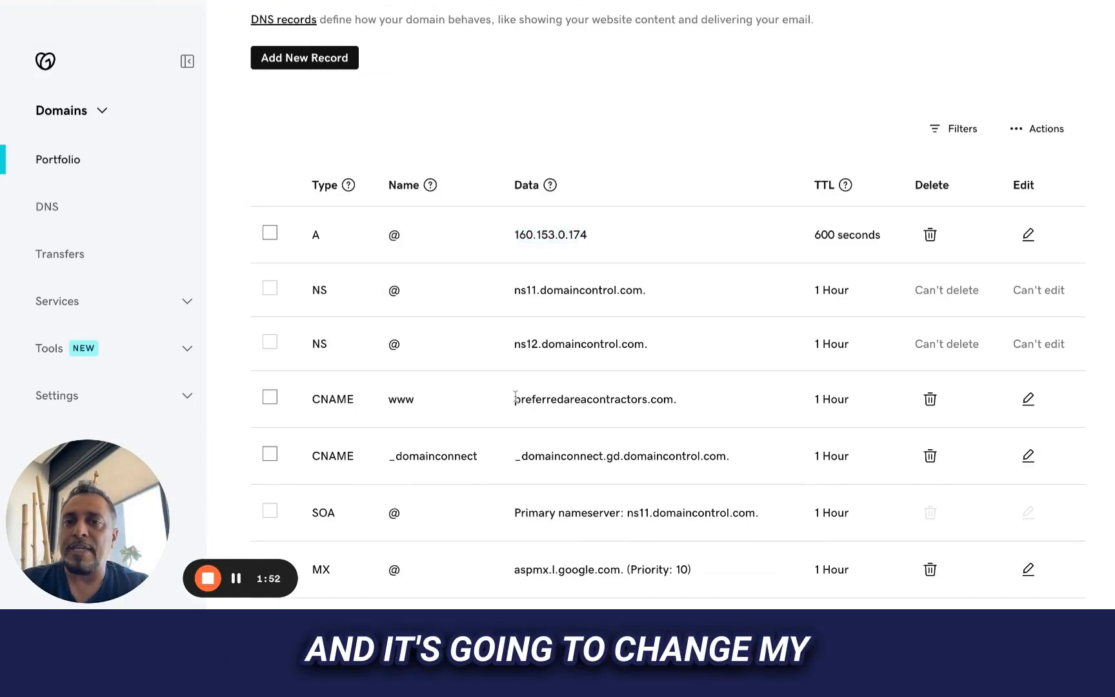
drag(515, 397, 692, 402)
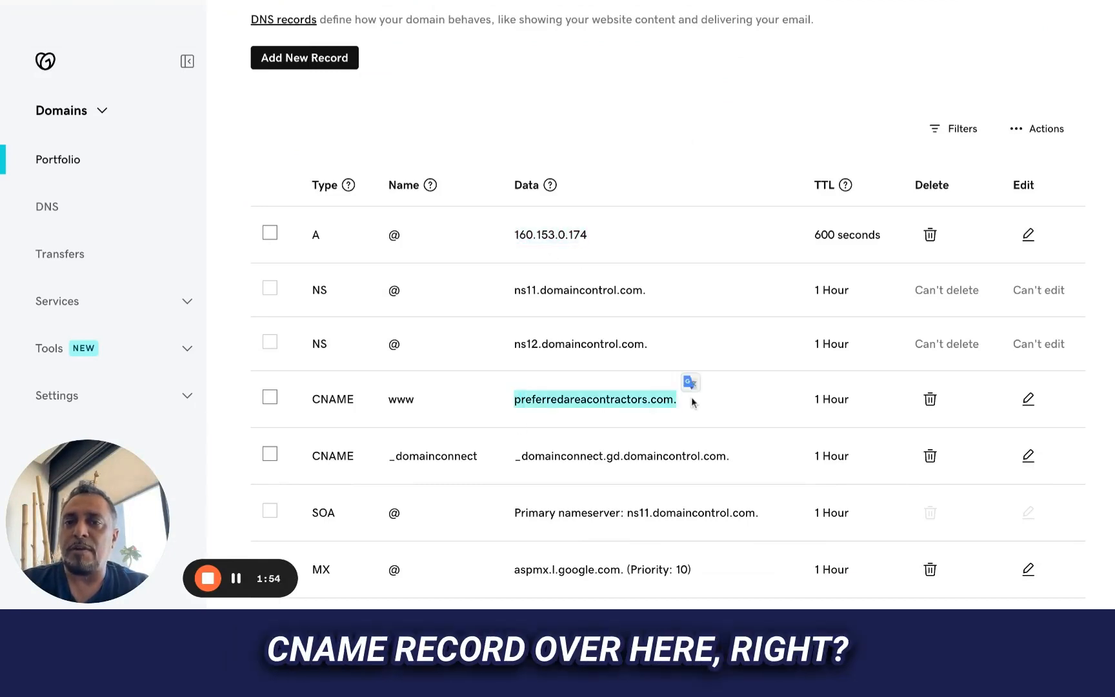
key(ctrl+Tab)
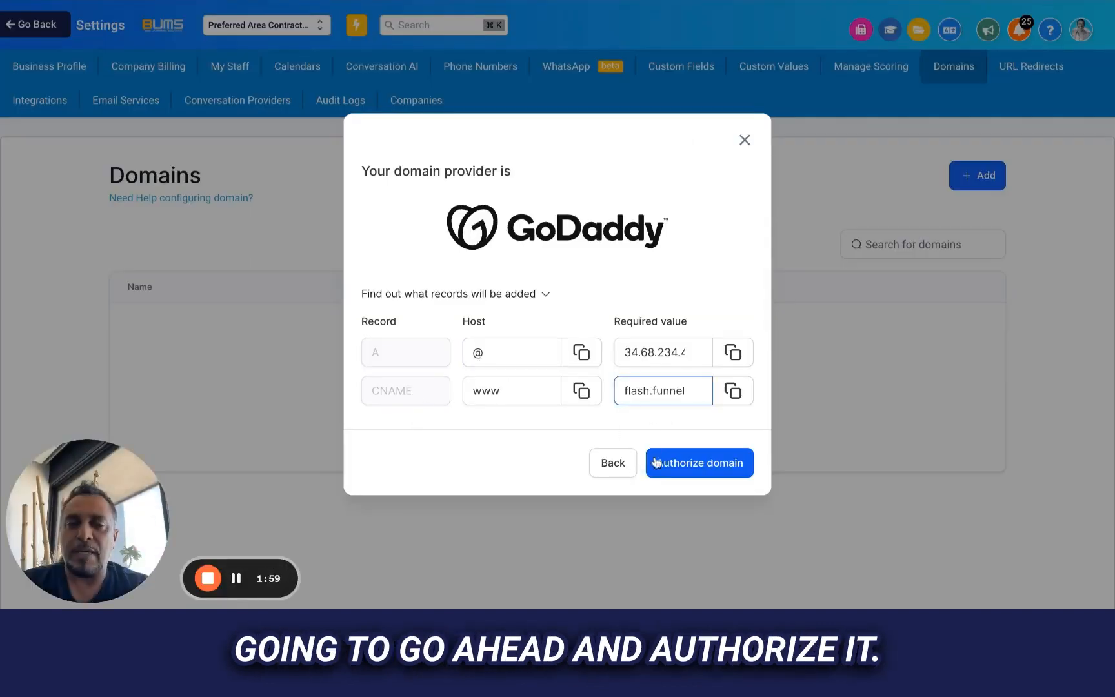
- Authorize the domain and approve connecting preferredareacontractors.com to the LeadConnector Site A and CNAME records in GoDaddy
click(682, 470)
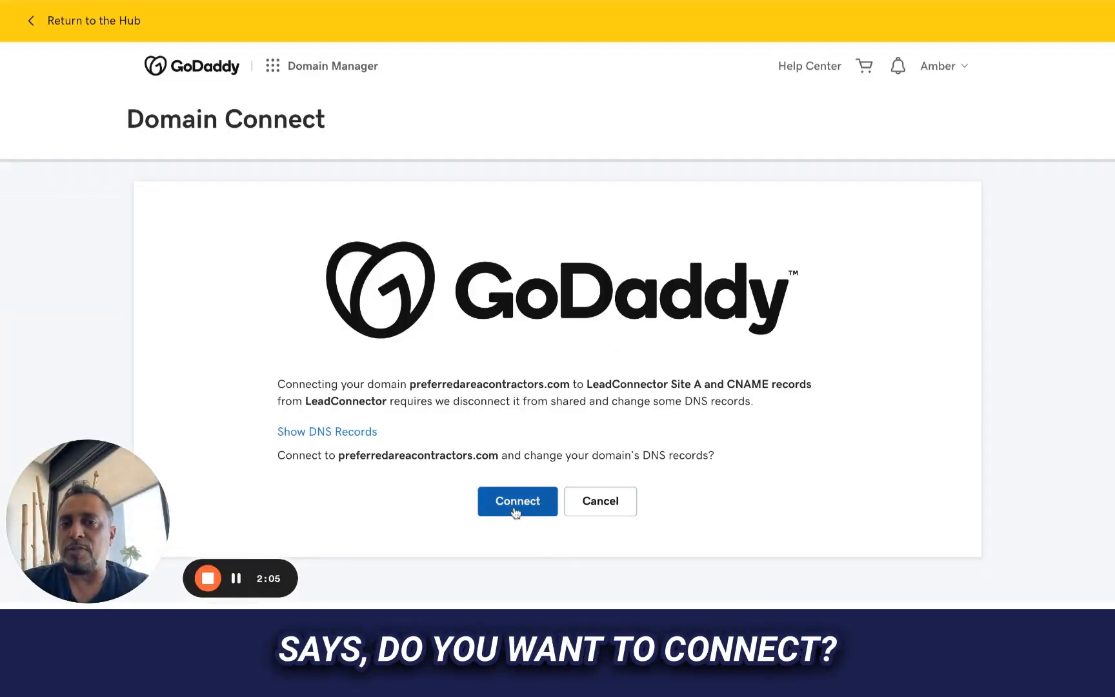
click(516, 513)
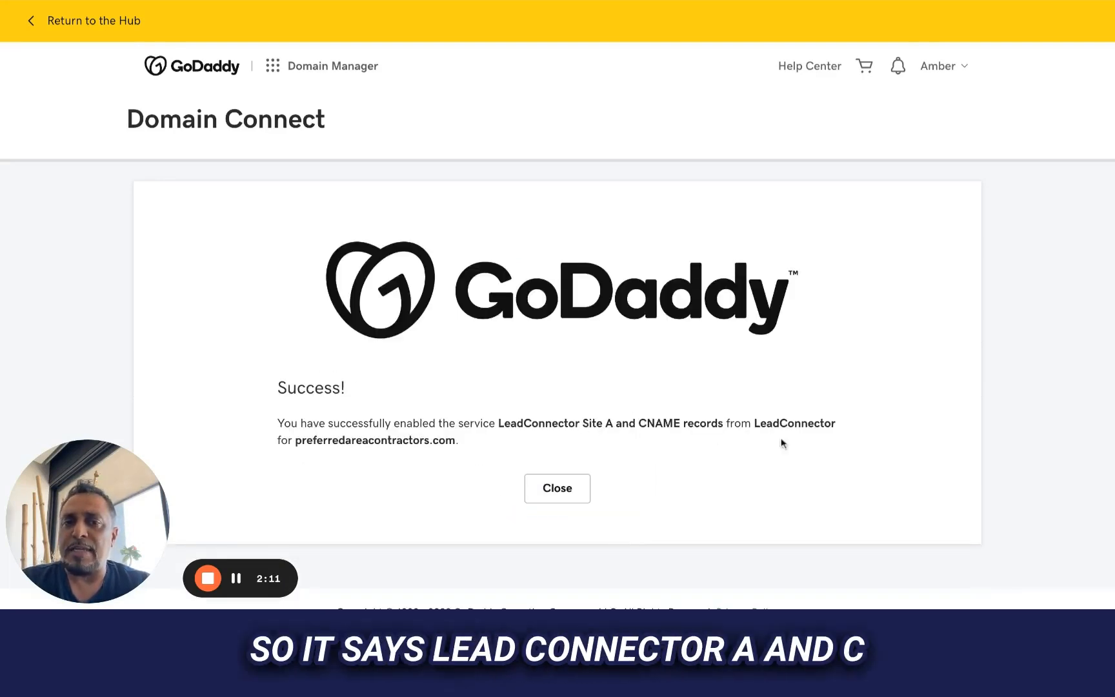
click(565, 489)
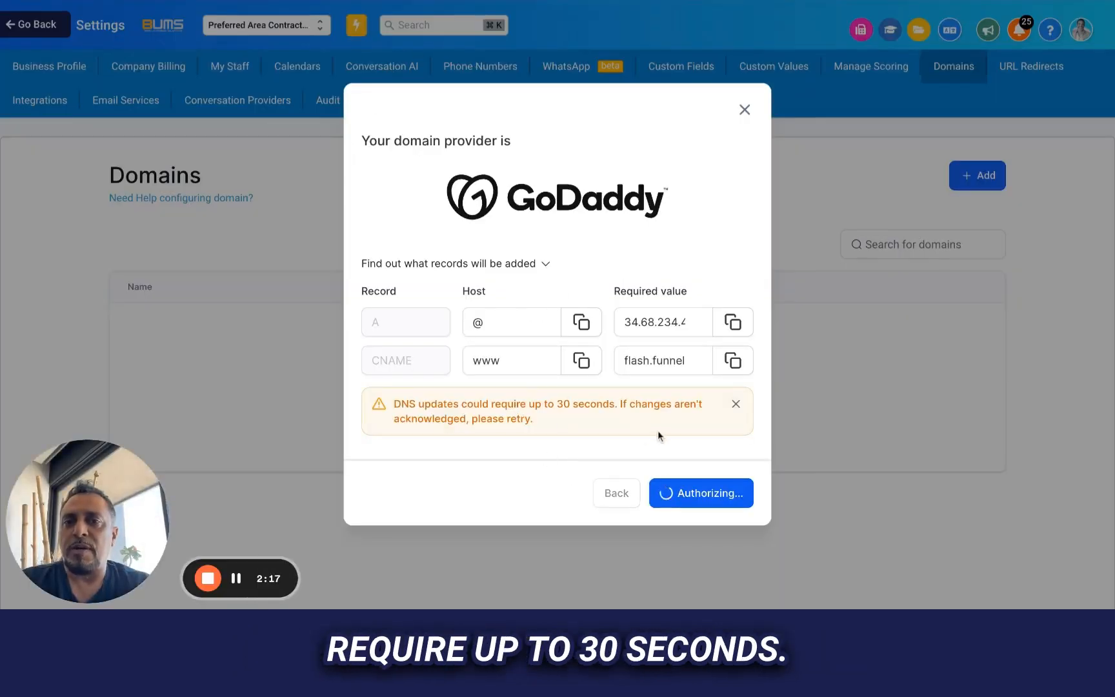
- Reload the domain in GoDaddy and check the data of its A record and www CNAME record
click(105, 0)
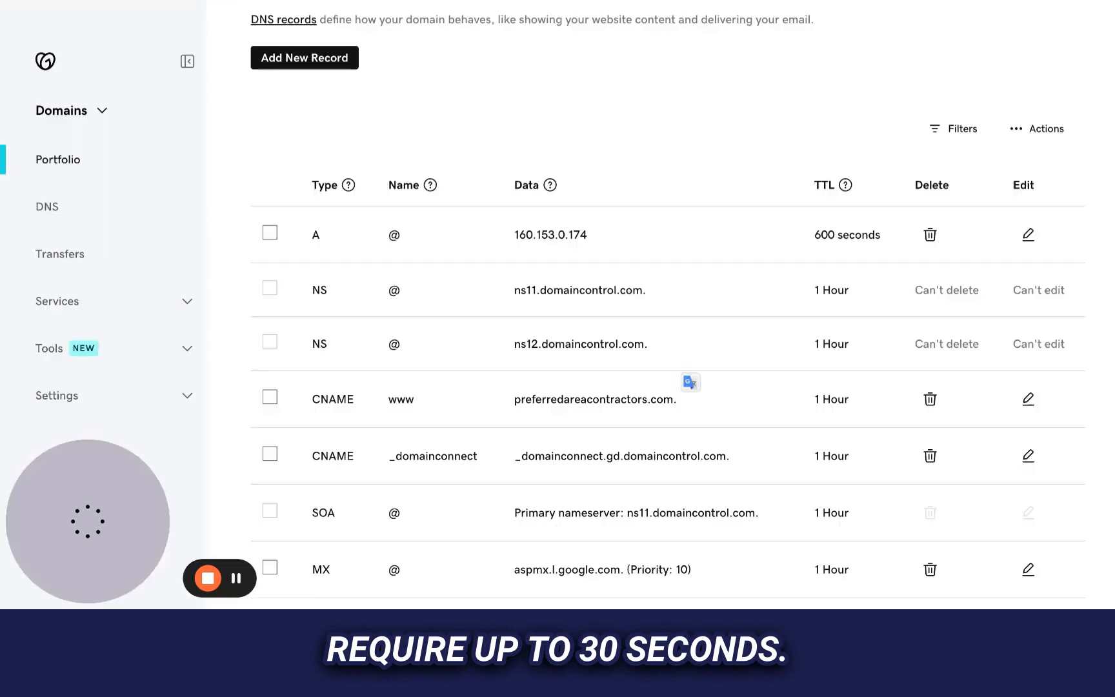
double_click(515, 235)
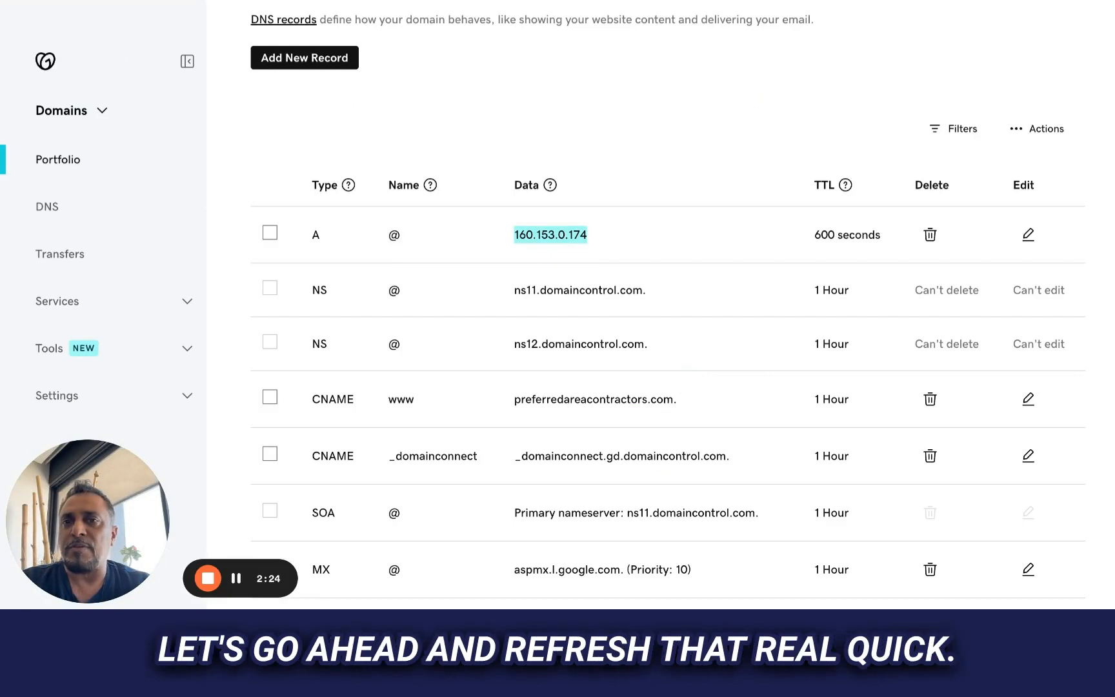
click(64, 0)
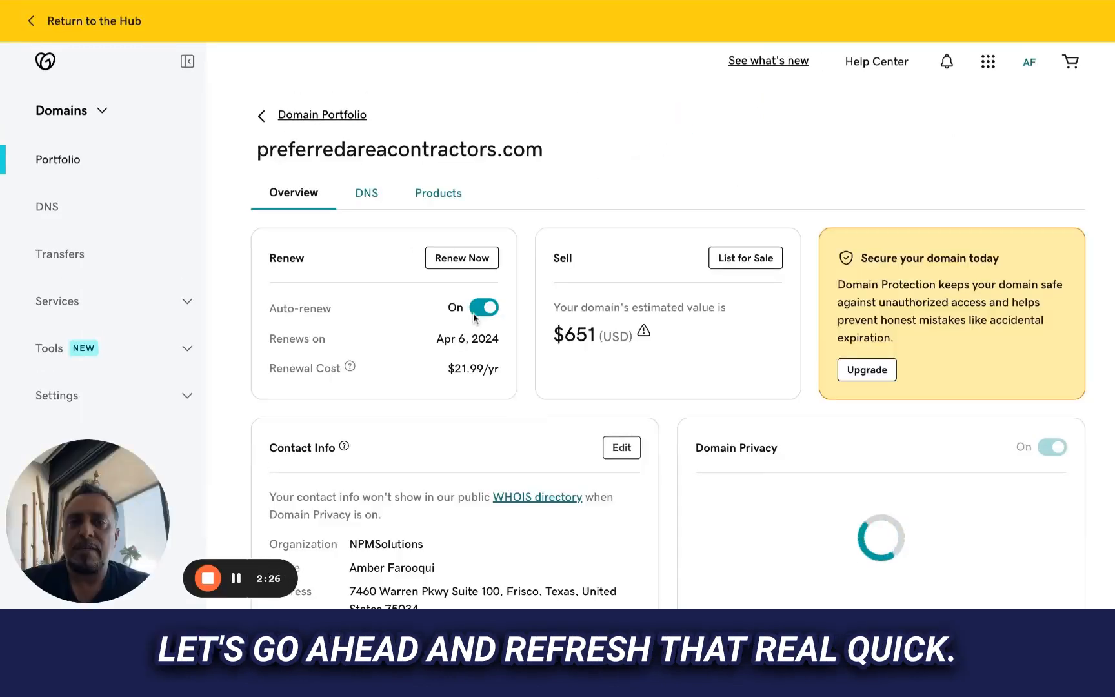
click(367, 191)
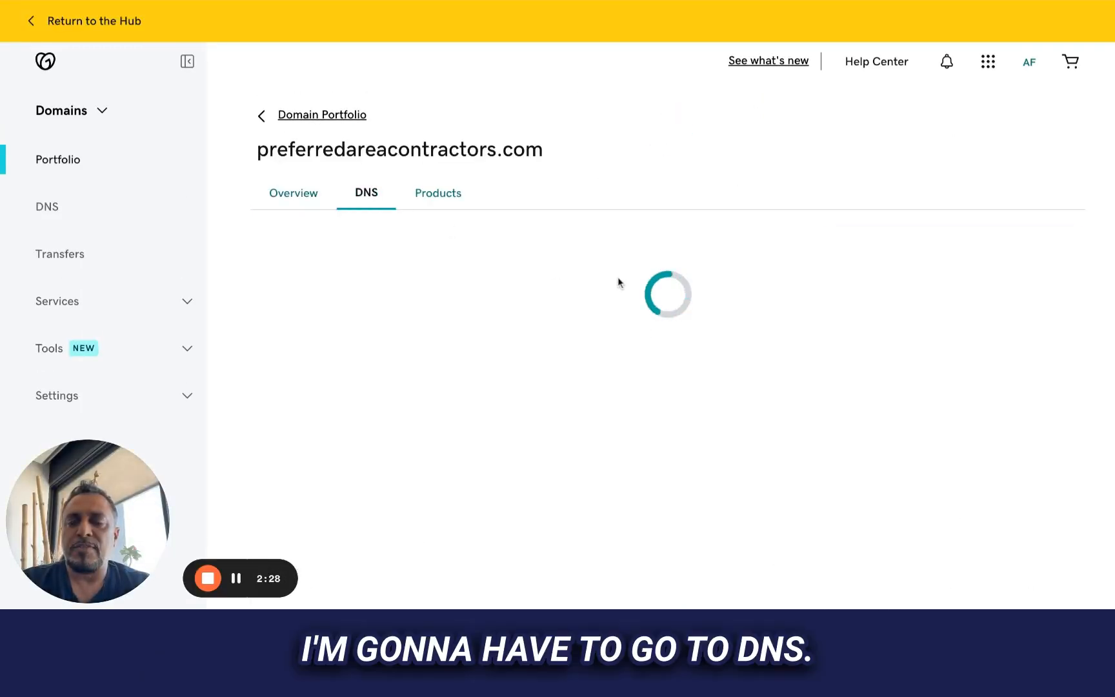
scroll(617, 281, down, 4)
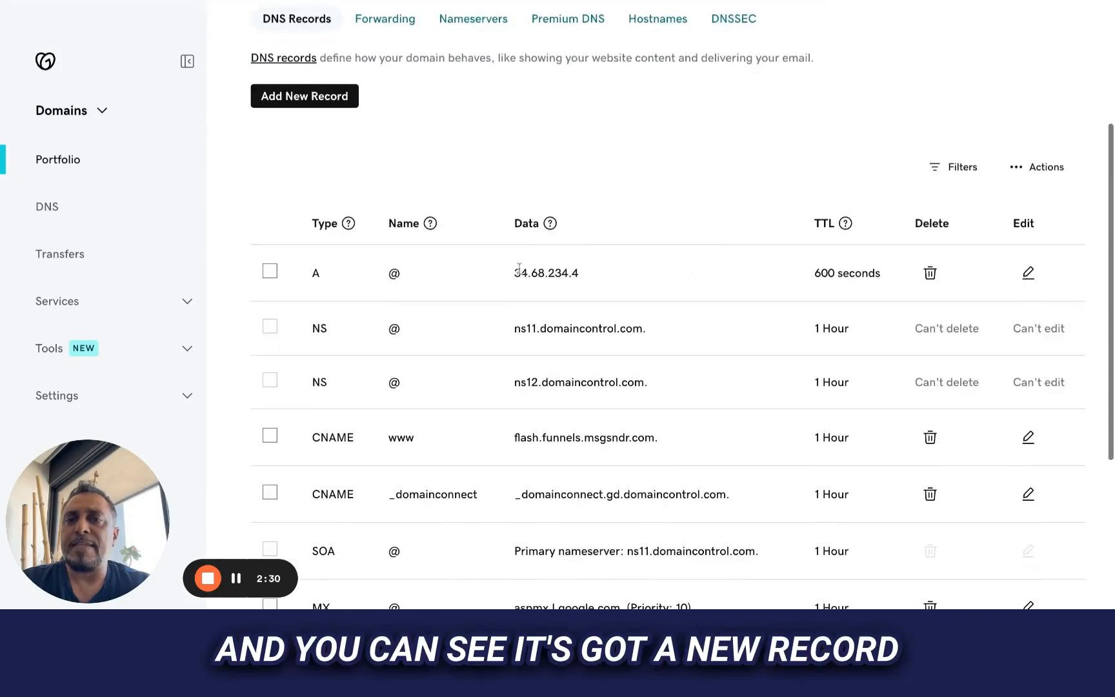
double_click(516, 271)
scroll(629, 375, down, 4)
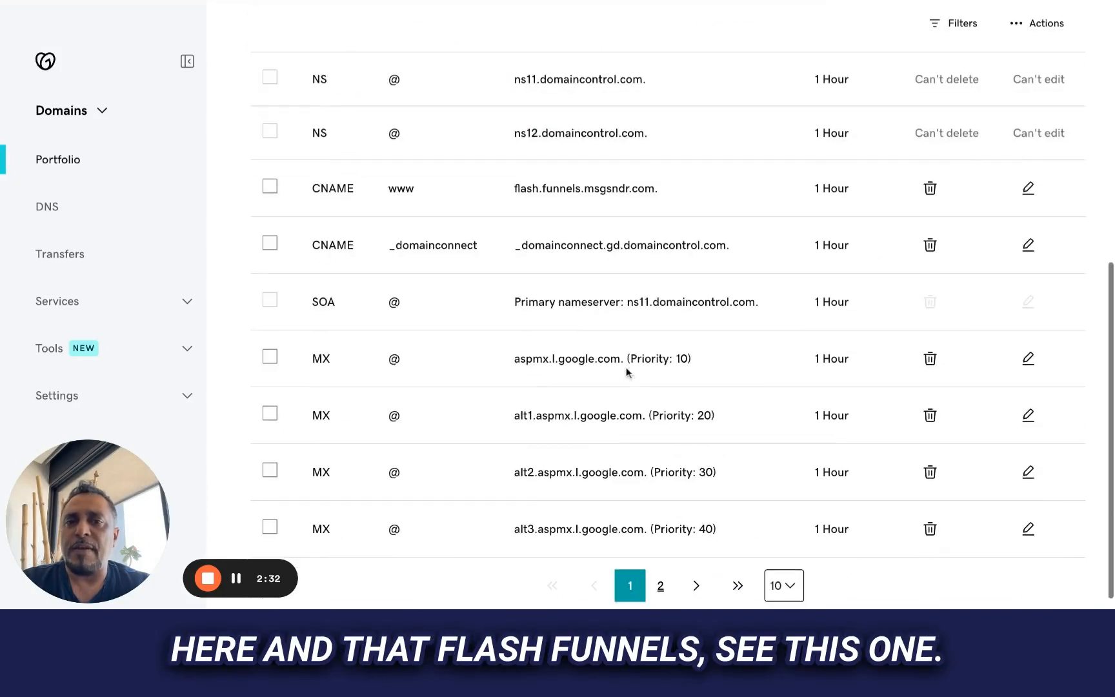
drag(516, 188, 665, 208)
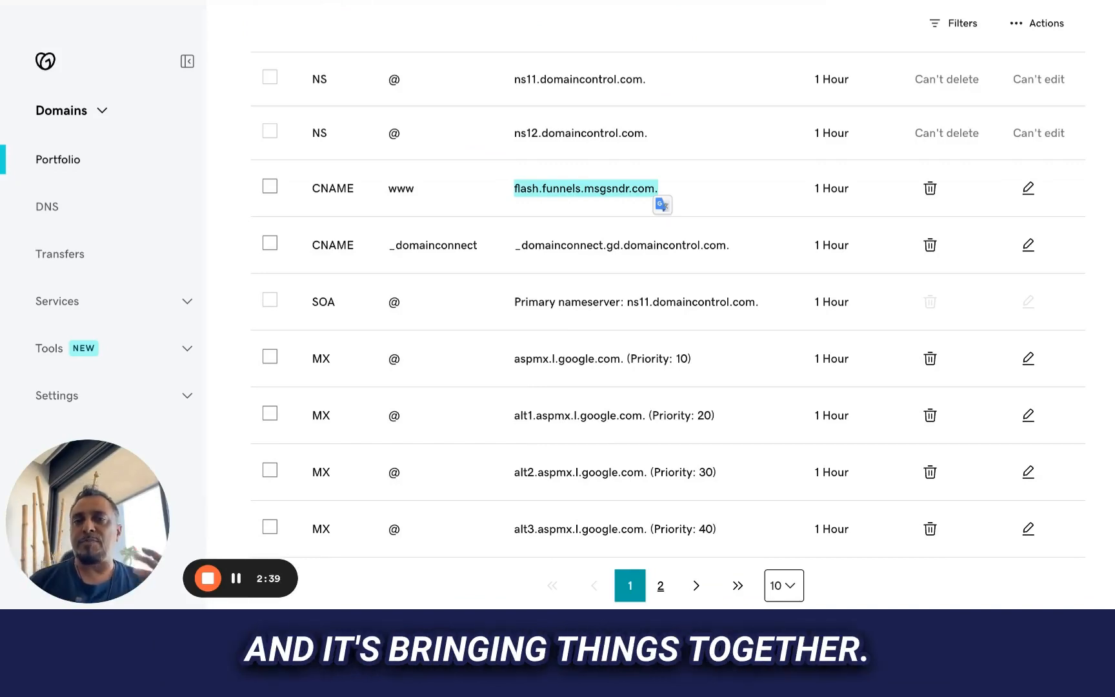
- Examine the MX records in the domain's DNS list and return to the domain settings
scroll(540, 267, down, 1)
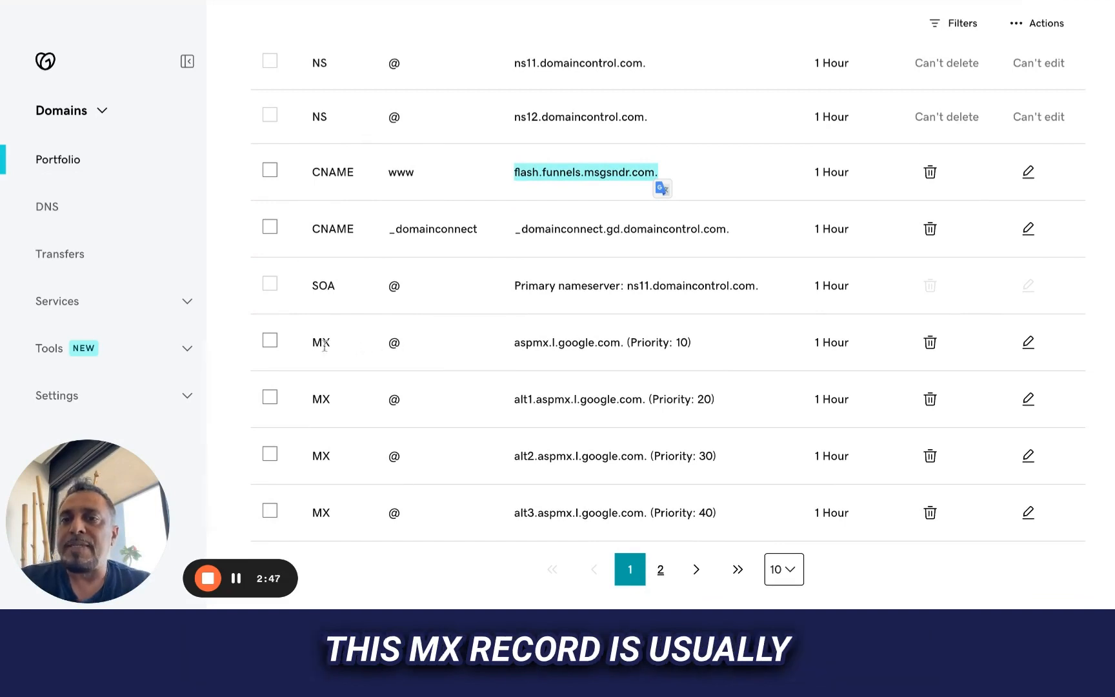
drag(311, 342, 340, 347)
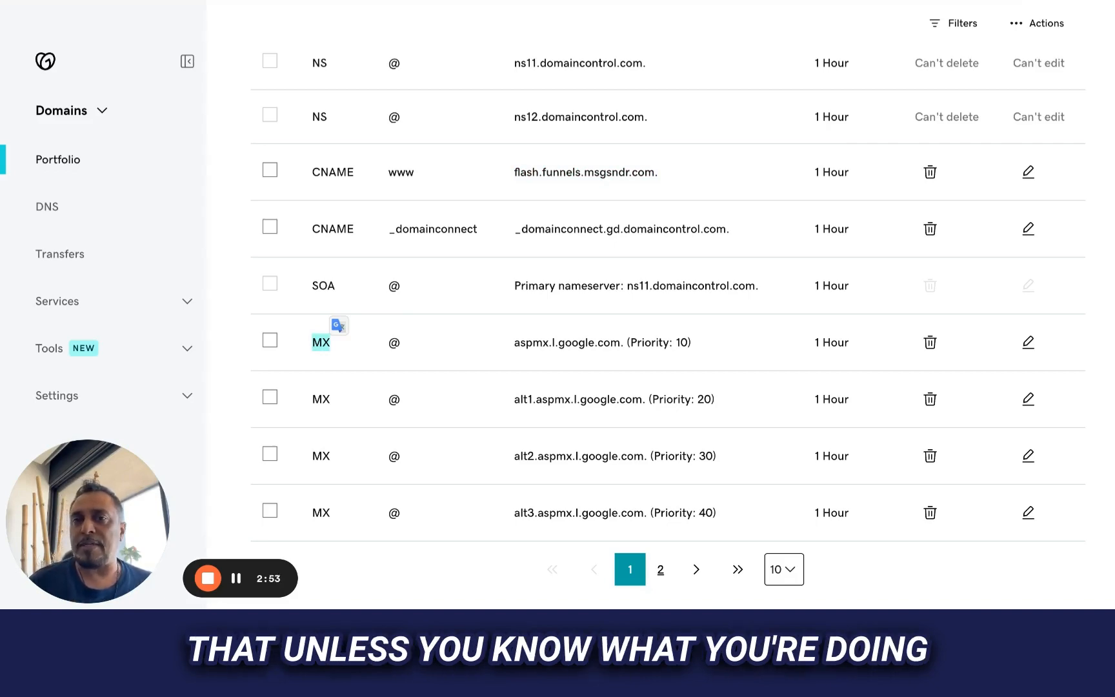
scroll(372, 217, up, 8)
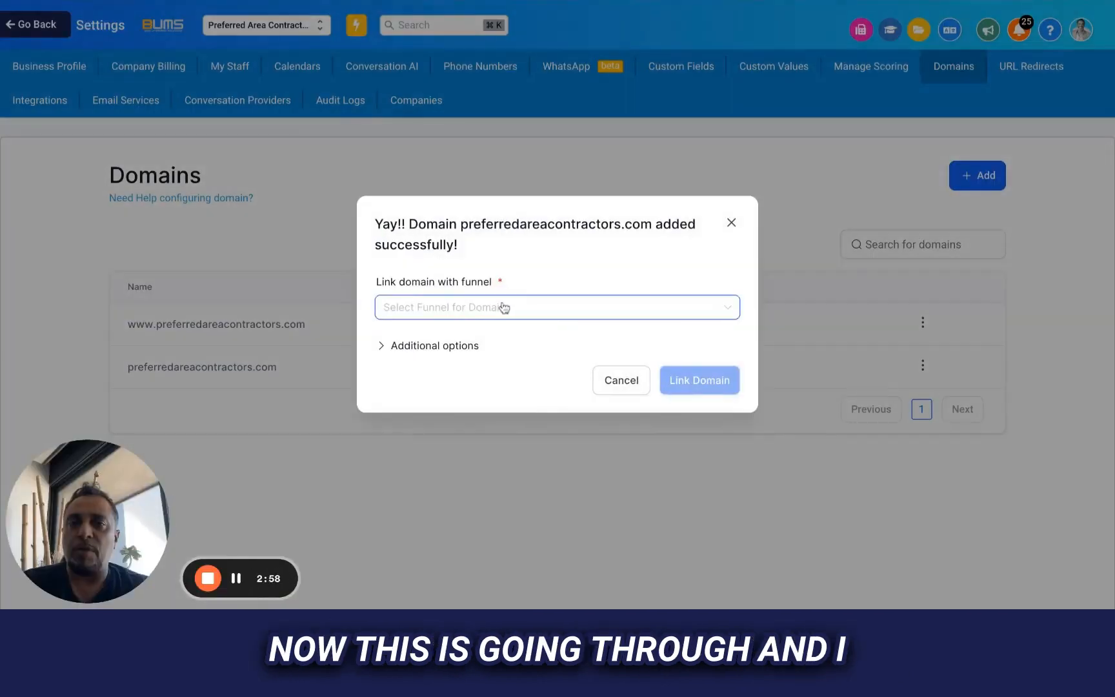
- Check the funnel and default 404/Error page choices for the domain, and dismiss the linking dialog without choosing any
click(504, 309)
click(519, 306)
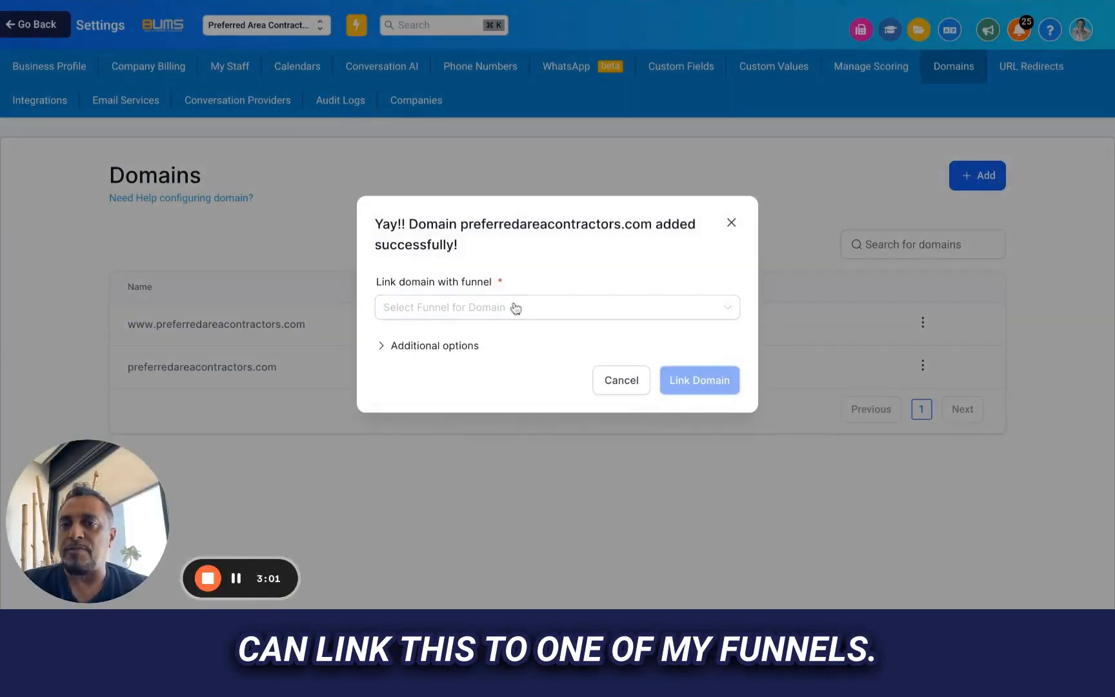
click(433, 347)
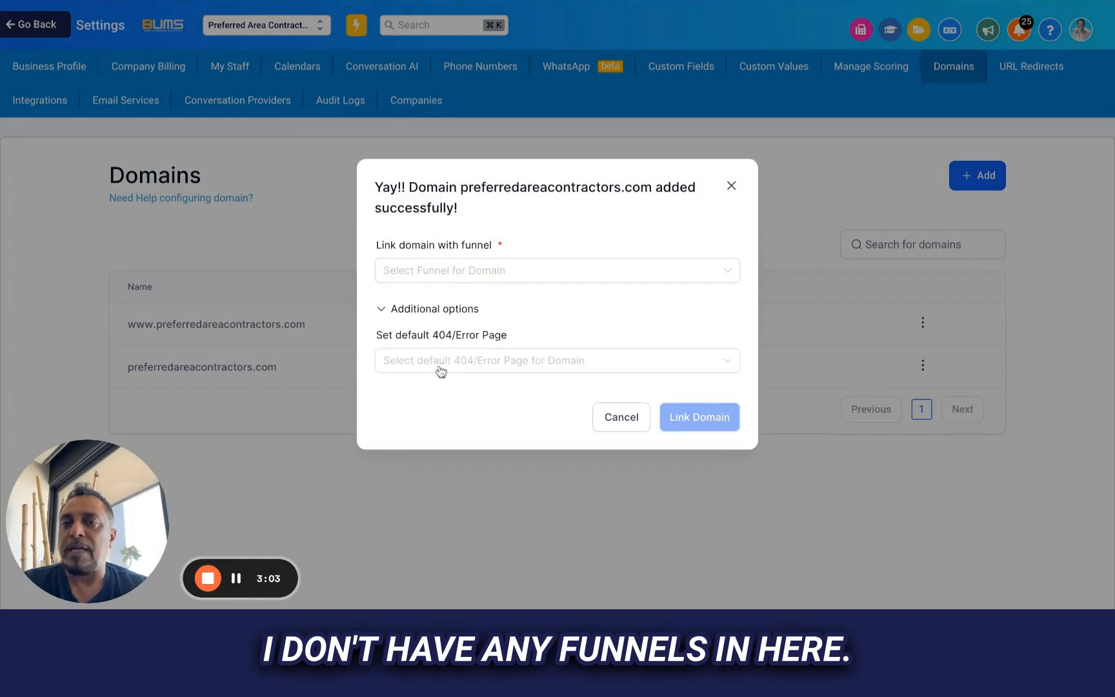
click(438, 367)
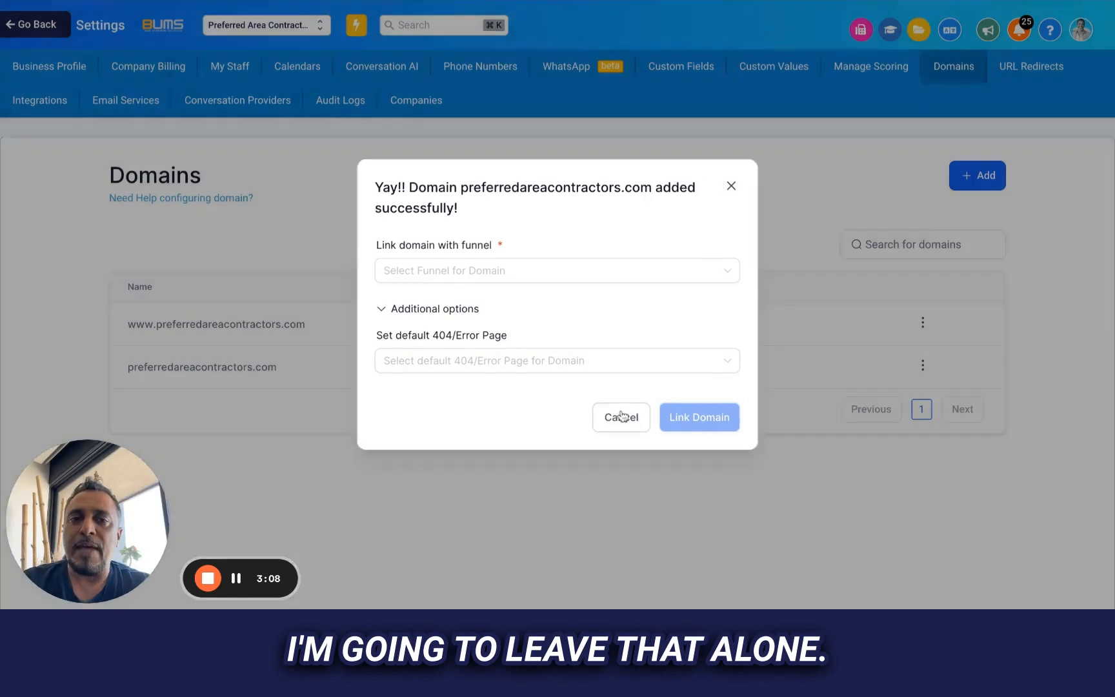
click(621, 416)
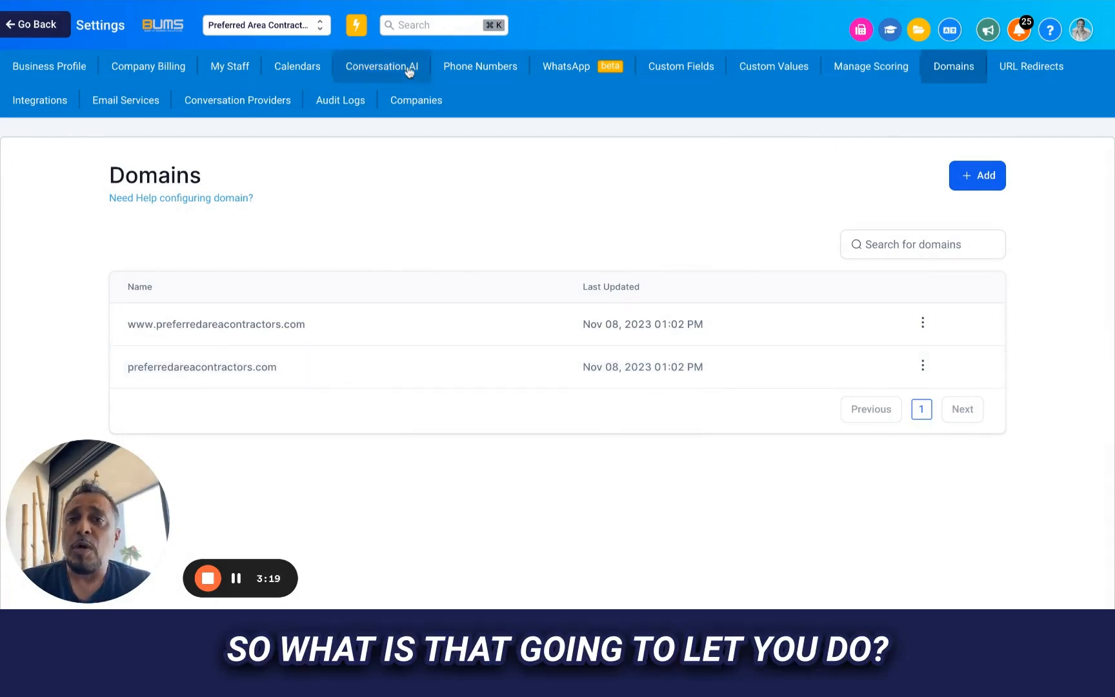
- Leave the settings and open the Websites list among the online tools
click(30, 27)
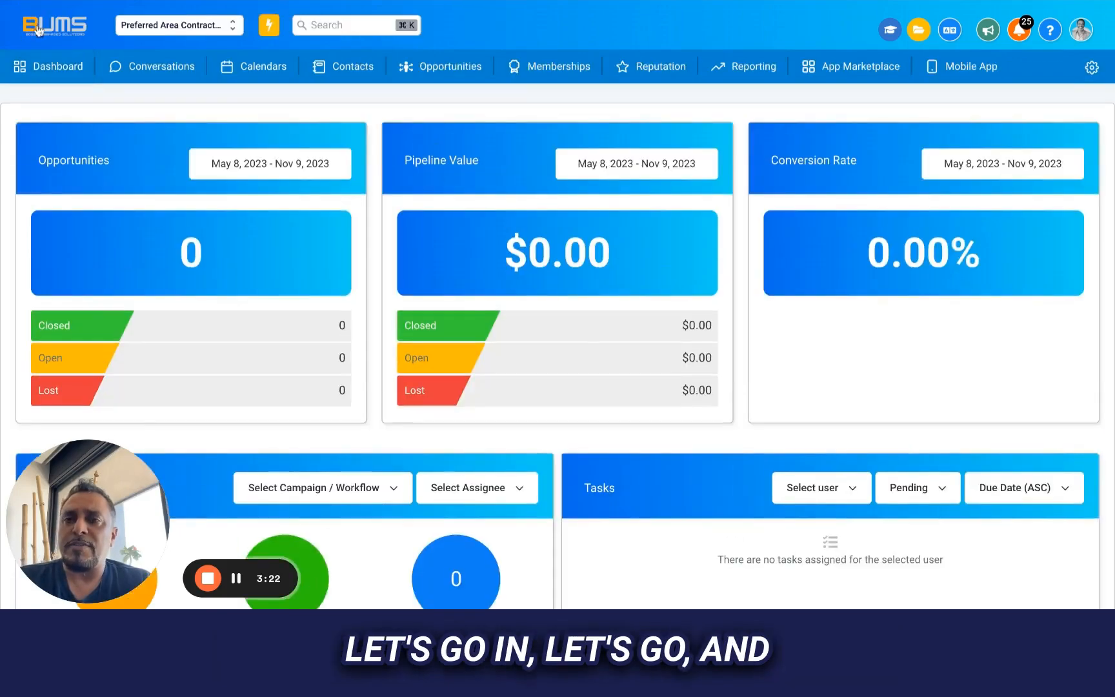
click(950, 81)
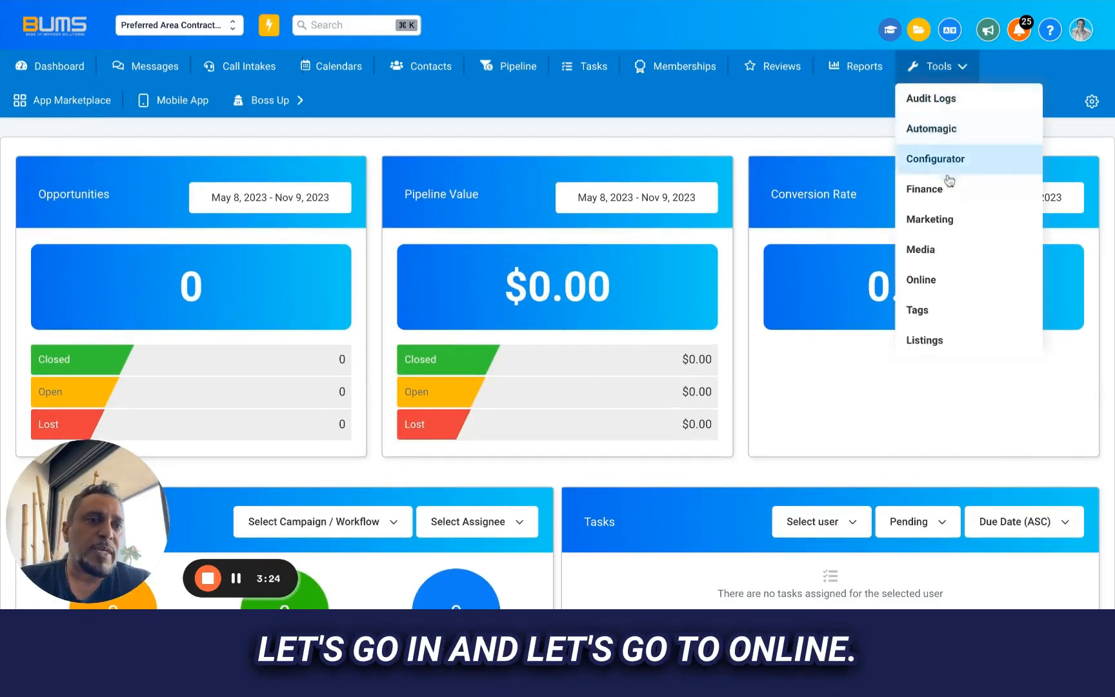
click(929, 279)
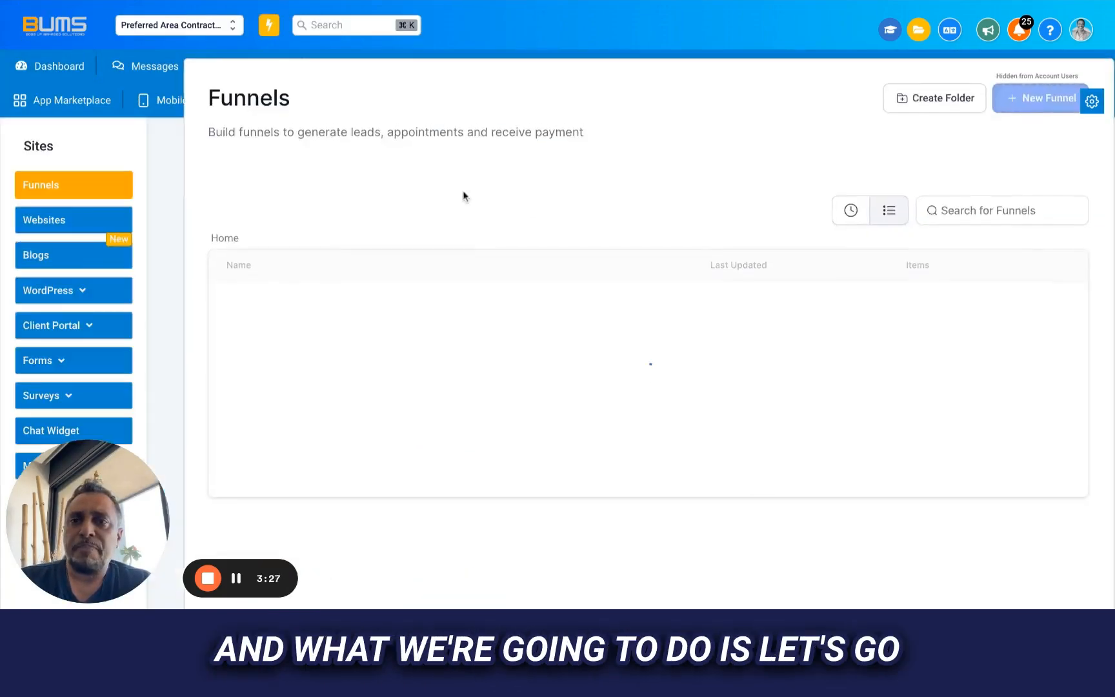
click(61, 224)
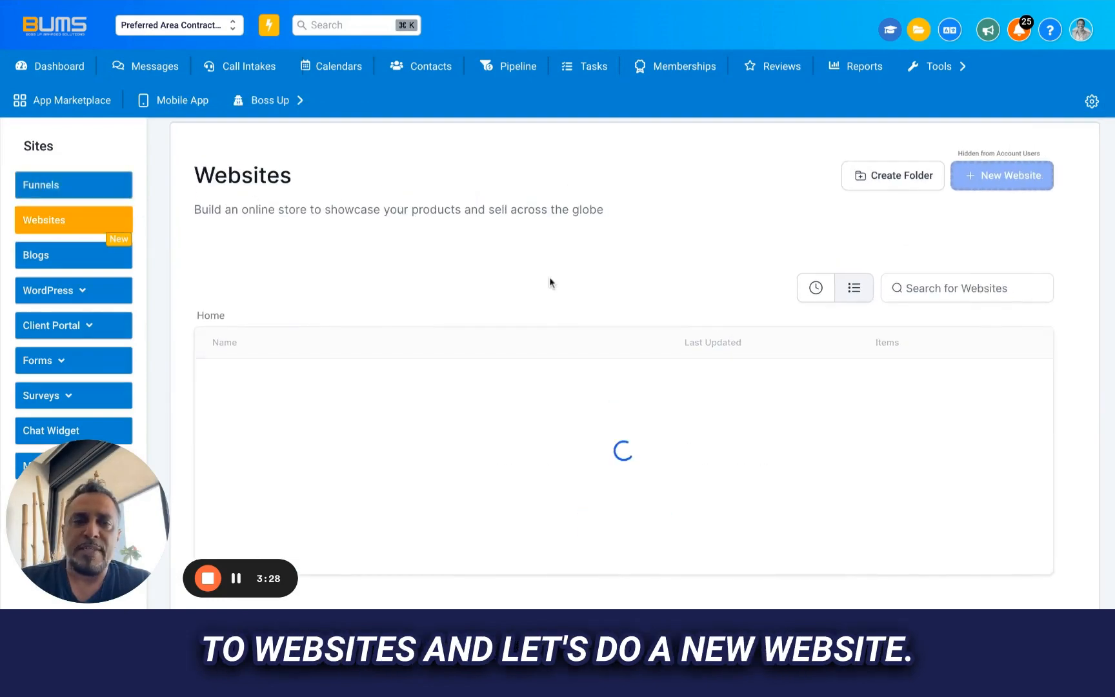
- Start a template-based website, enter PAC as the website name, and search the Template Library for roofing
click(992, 178)
click(435, 320)
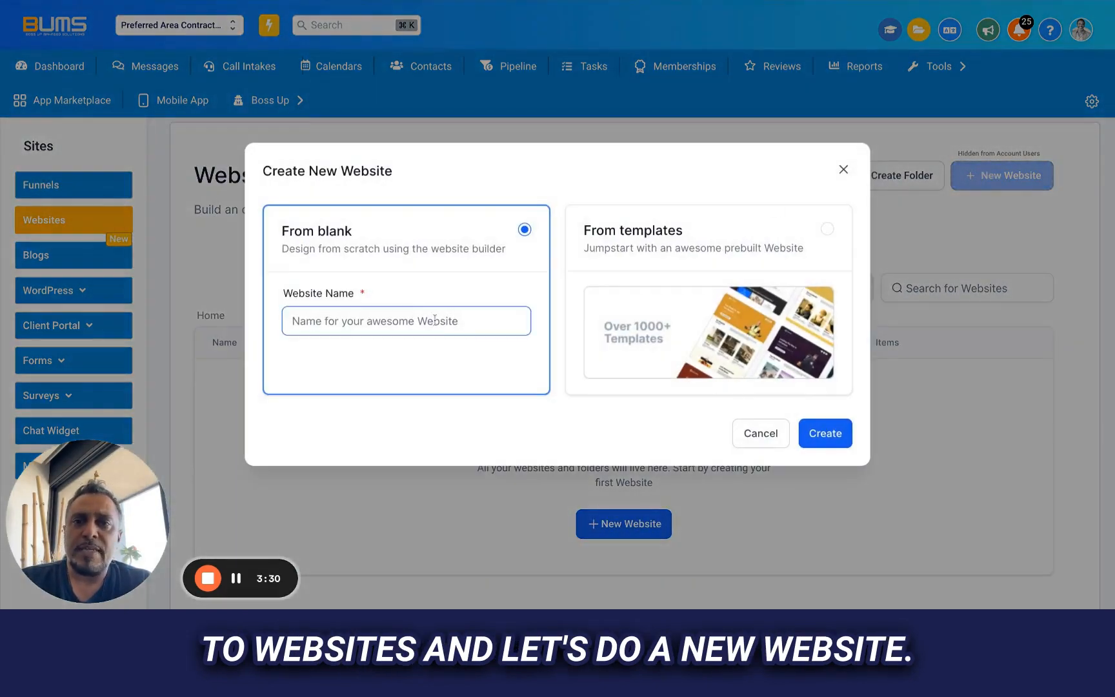
text(PAC)
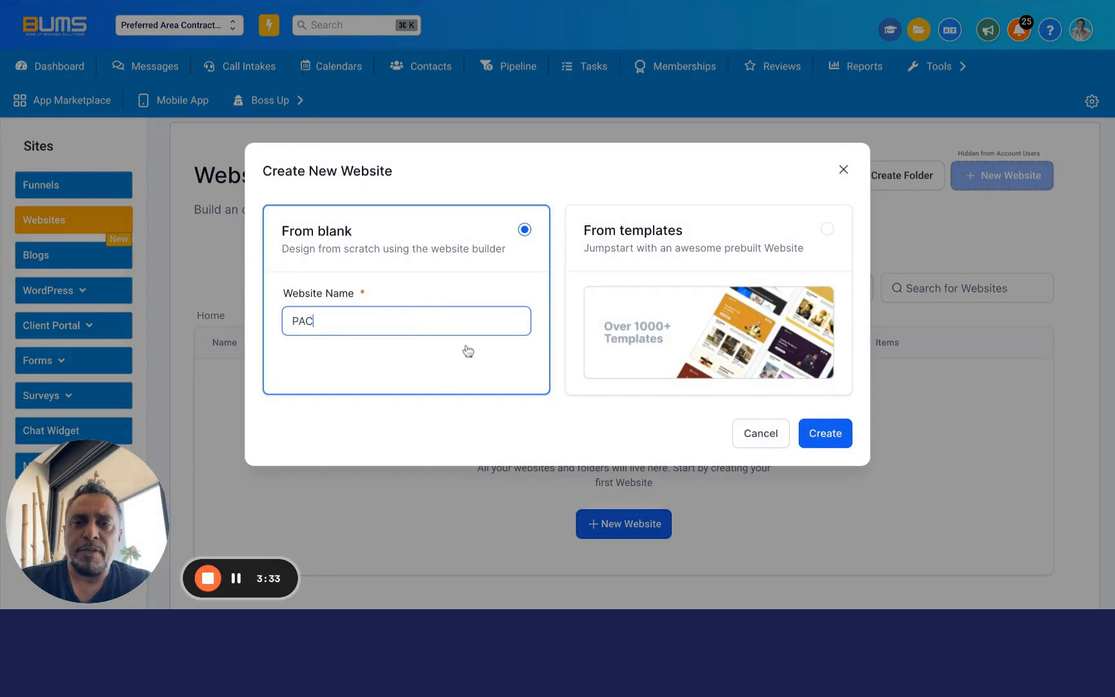
click(697, 246)
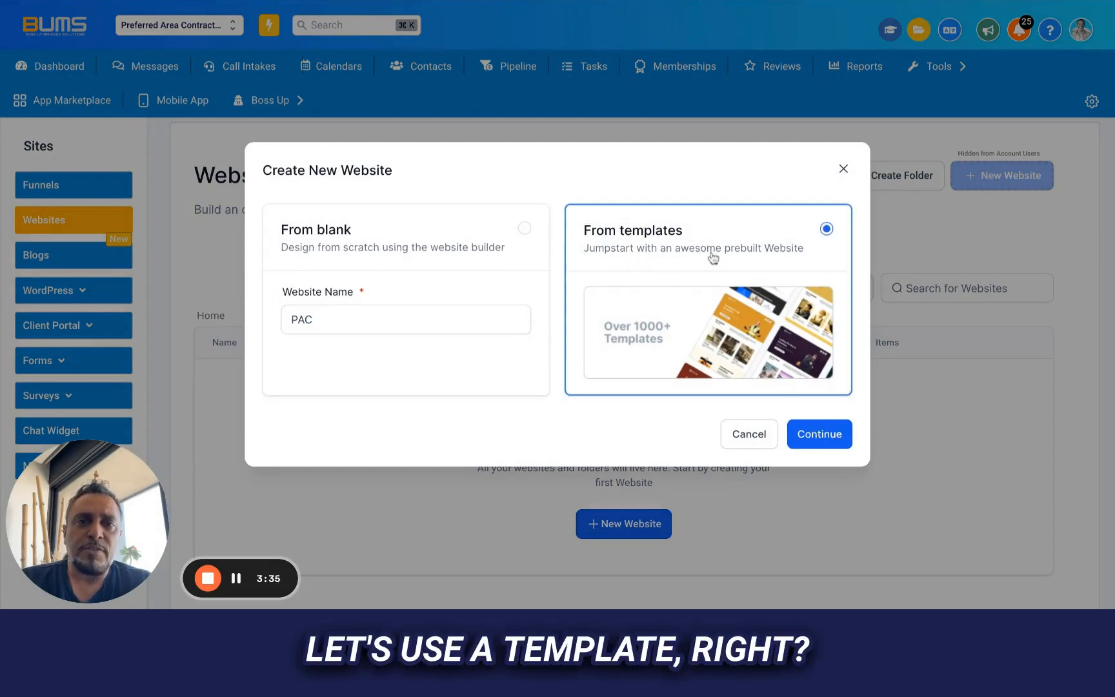
click(820, 438)
click(840, 120)
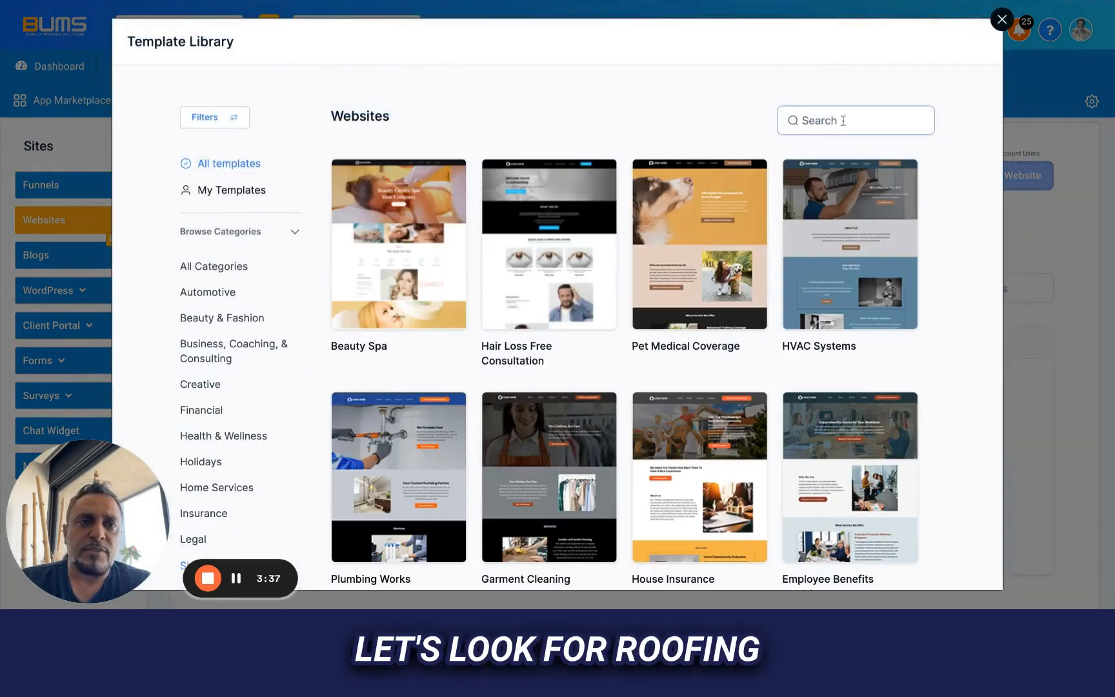
text(roofing)
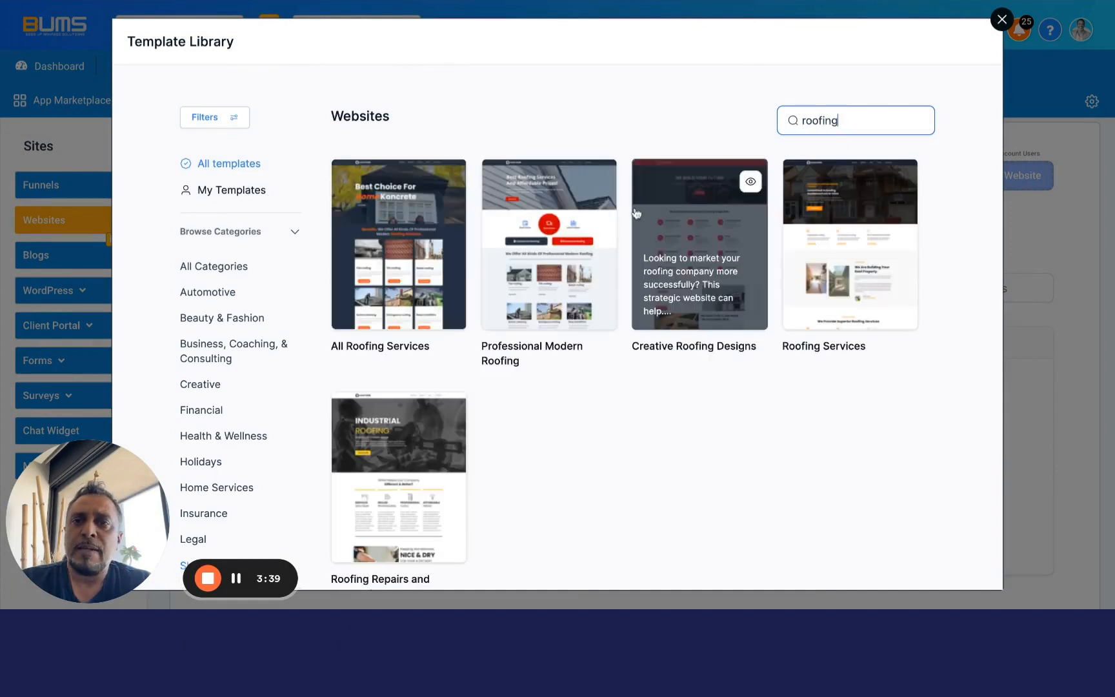
- Look over the roofing templates, examine the Creative Roofing Designs preview, and leave the Template Library
scroll(610, 209, down, 4)
scroll(573, 213, up, 1)
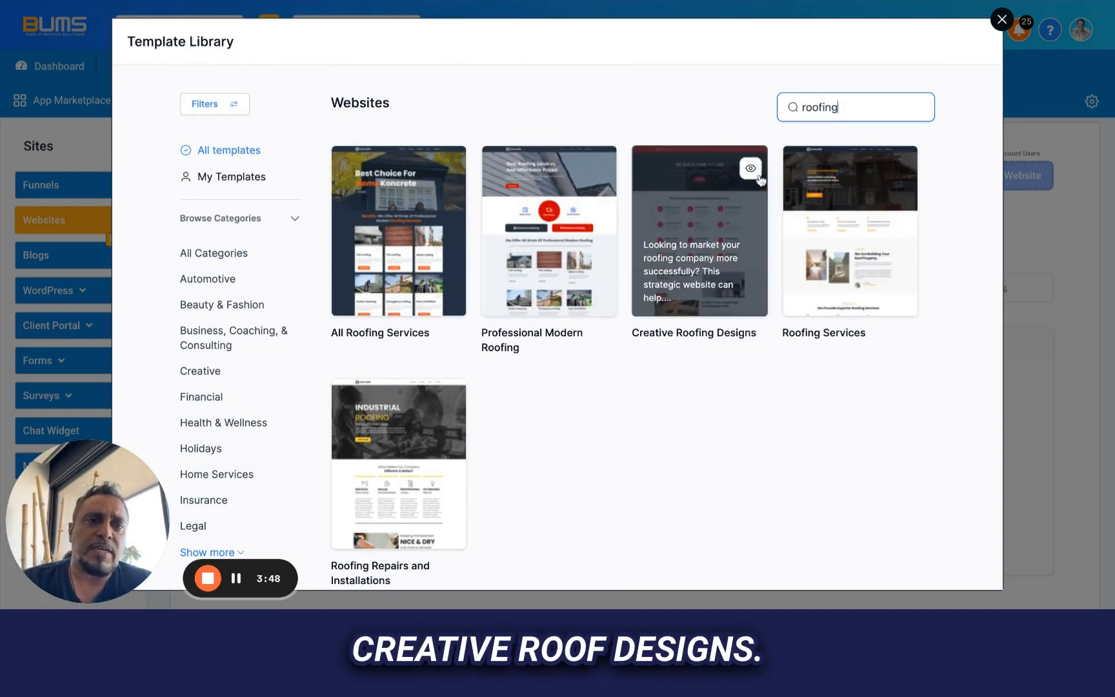
click(752, 170)
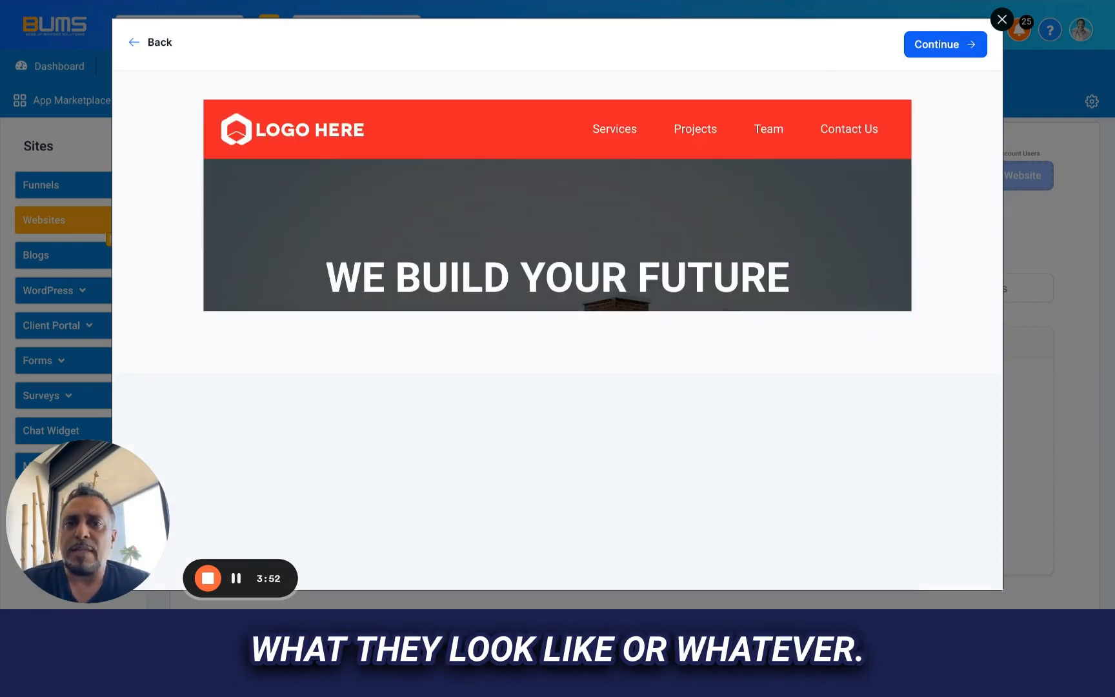
scroll(558, 268, down, 15)
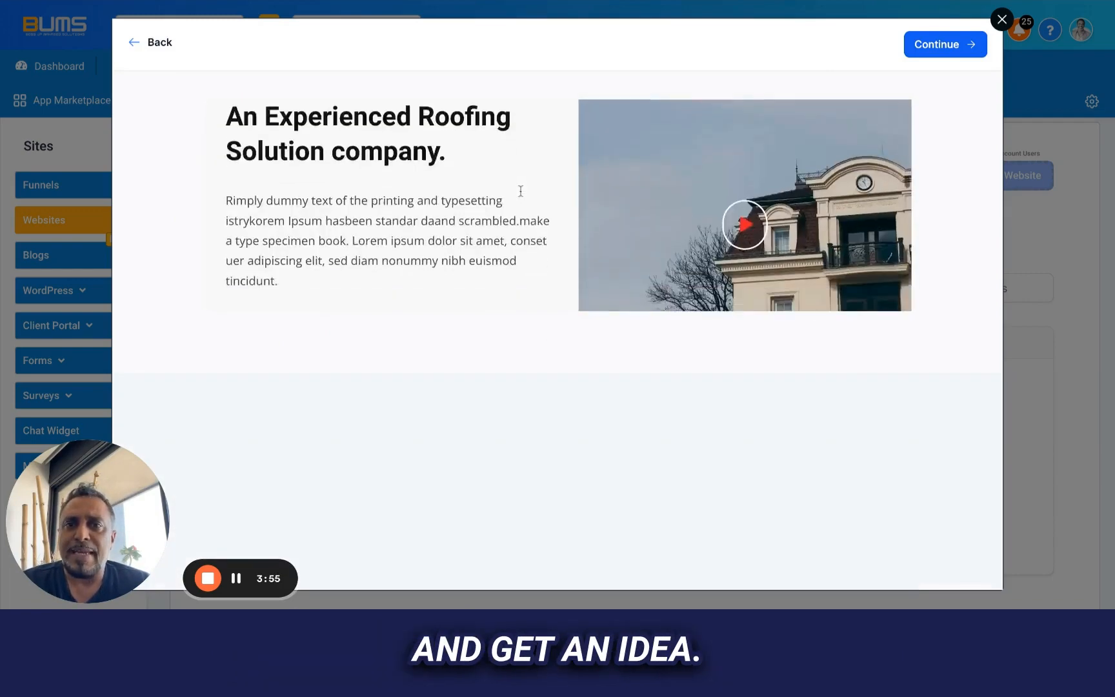
scroll(602, 156, up, 10)
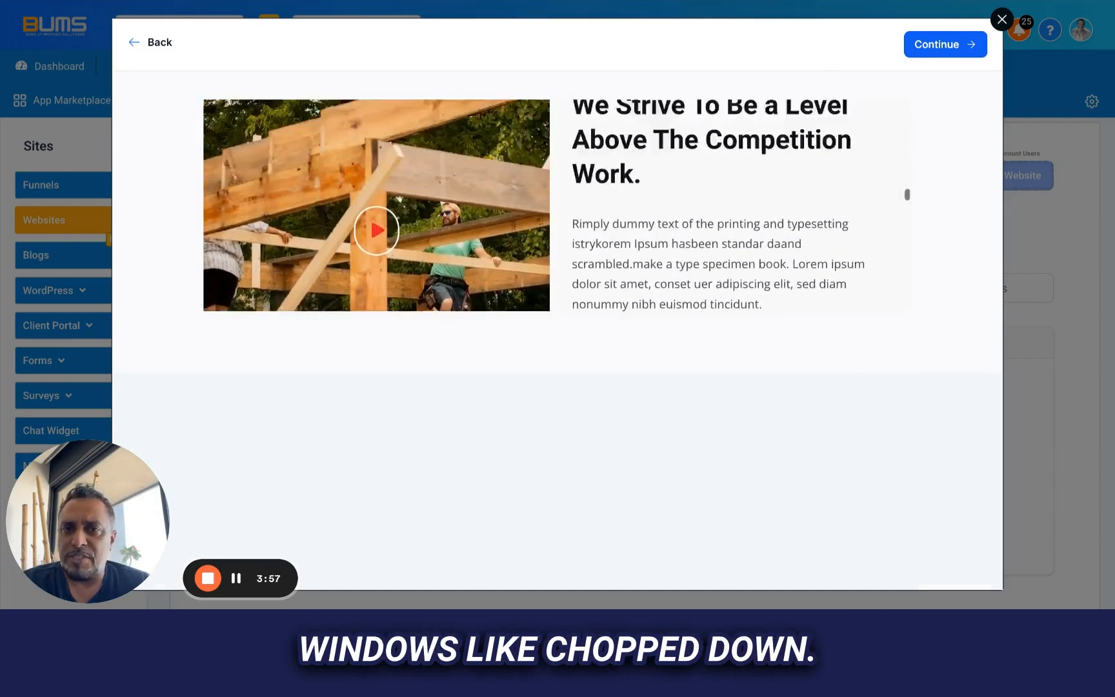
click(971, 44)
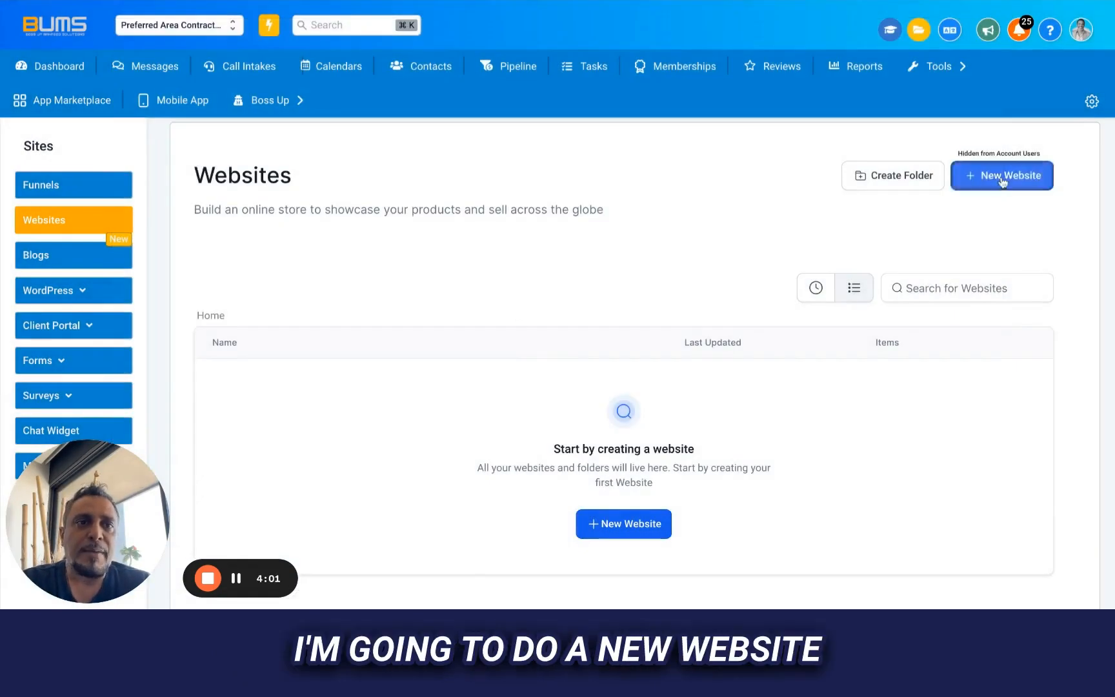
- Start a new website from templates and search the Template Library for roofing
click(1004, 176)
click(742, 256)
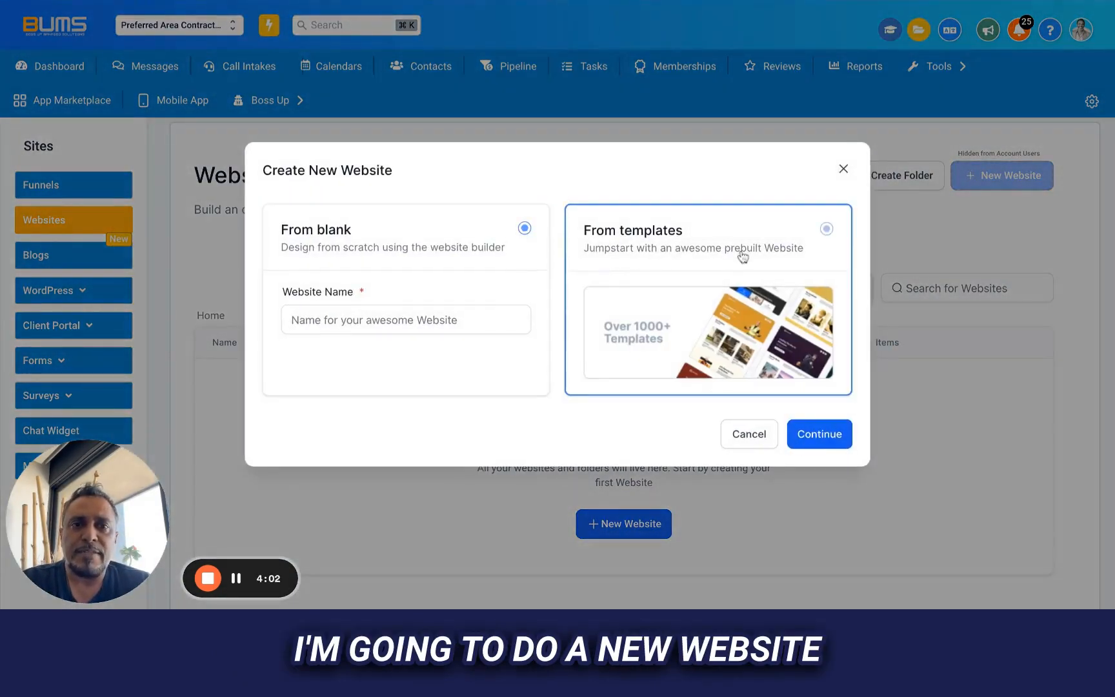
click(814, 435)
text(roofing)
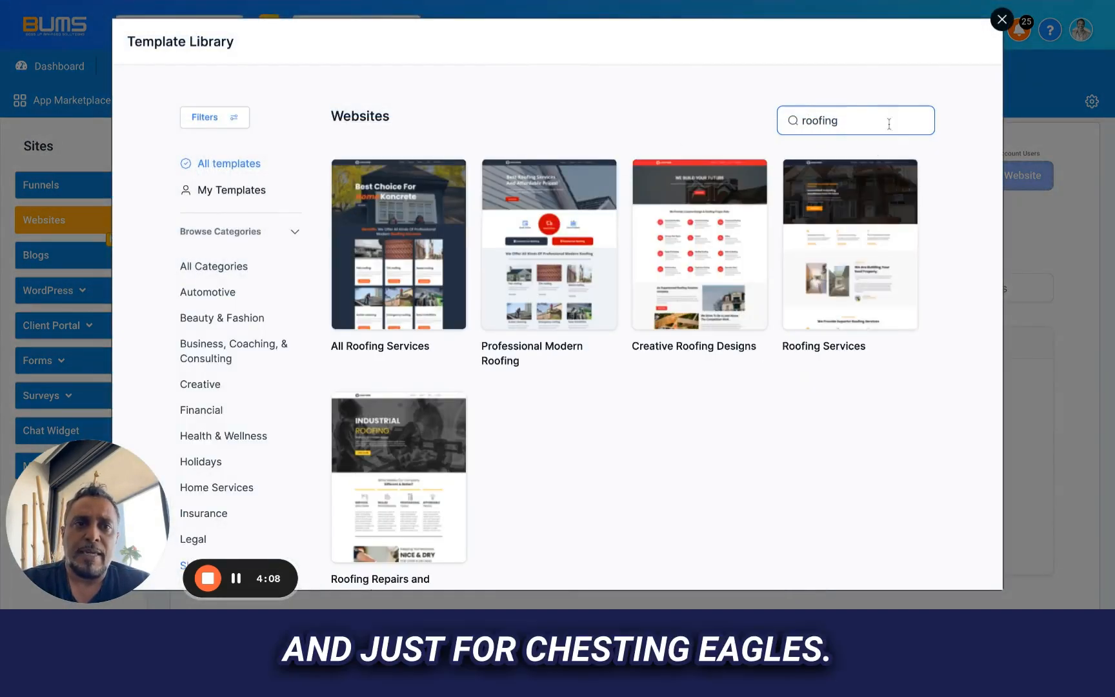
- Review the Roofing Services template's description and prerequisites, and create the website from it
click(826, 194)
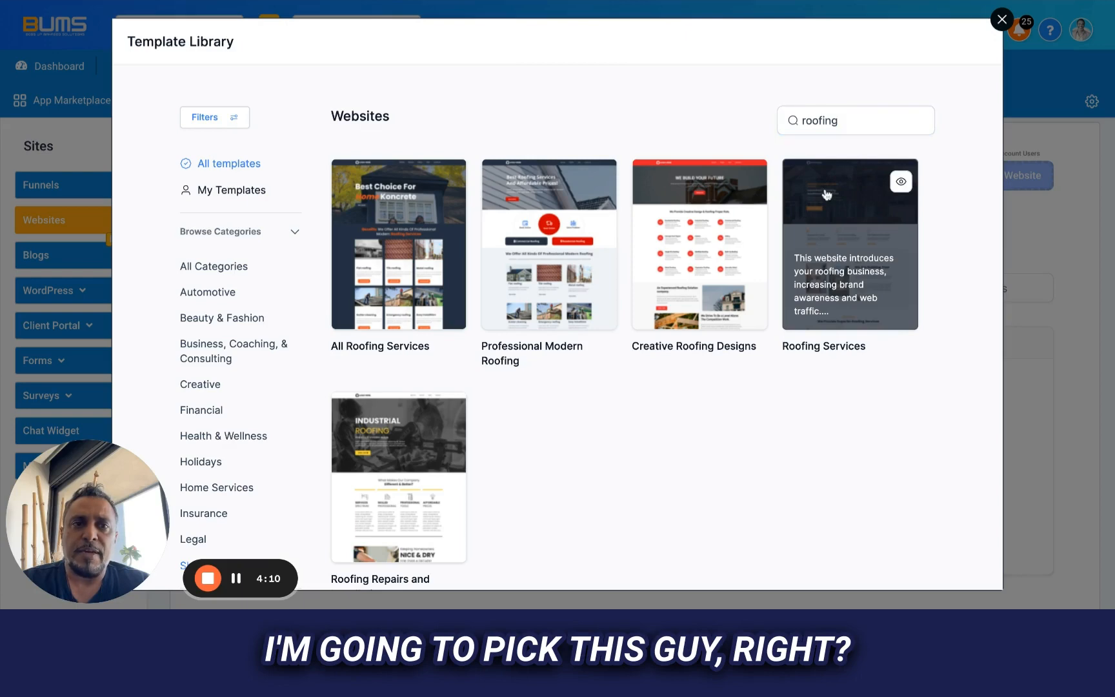
click(825, 229)
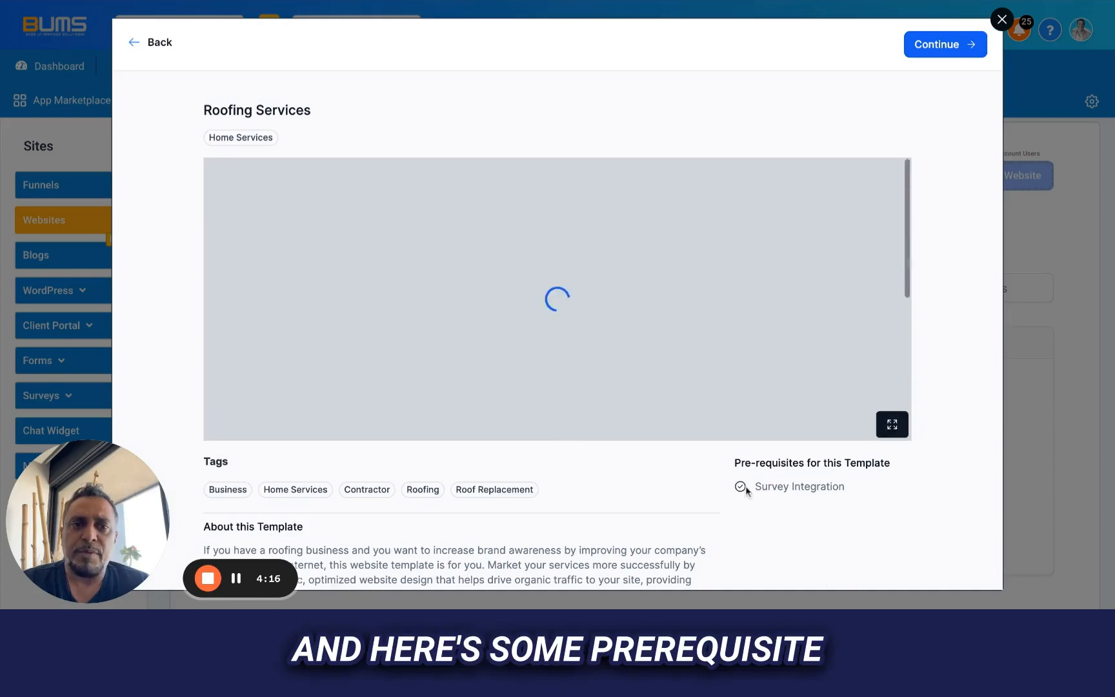
scroll(786, 490, down, 5)
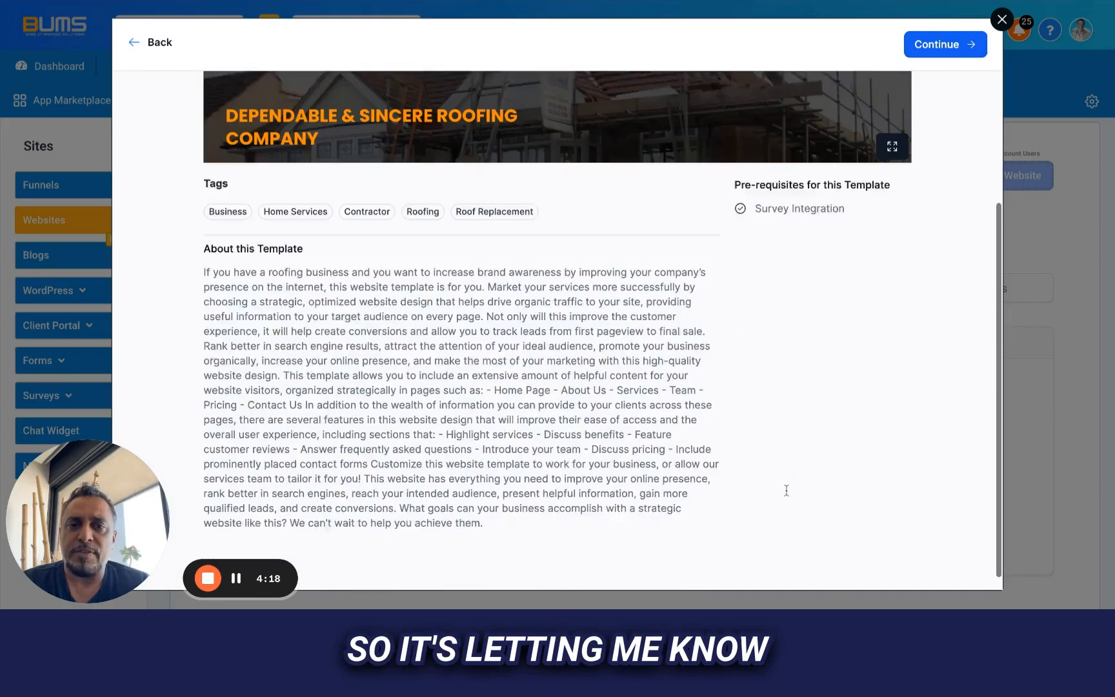
scroll(786, 491, up, 5)
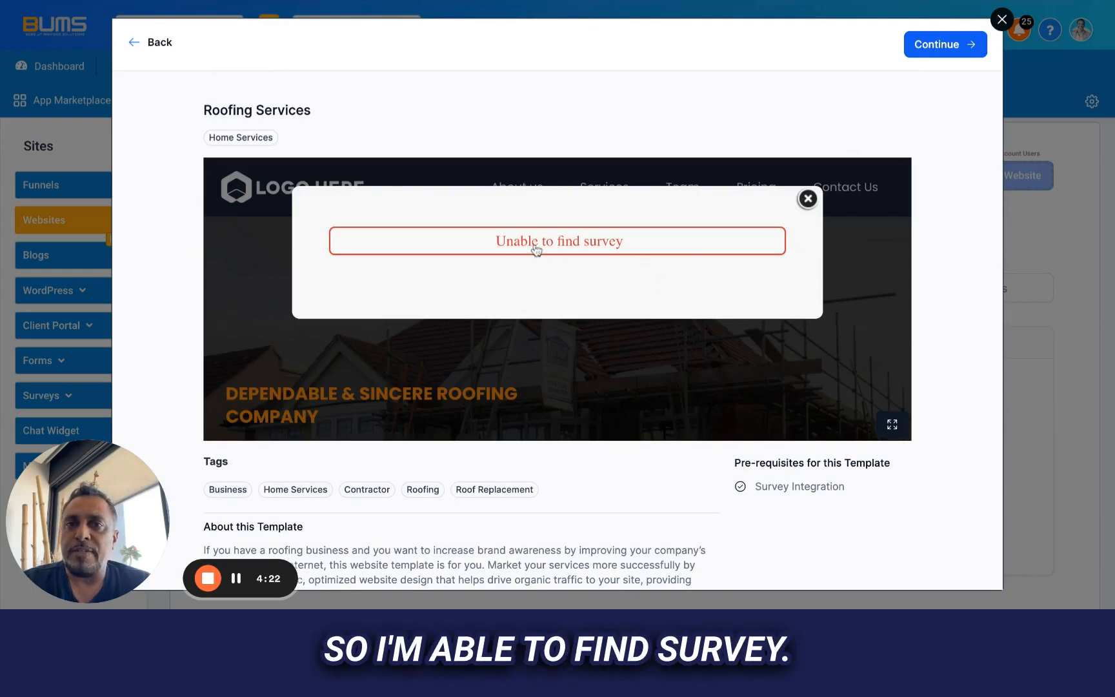
click(938, 43)
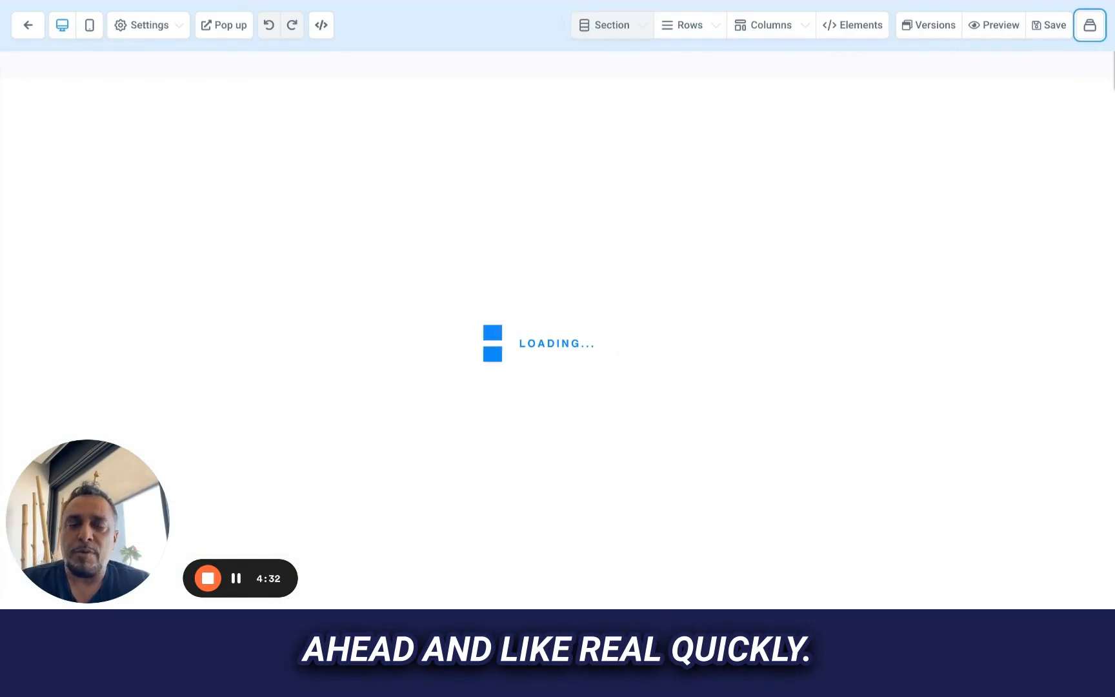
- Look through the template's Home page in the page builder and return to the website's page list
scroll(540, 362, down, 10)
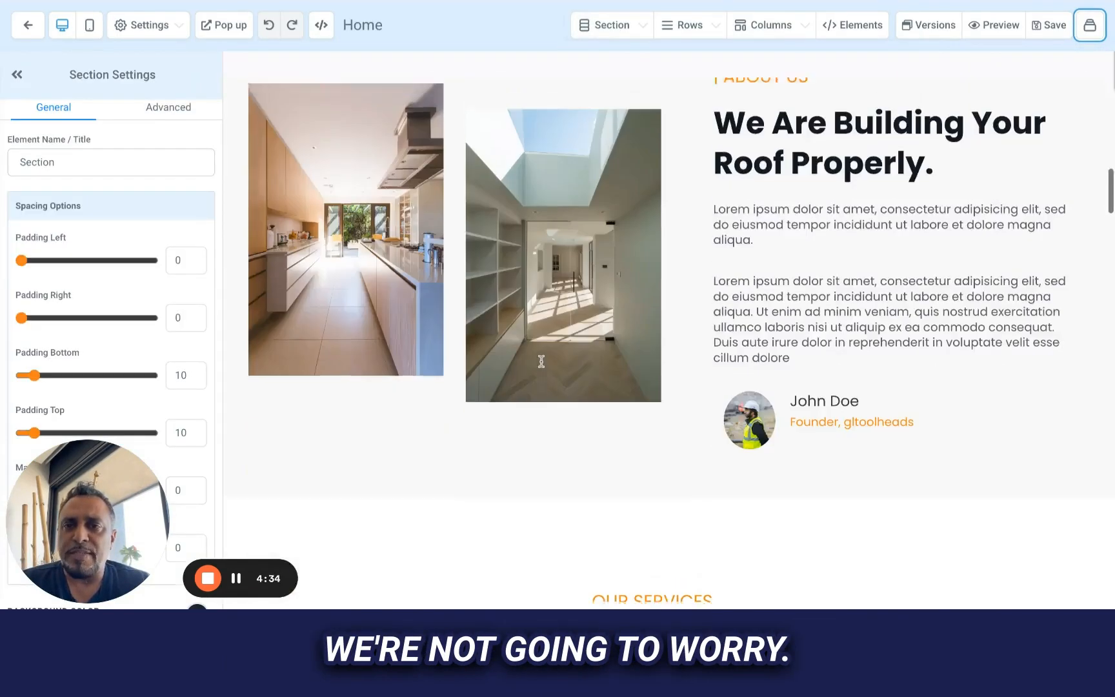
scroll(541, 361, up, 10)
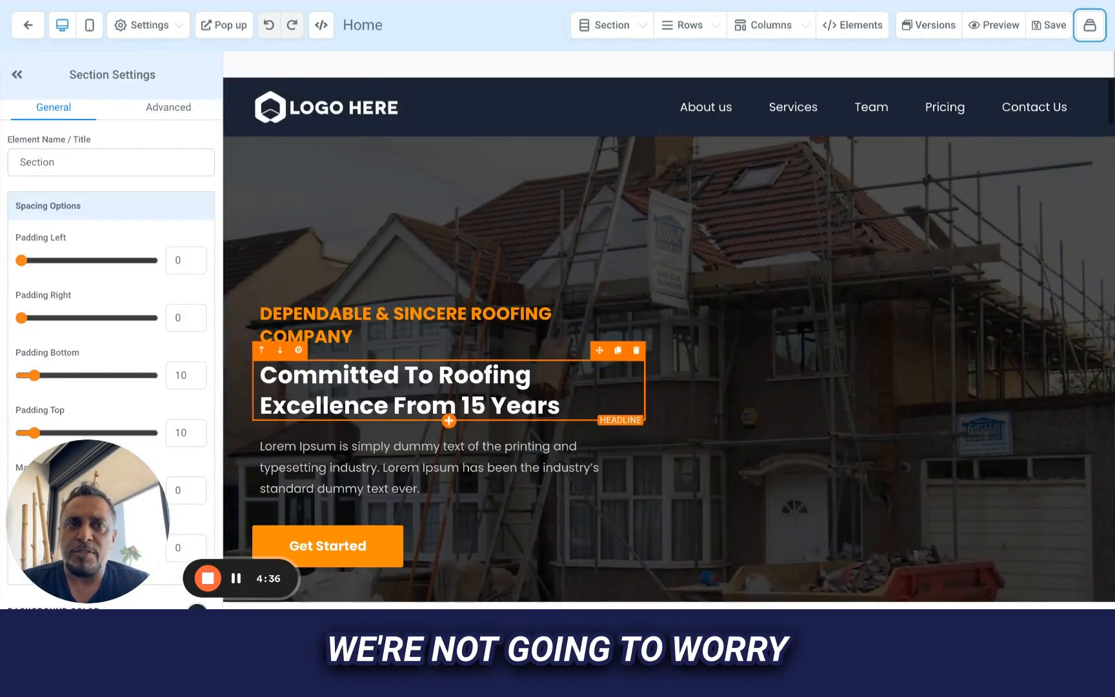
click(29, 26)
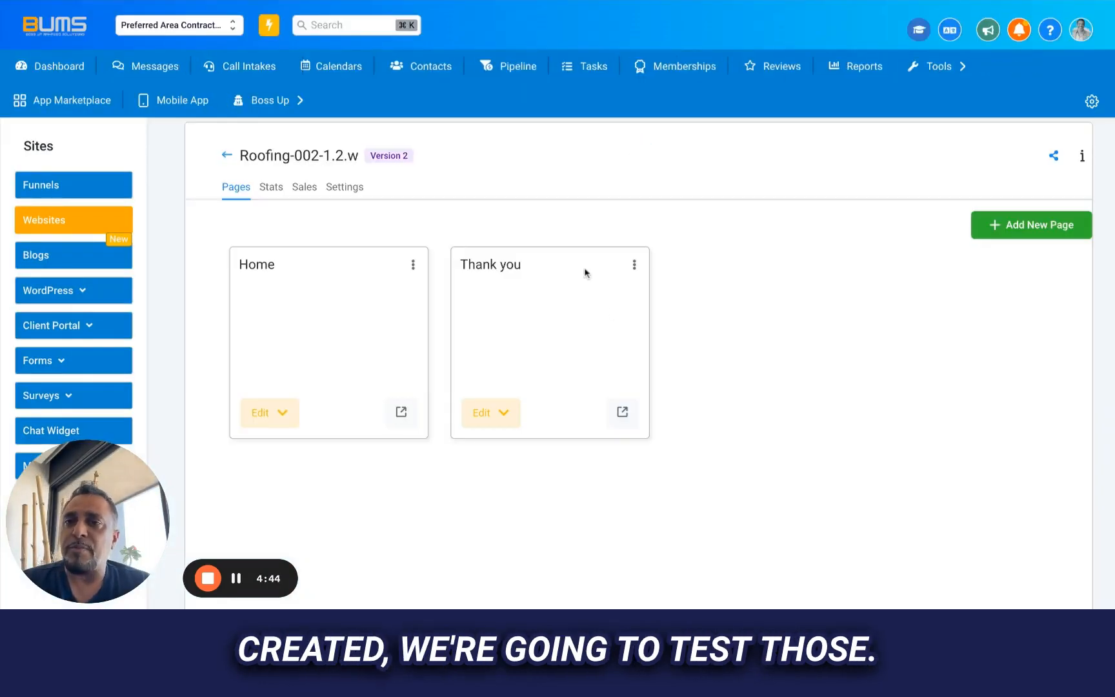
- Assign the domain preferredareacontractors.com in the website's settings
click(340, 189)
click(759, 279)
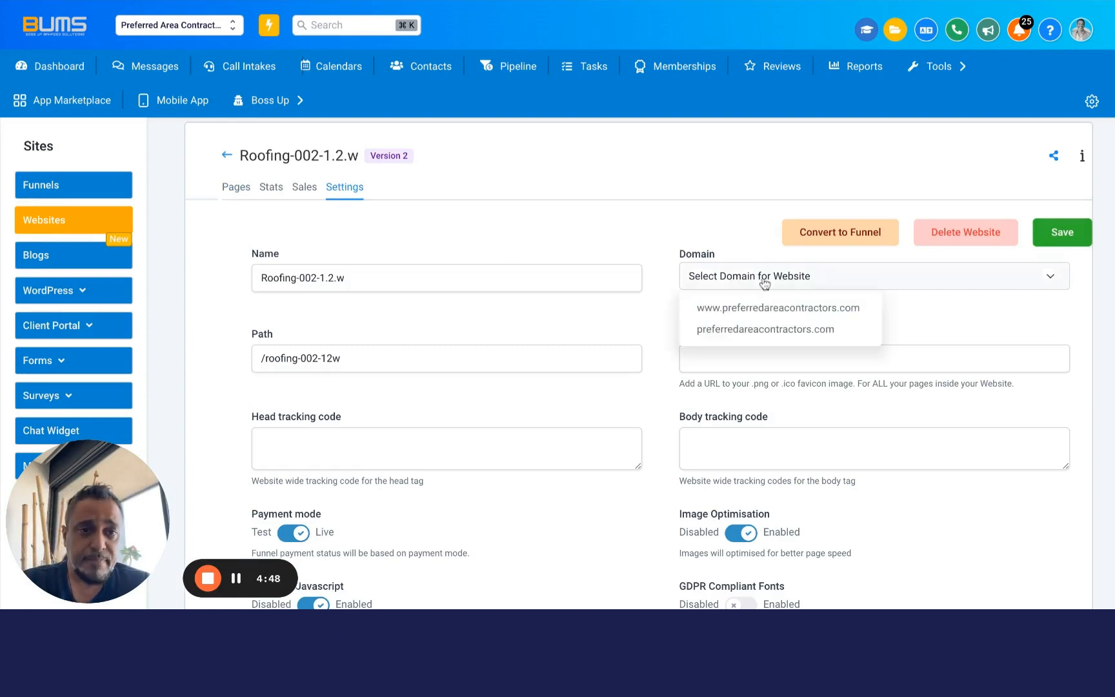
click(748, 329)
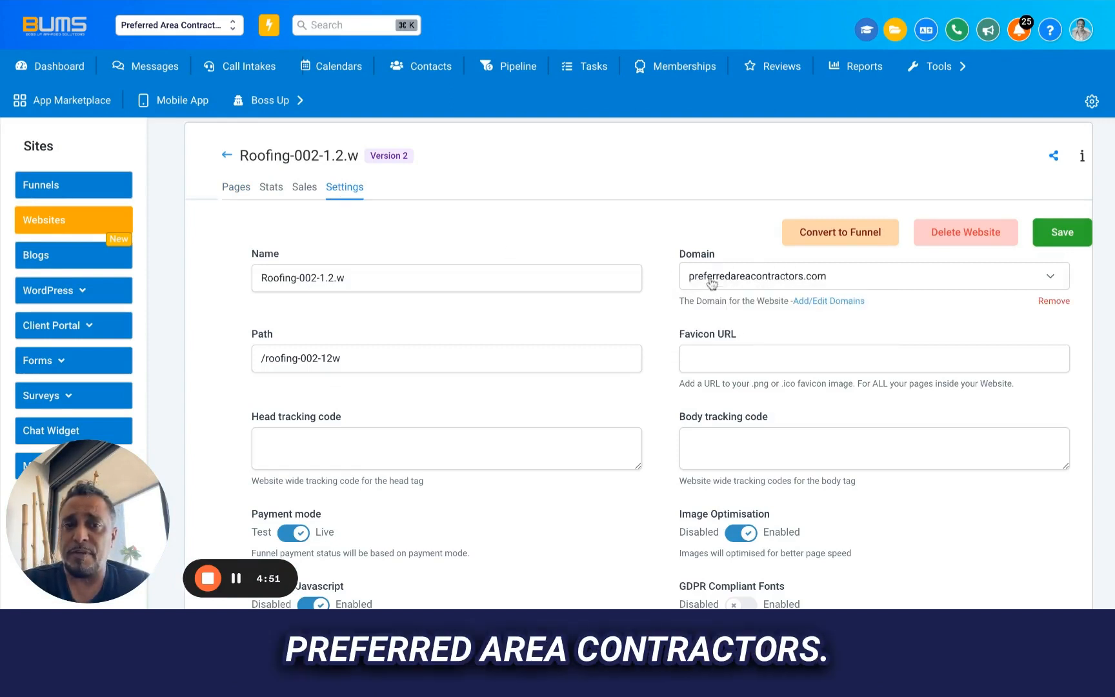
click(739, 364)
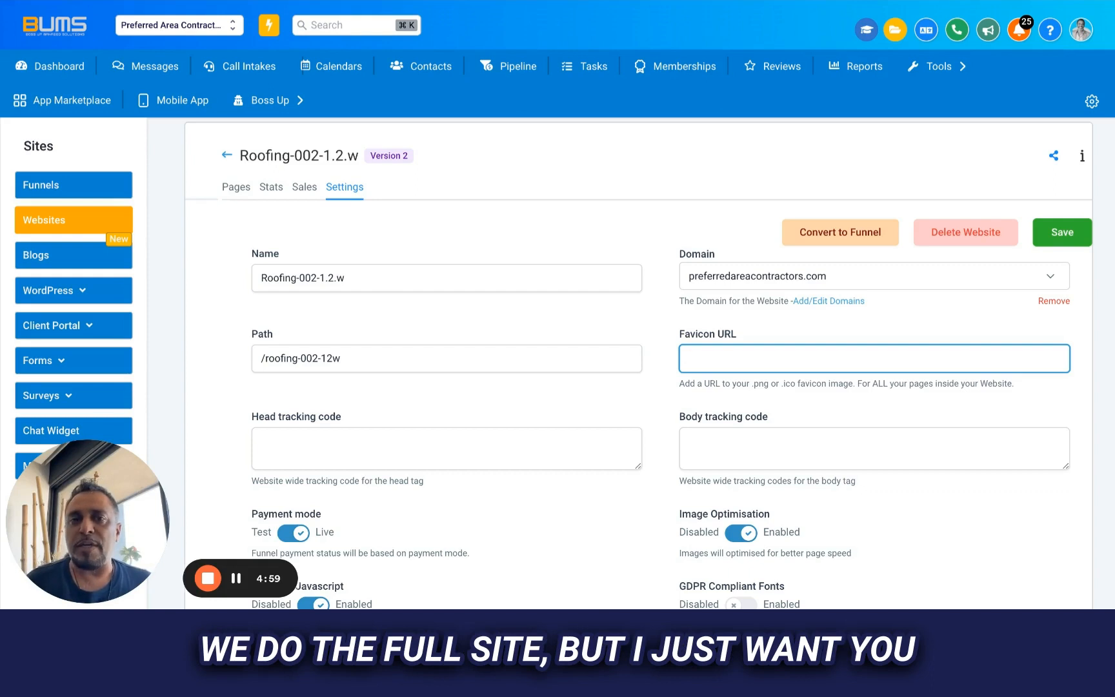
- Set the website's path to /home and its name to PAC TEST
drag(401, 353, 265, 362)
text(home)
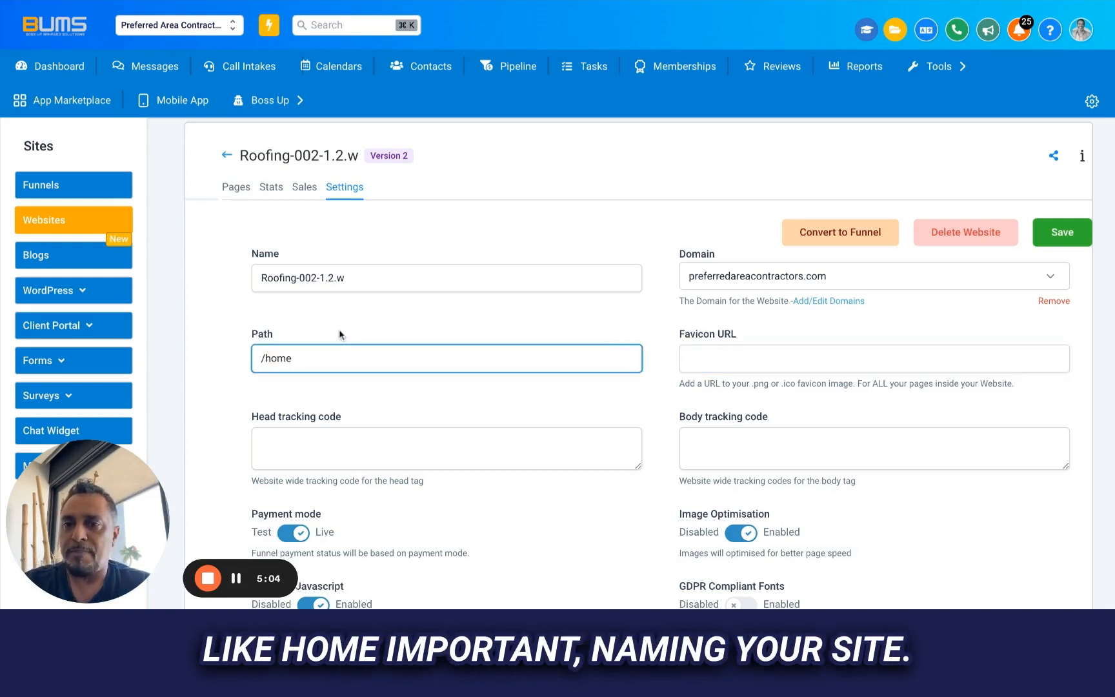
drag(356, 291, 174, 267)
text(PAC)
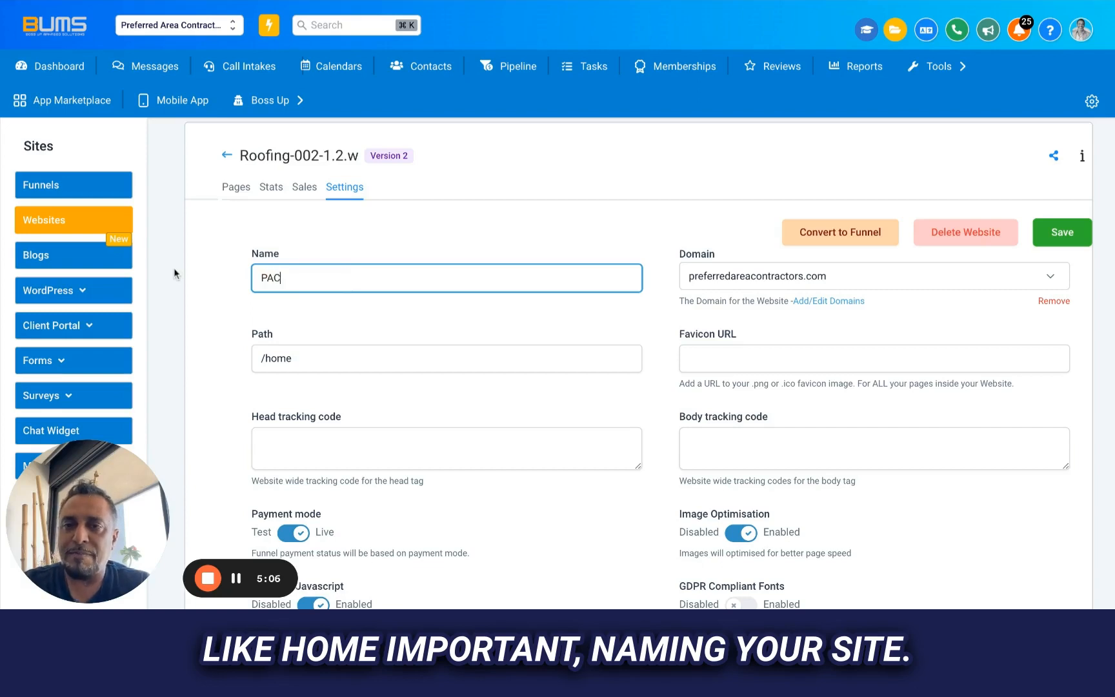
text( TEST)
click(429, 326)
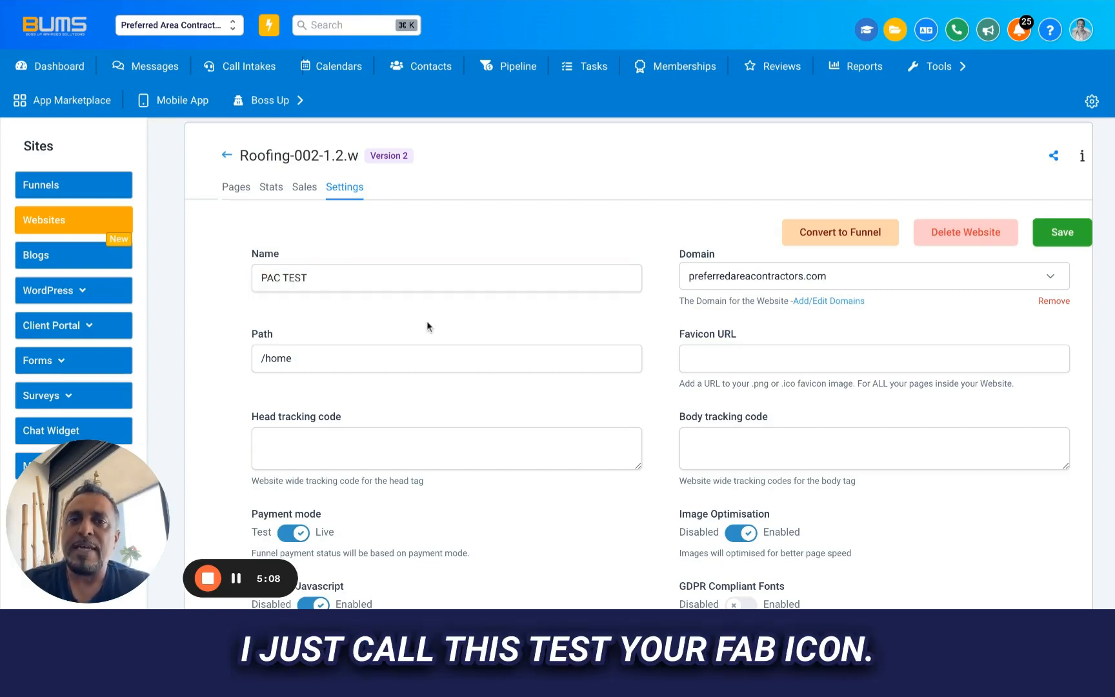
- Review the favicon, head and body tracking code, and GDPR Compliant Fonts options, and save the website settings
click(758, 359)
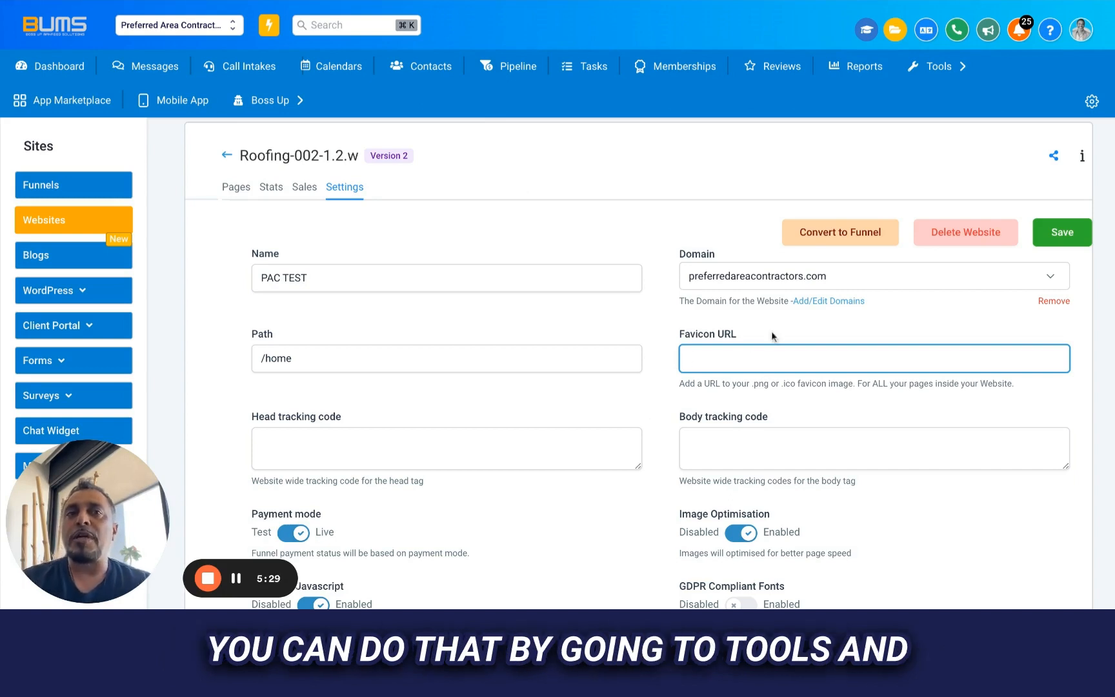
click(939, 65)
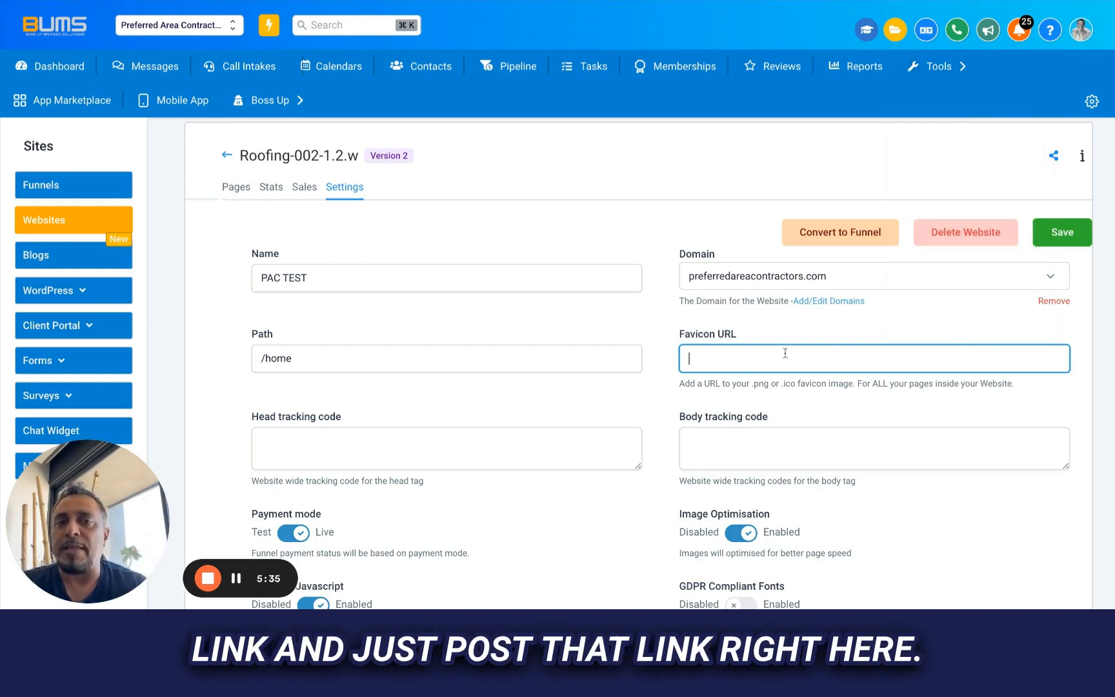
scroll(784, 353, down, 1)
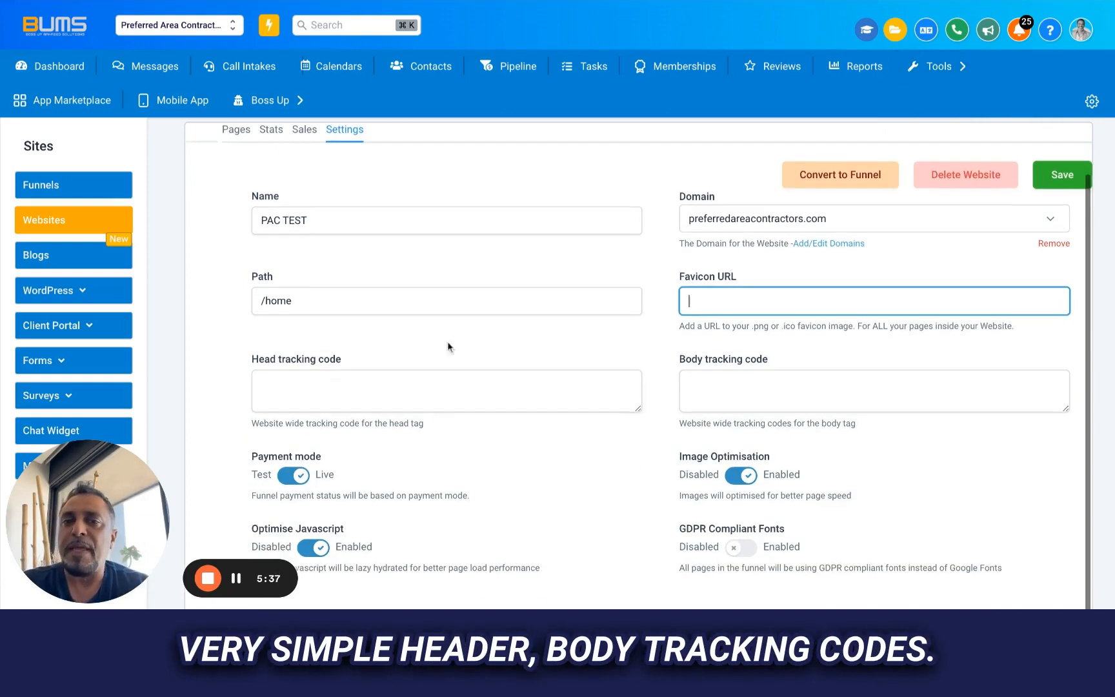
click(277, 393)
click(694, 379)
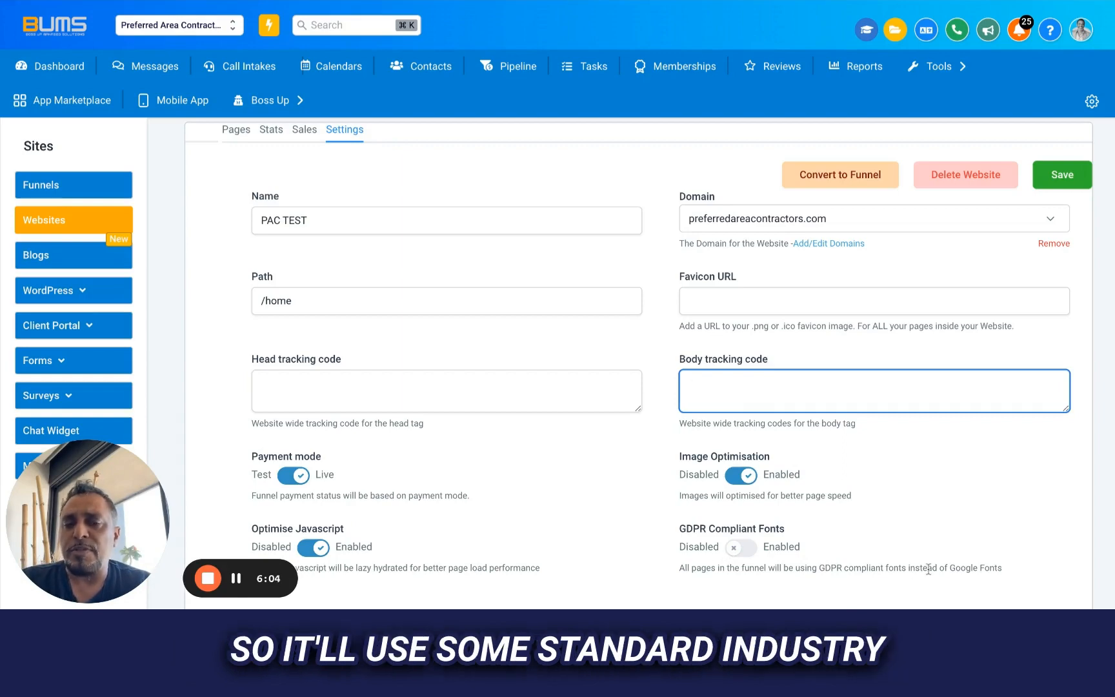
double_click(682, 528)
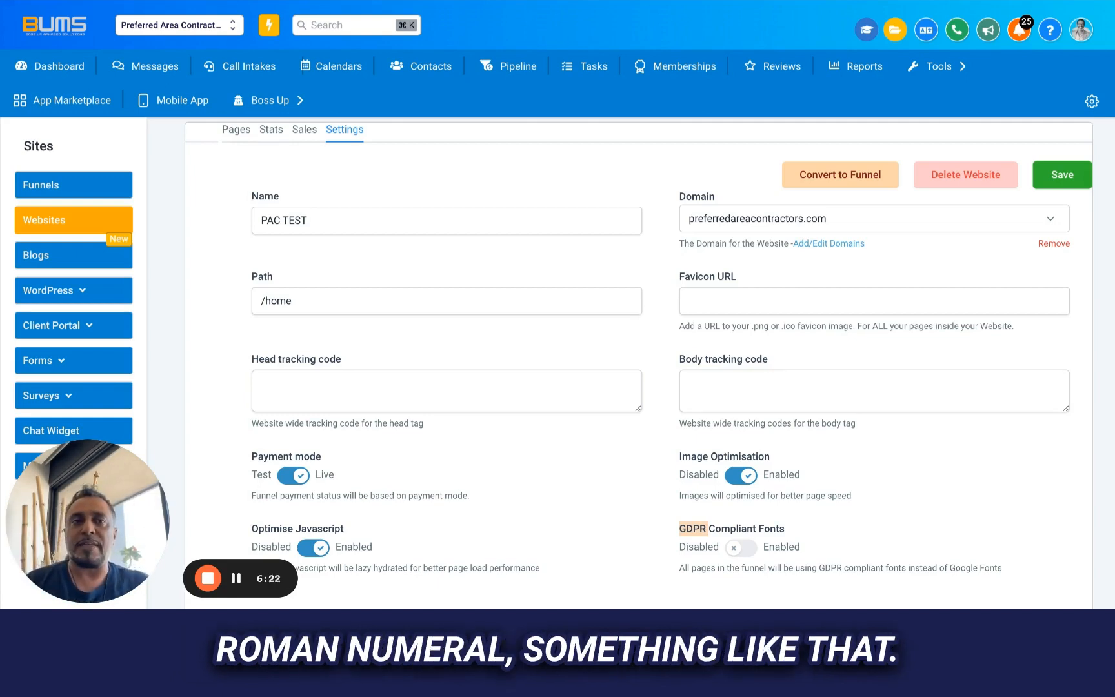
scroll(851, 349, up, 2)
click(1048, 237)
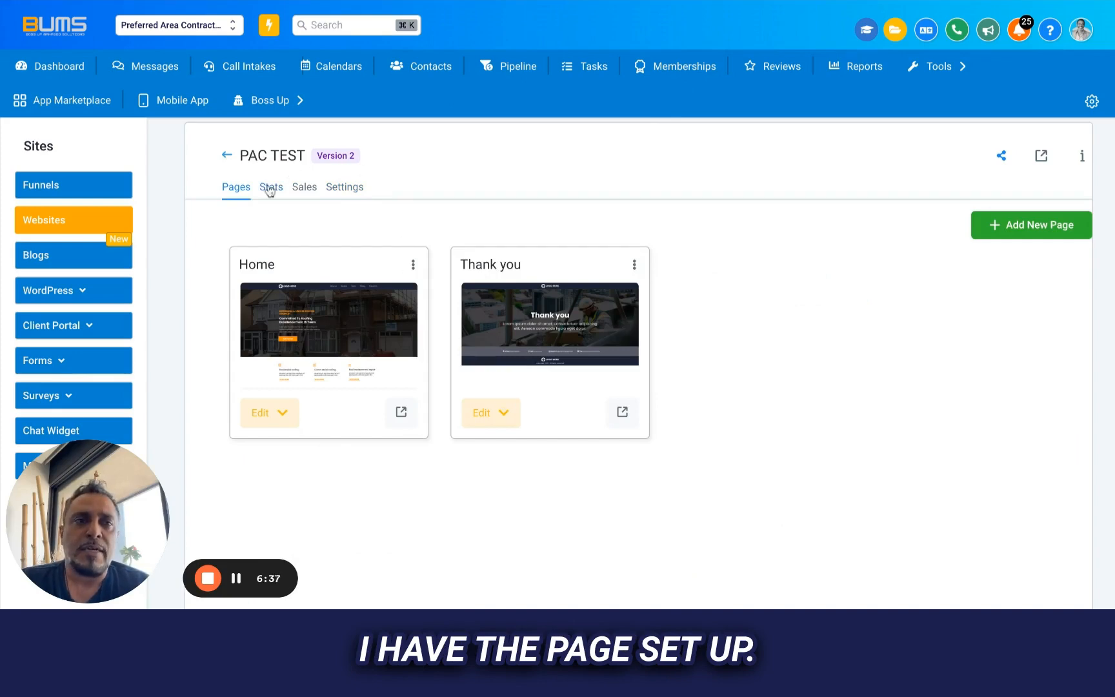
click(351, 187)
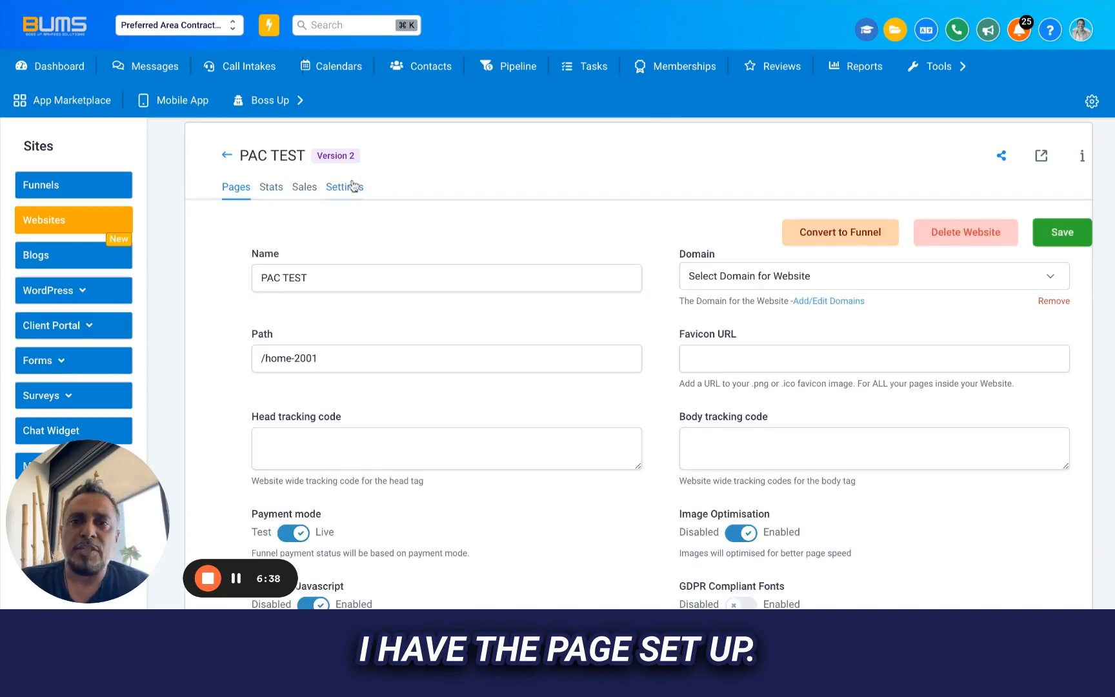
click(842, 303)
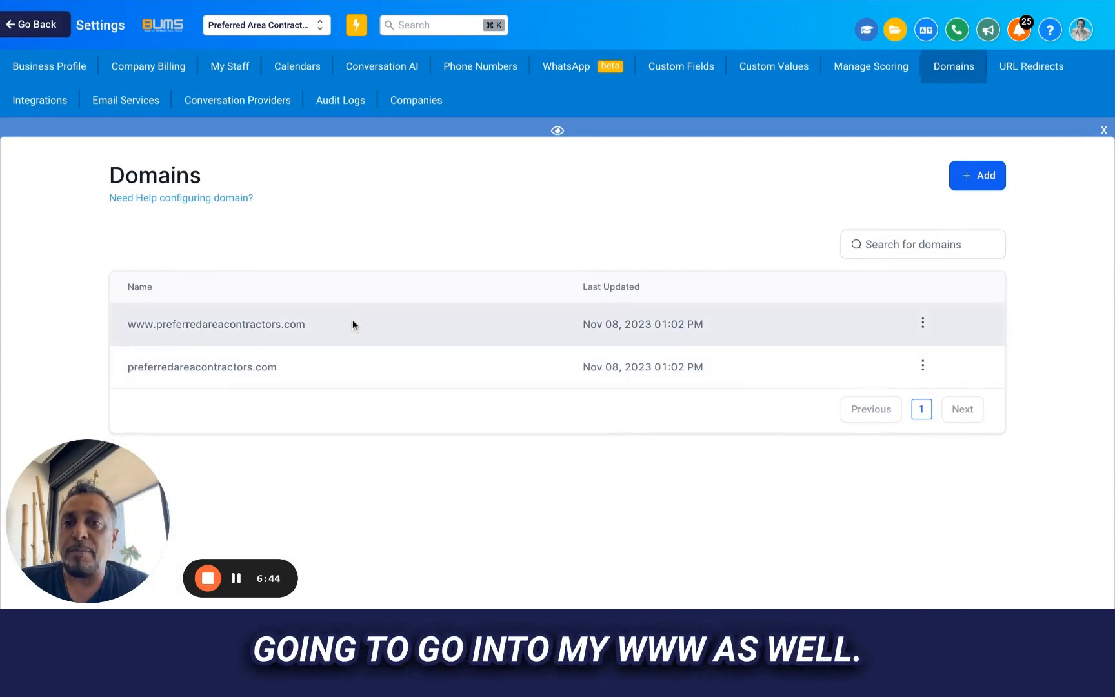
click(923, 324)
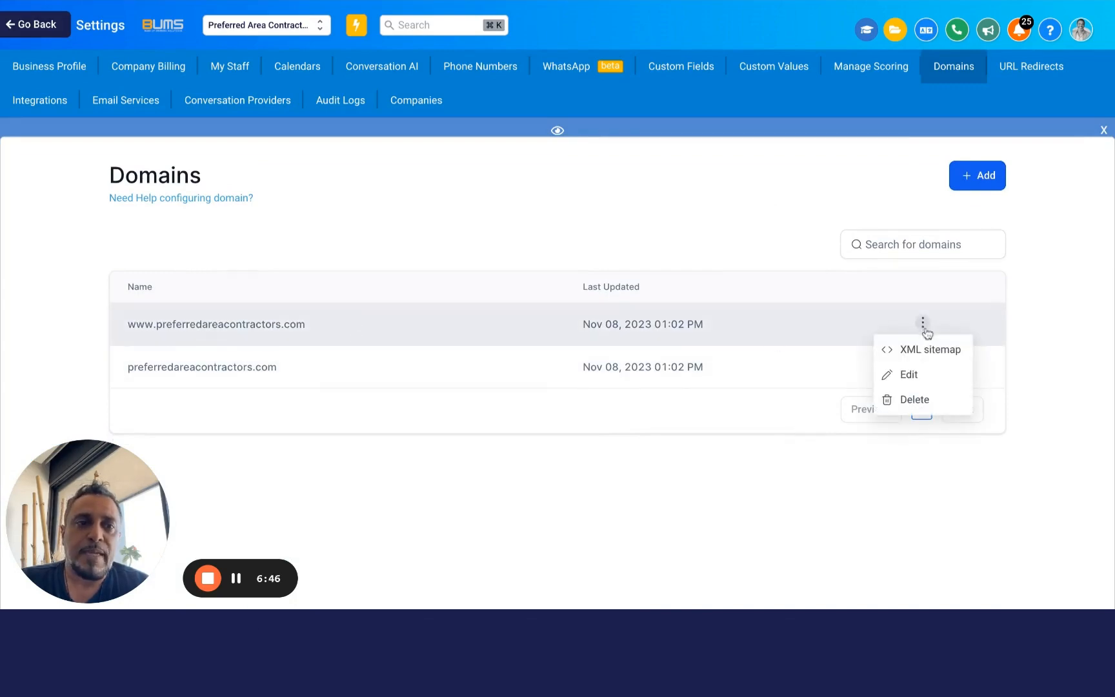
click(913, 375)
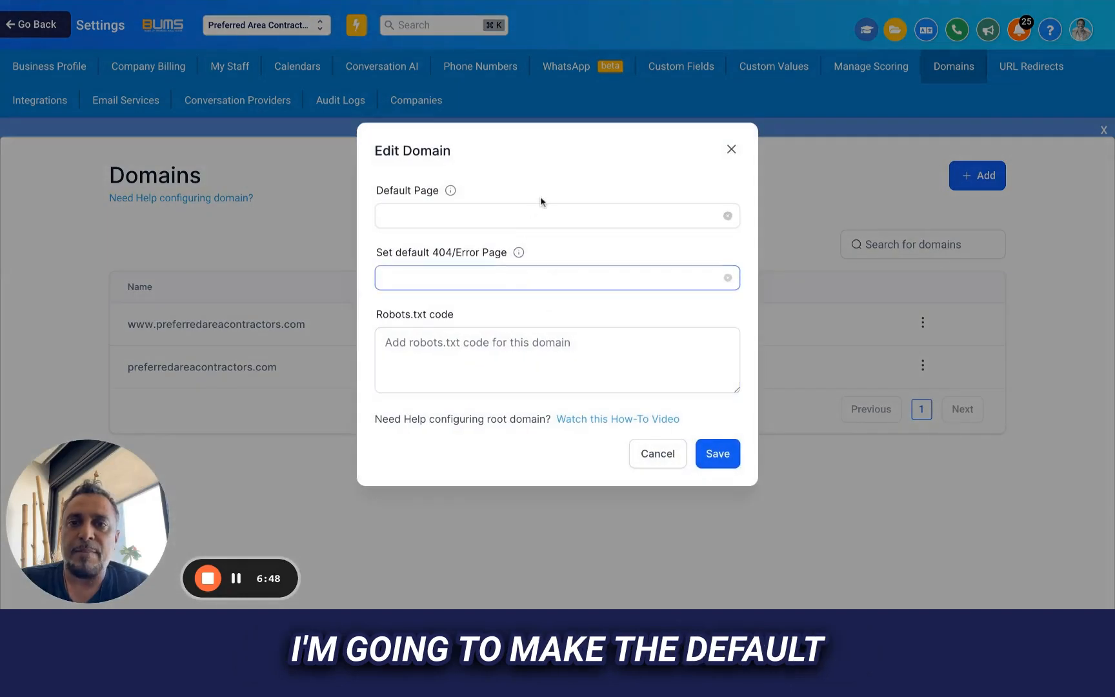
click(535, 215)
click(465, 249)
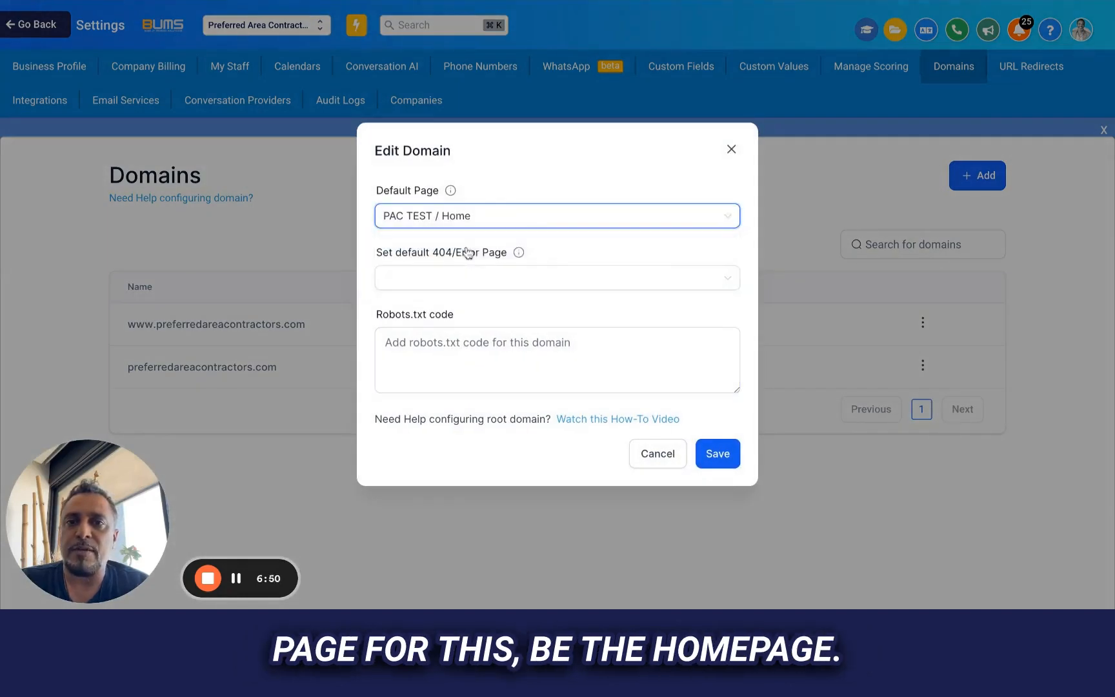
click(717, 453)
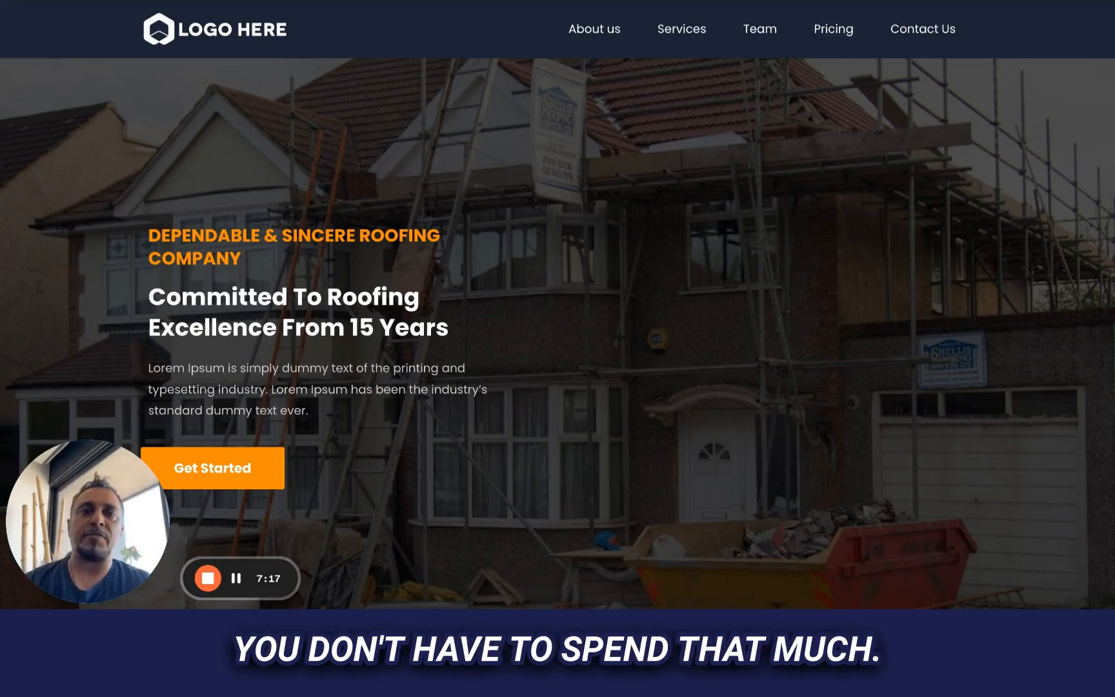
- Look through the published roofing home page from the hero section to Our Team and back
scroll(558, 304, down, 9)
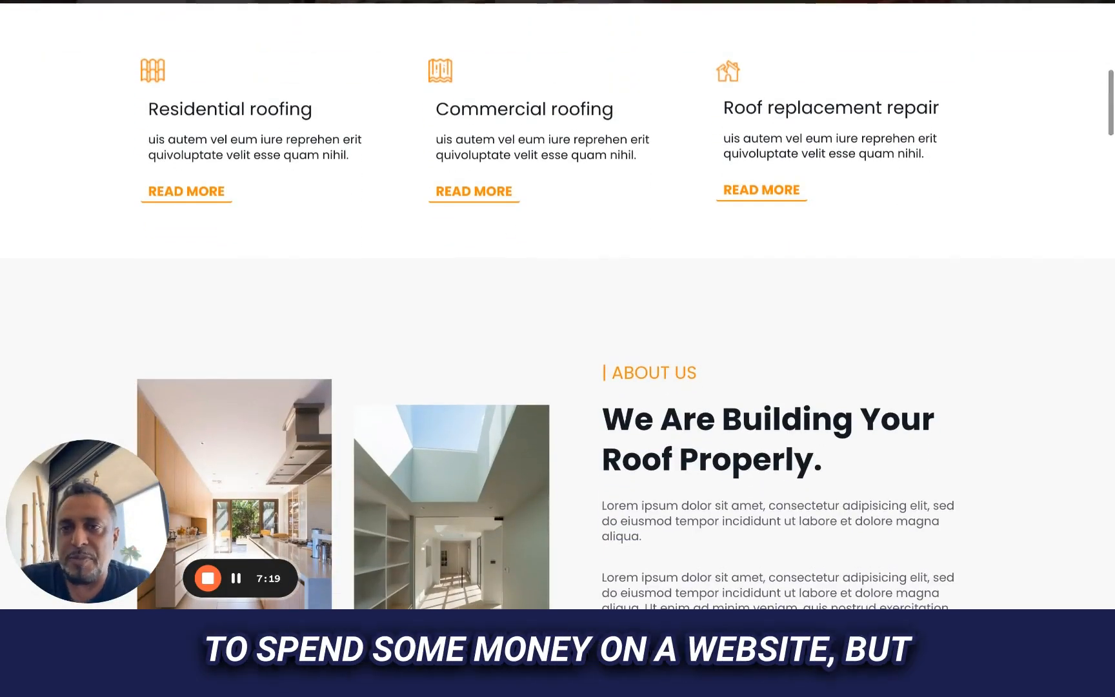
scroll(557, 305, down, 7)
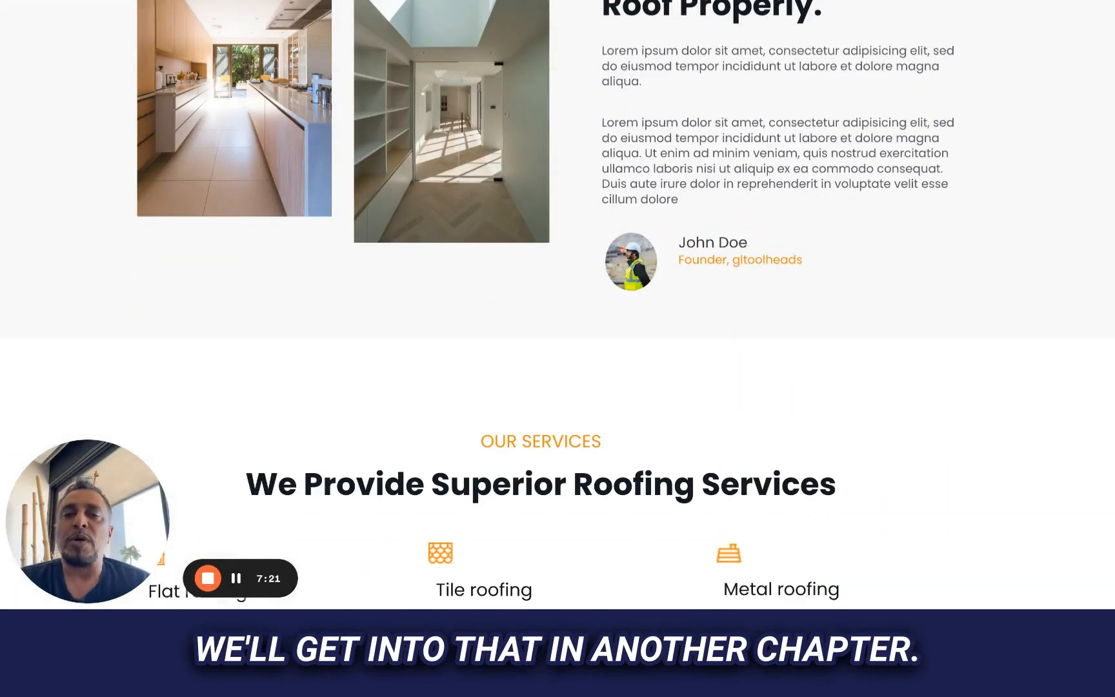
scroll(558, 304, down, 15)
scroll(557, 305, down, 20)
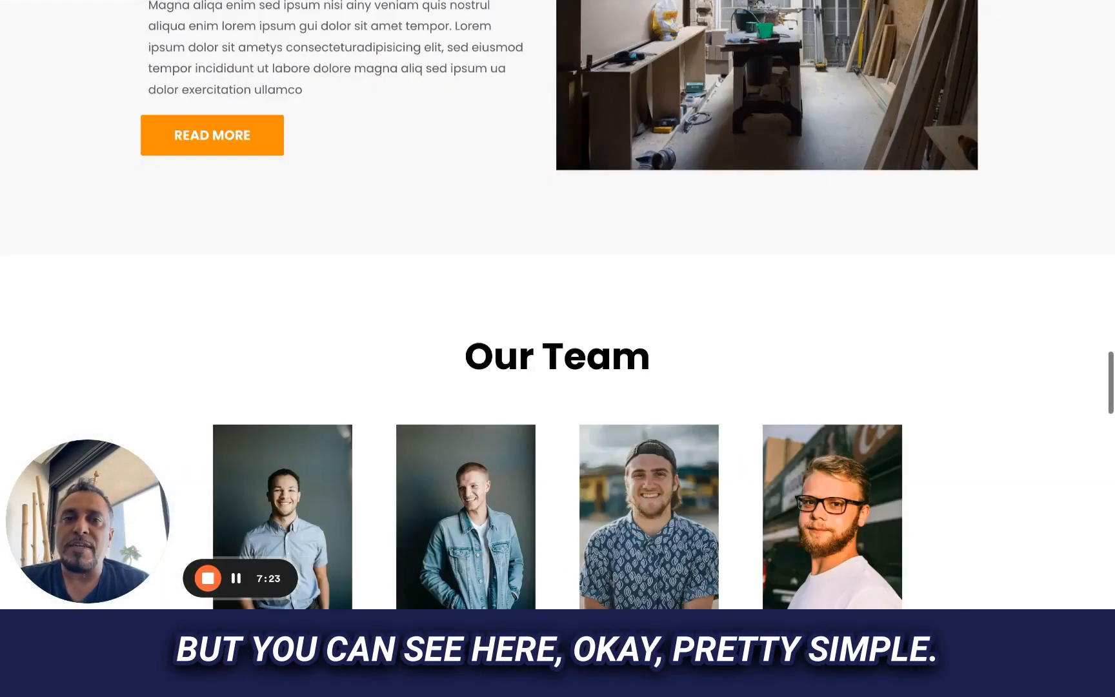
scroll(557, 305, up, 20)
scroll(557, 304, up, 15)
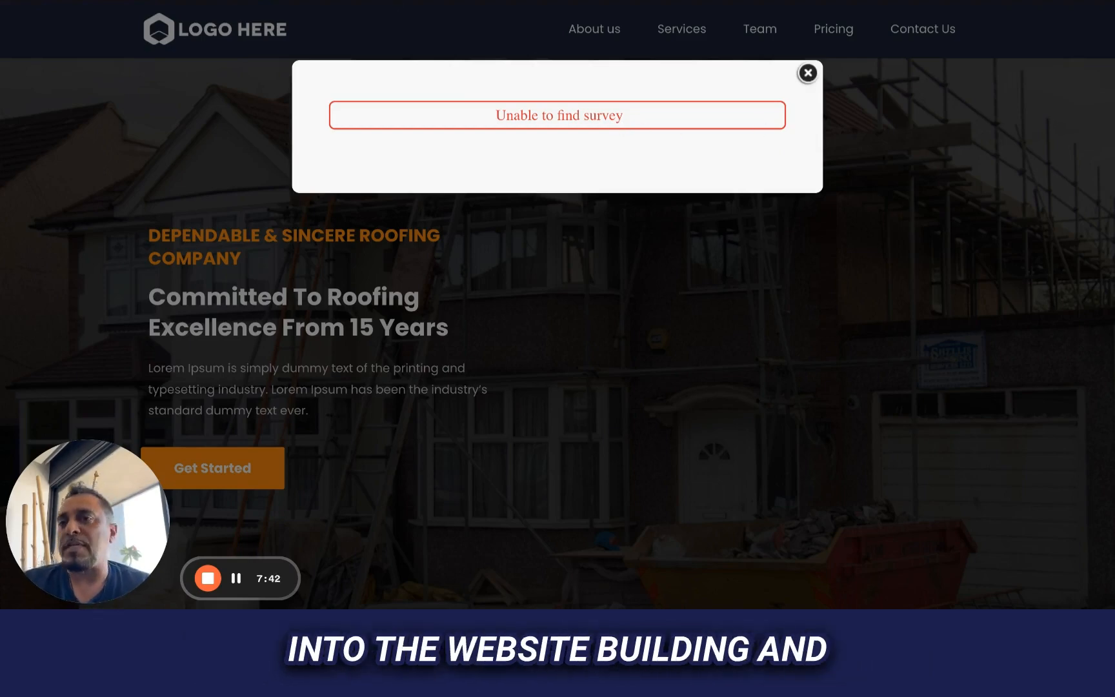
- Return to the Domains page and enter leads.preferredareacontractors.com as a new domain to connect, continuing to the provider authorization
key(ctrl+shift+Tab)
key(ctrl+shift+Tab)
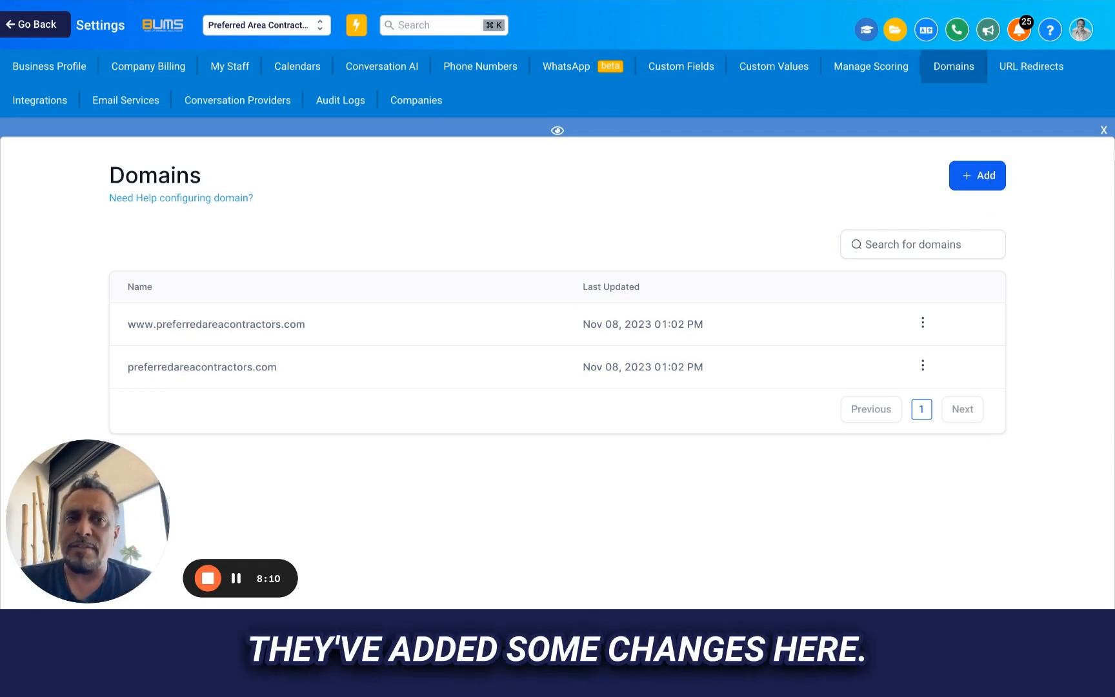
click(982, 180)
click(468, 320)
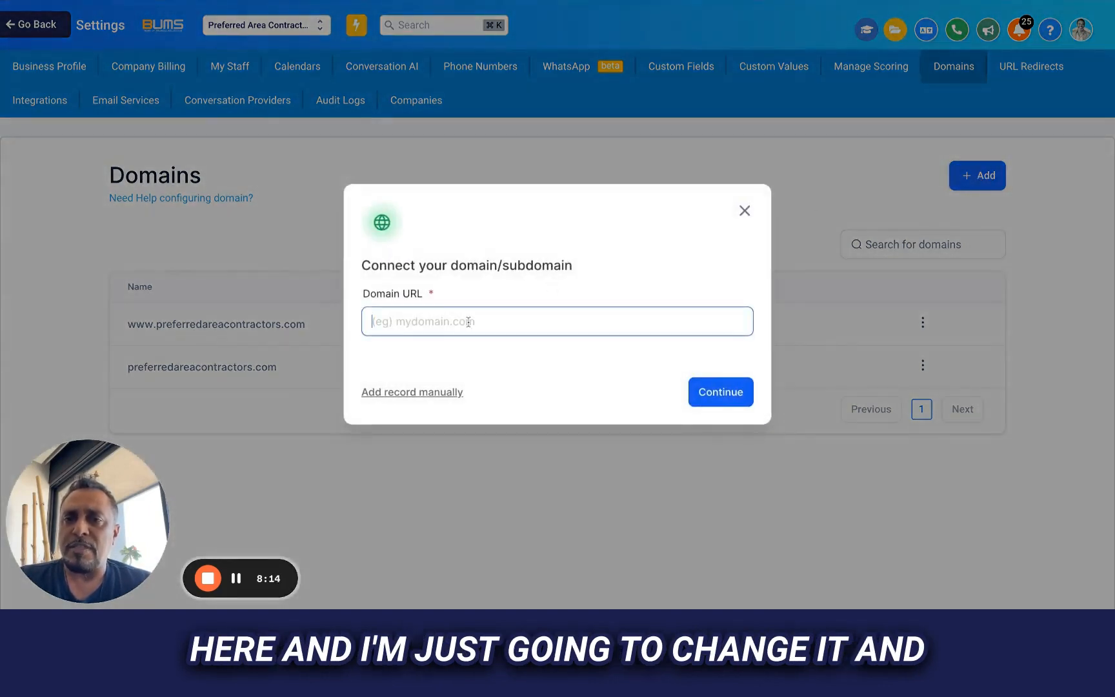
text(preferredareacontractors.com)
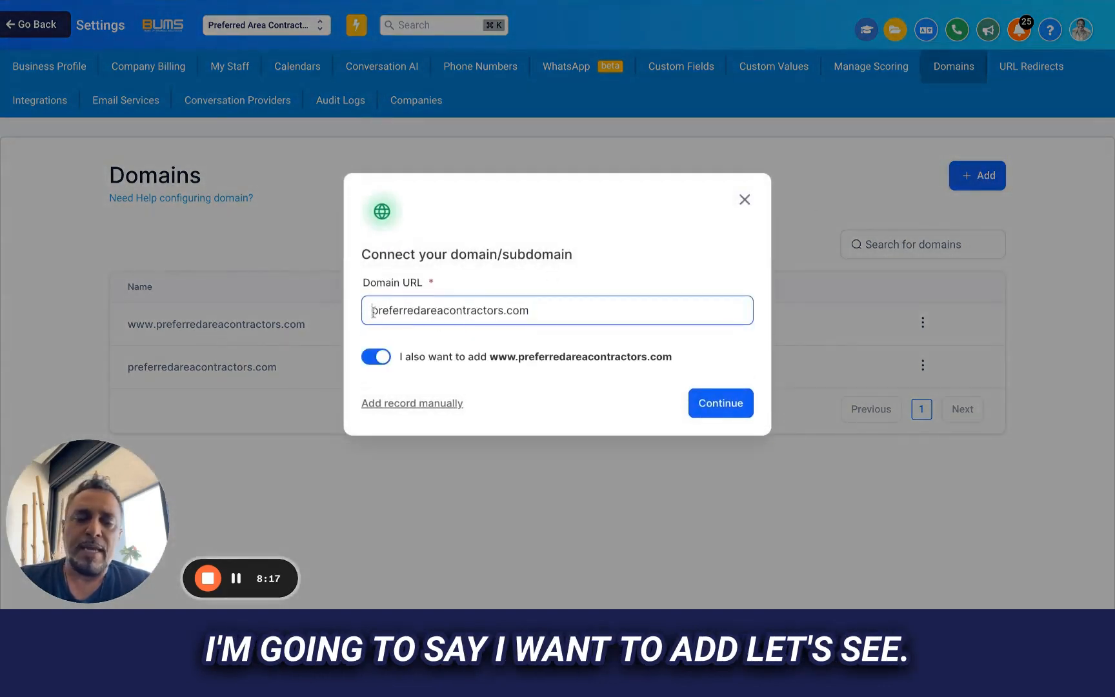
key(Home)
text(leads.)
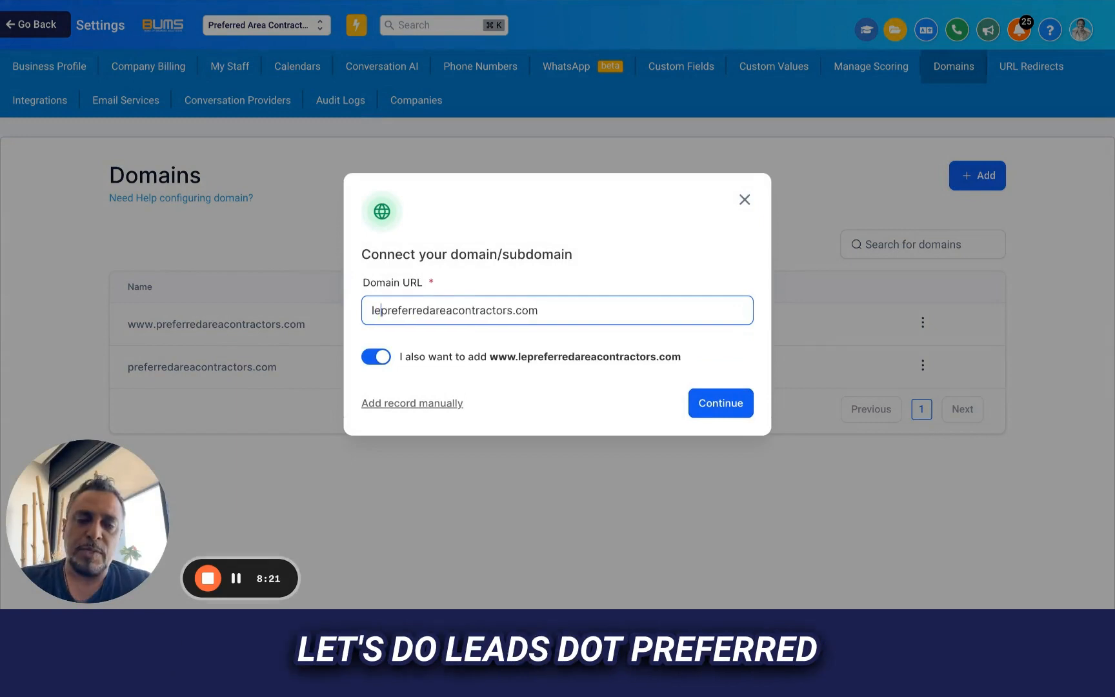
click(704, 395)
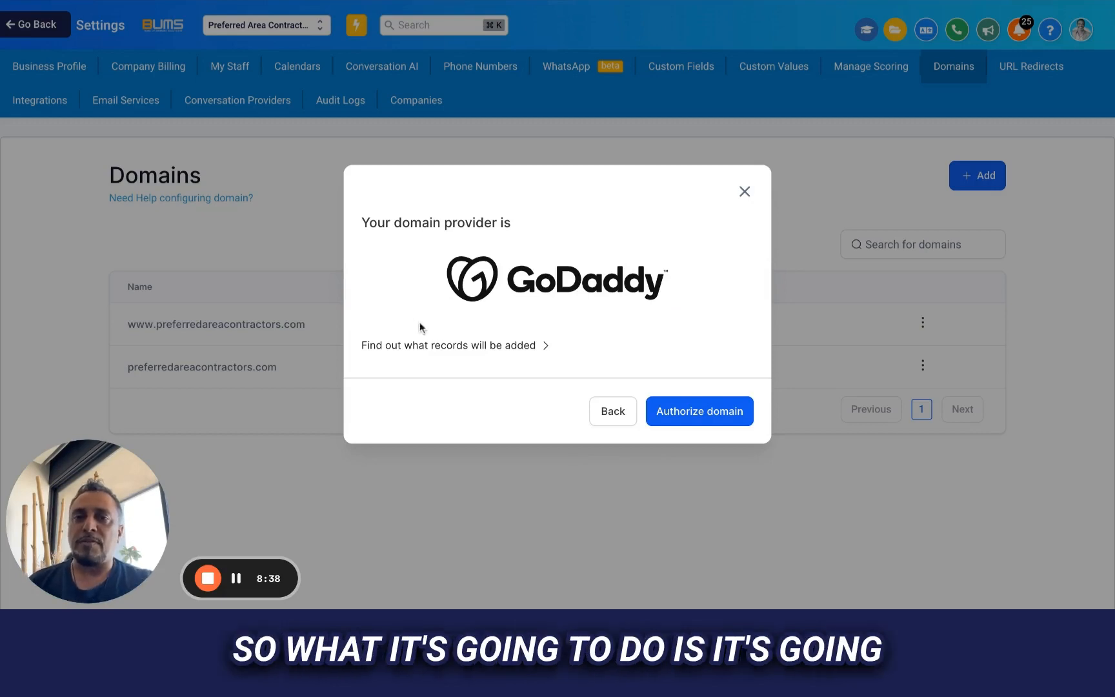
- Examine the record planned for the leads subdomain and compare it with the domain's existing DNS records in GoDaddy
click(448, 345)
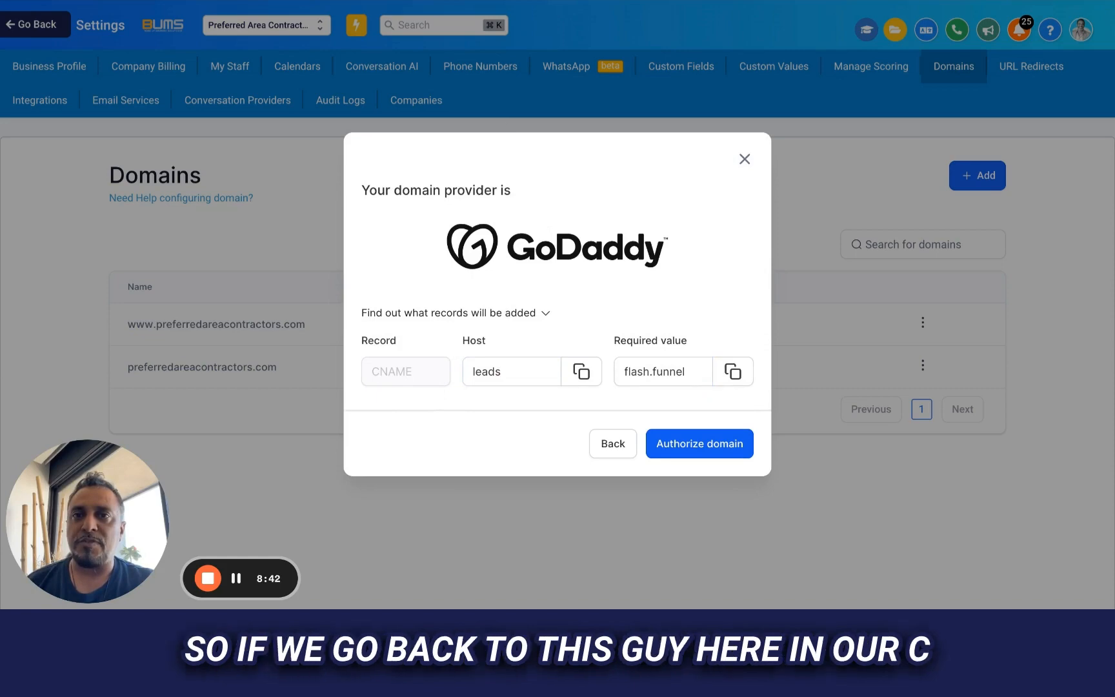
click(516, 2)
scroll(616, 382, down, 7)
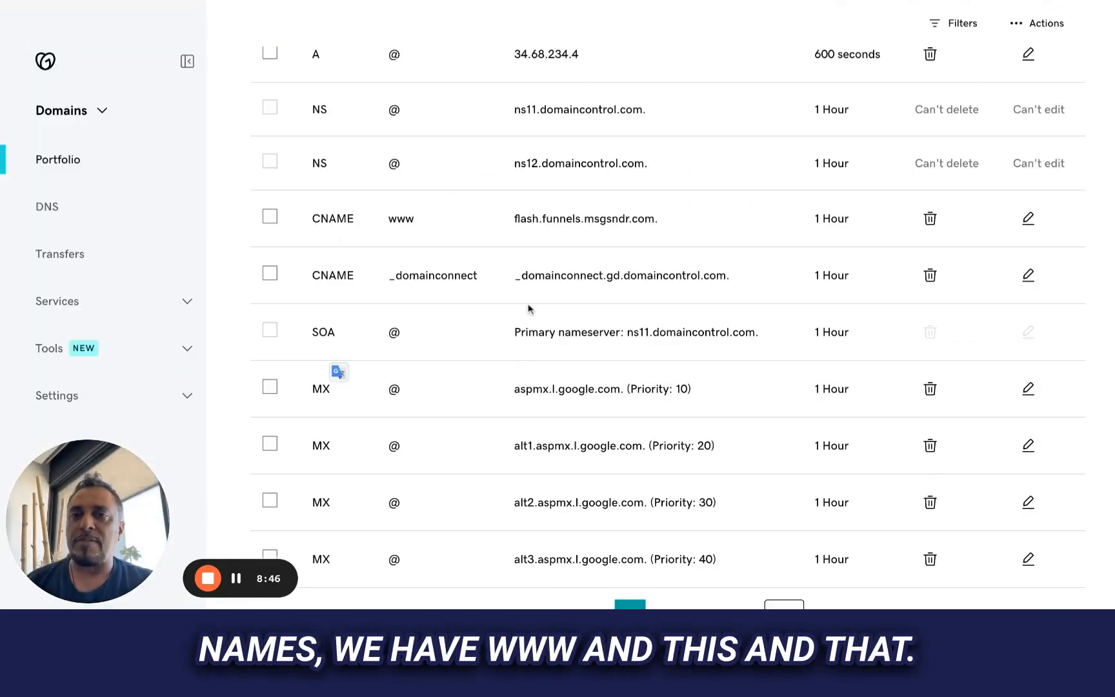
scroll(516, 303, up, 2)
click(547, 2)
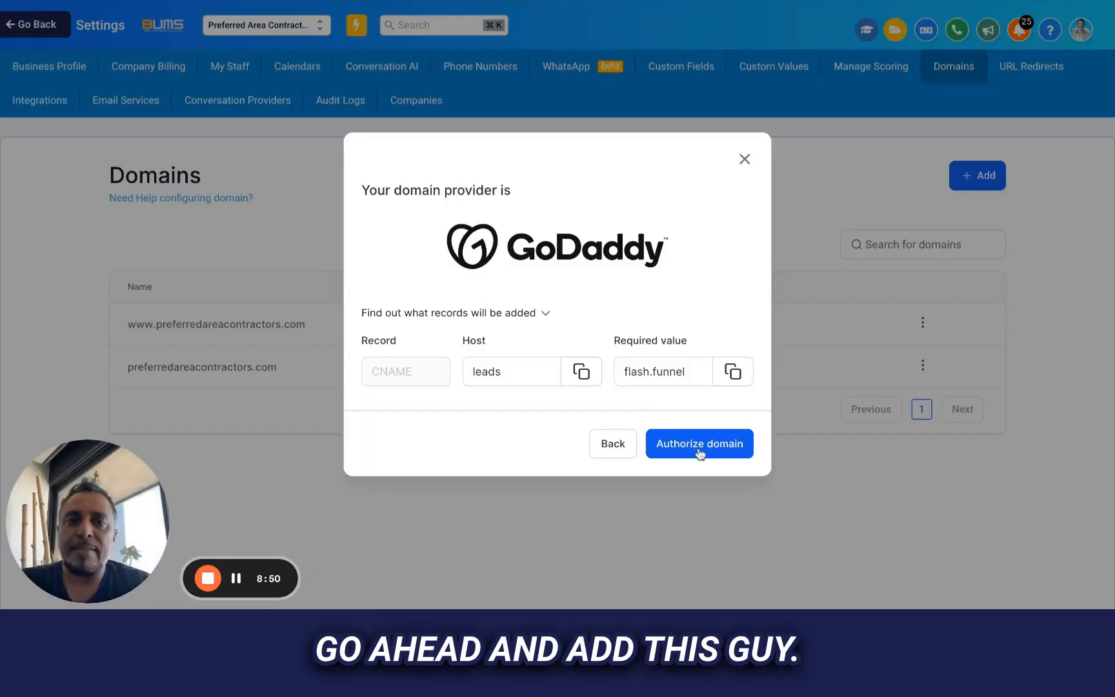
- Authorize leads.preferredareacontractors.com through GoDaddy Domain Connect and close the confirmation page
click(699, 453)
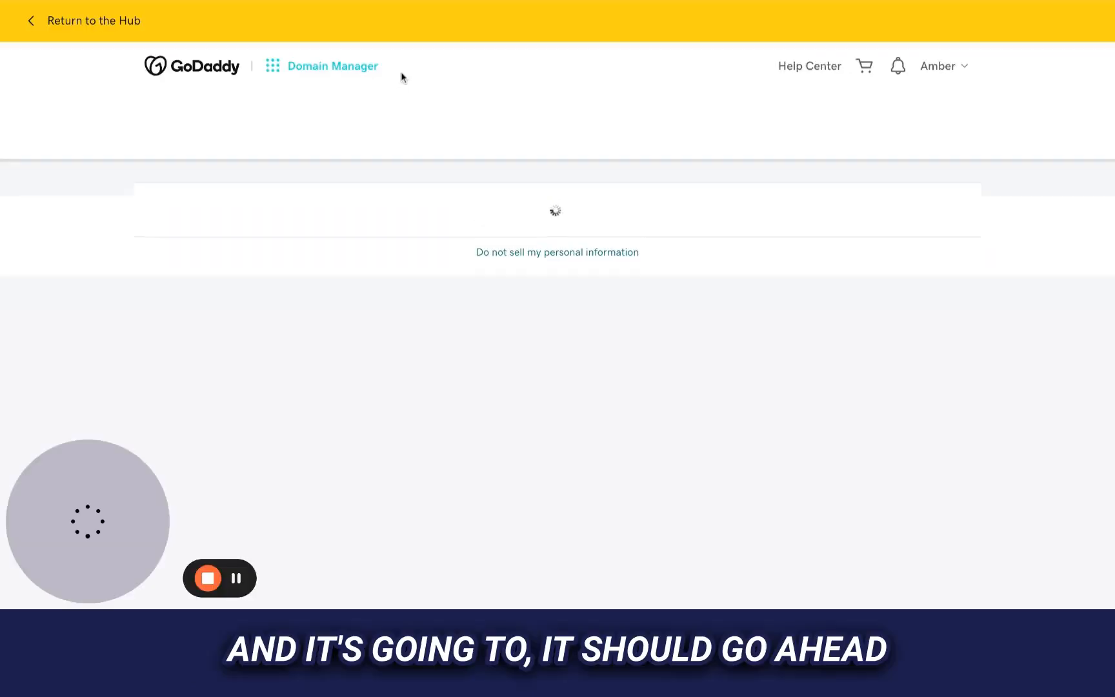
click(520, 508)
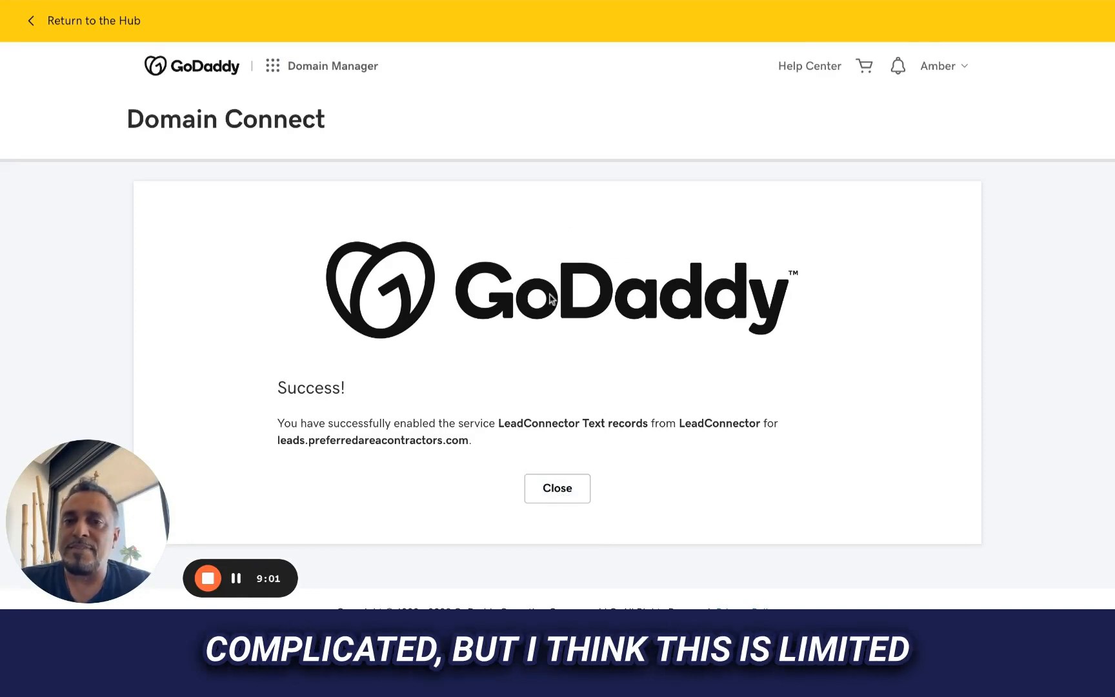
scroll(587, 397, down, 1)
click(557, 429)
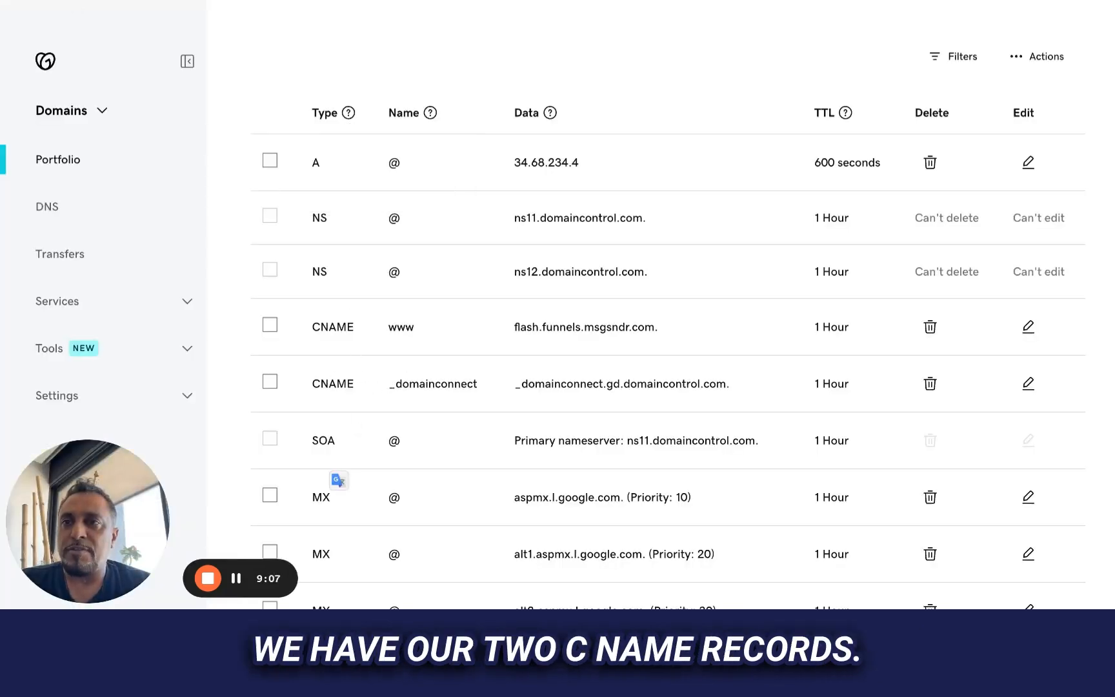
- Reload the domain's page in GoDaddy and check its DNS records for the leads CNAME entry
key(super+r)
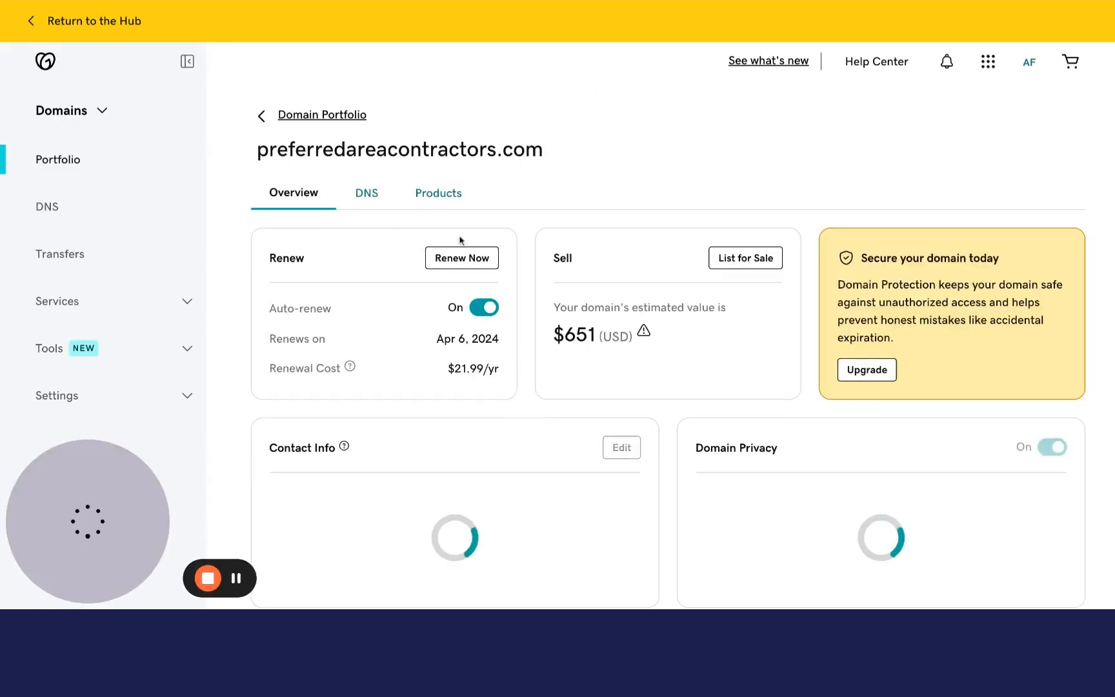
click(366, 193)
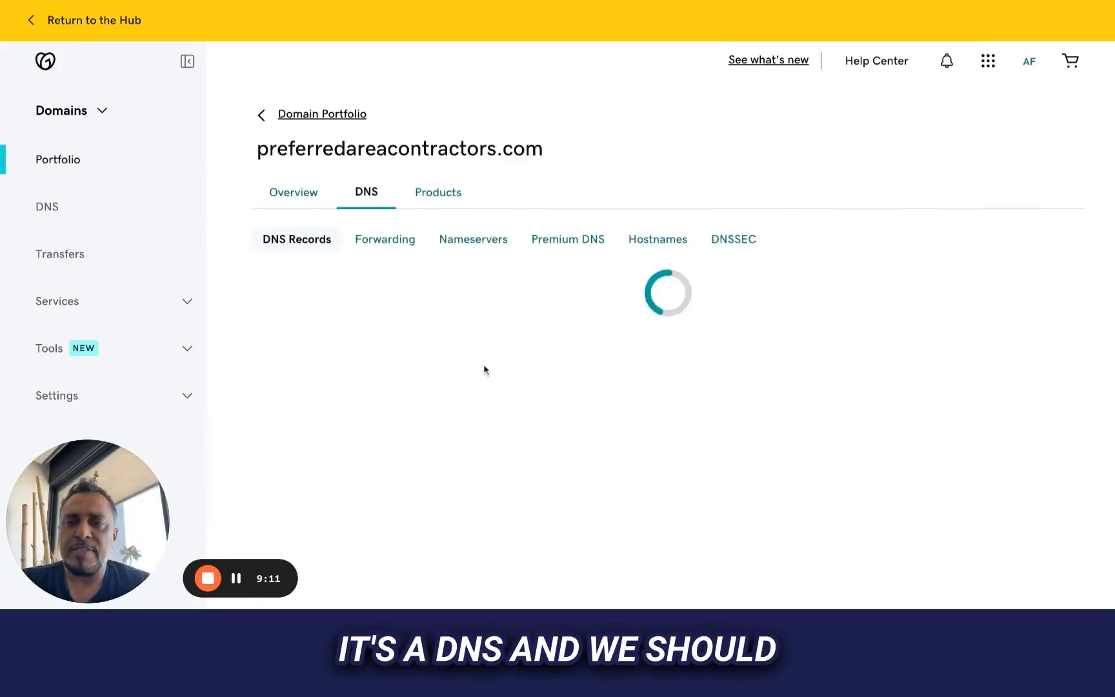
scroll(484, 369, down, 7)
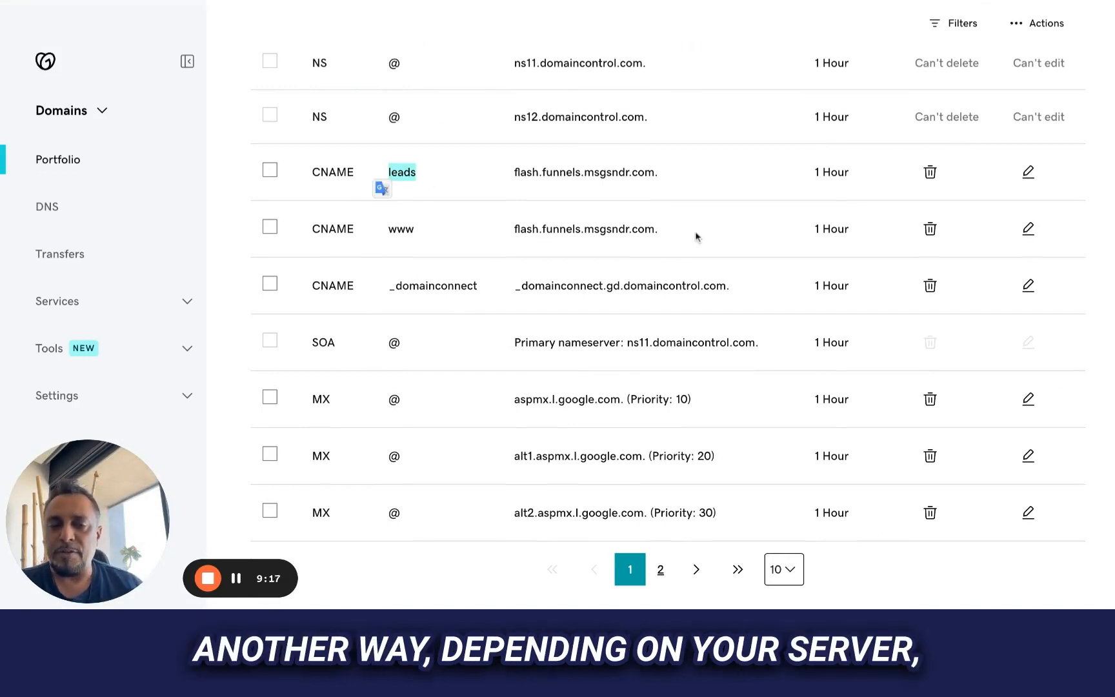
- Fill in a new CNAME record for the domain with the name app and the value flash.funnels.msgsndr.com
scroll(682, 304, up, 5)
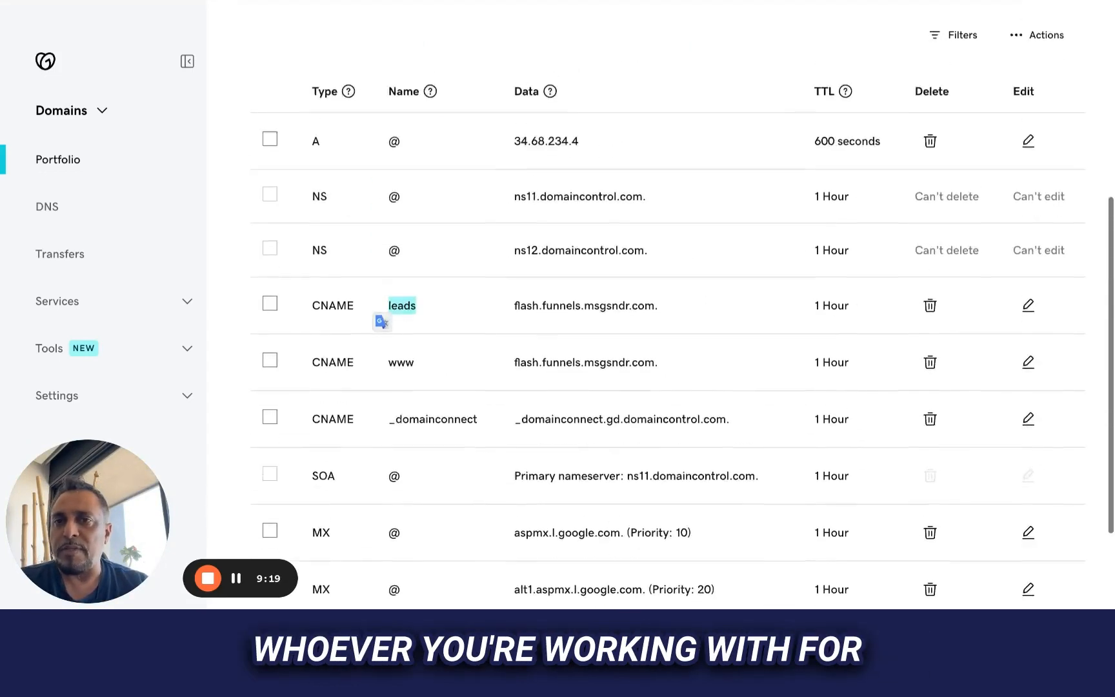
scroll(682, 307, up, 2)
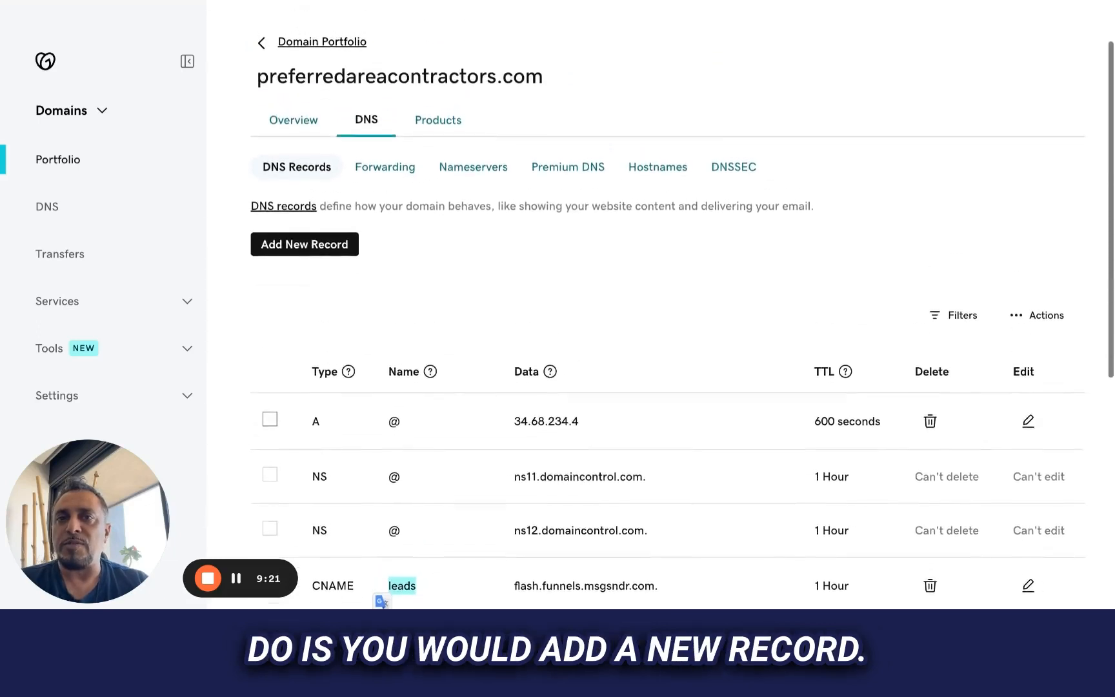
click(281, 206)
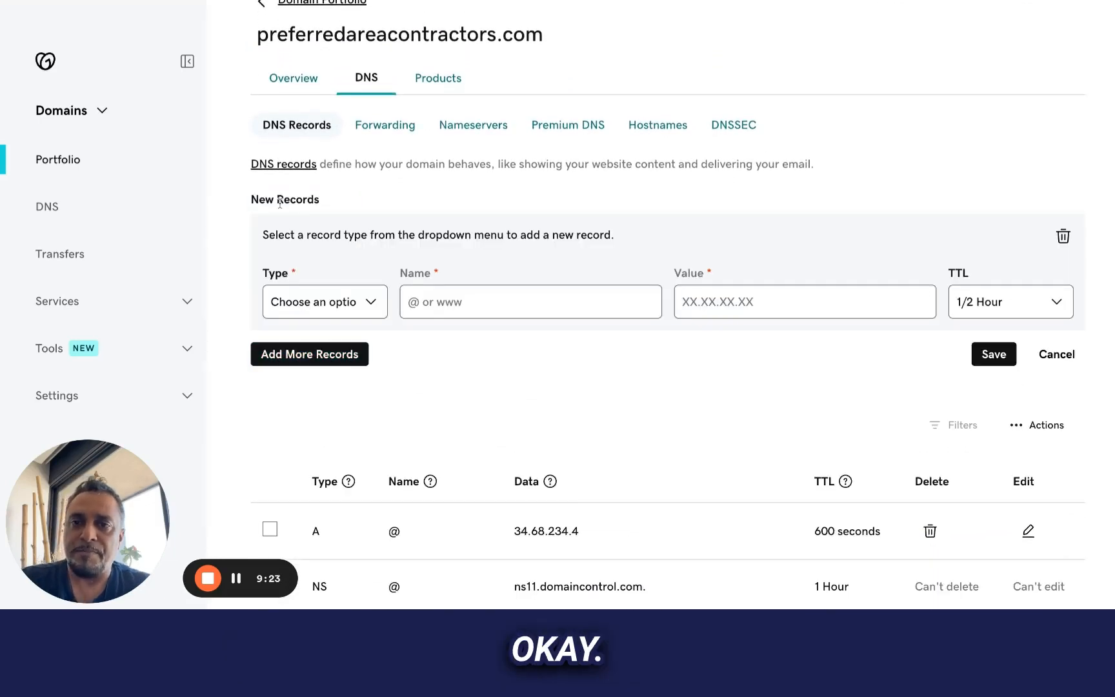
click(357, 304)
click(426, 304)
text(app)
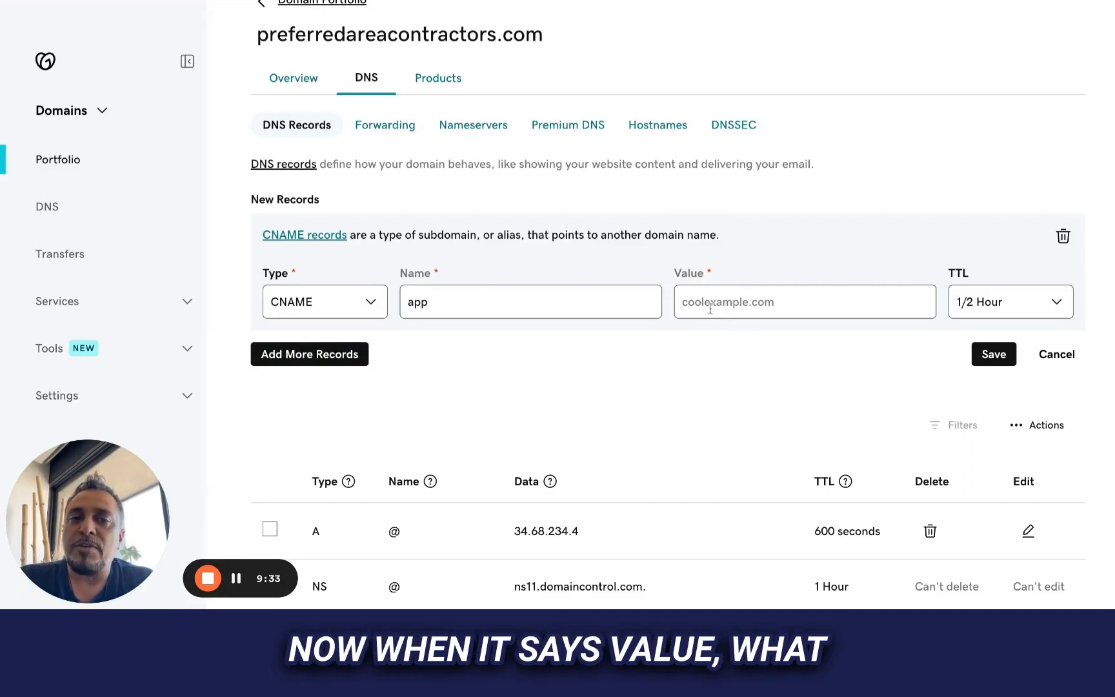
text(flash.funnels.msgsndr.com.)
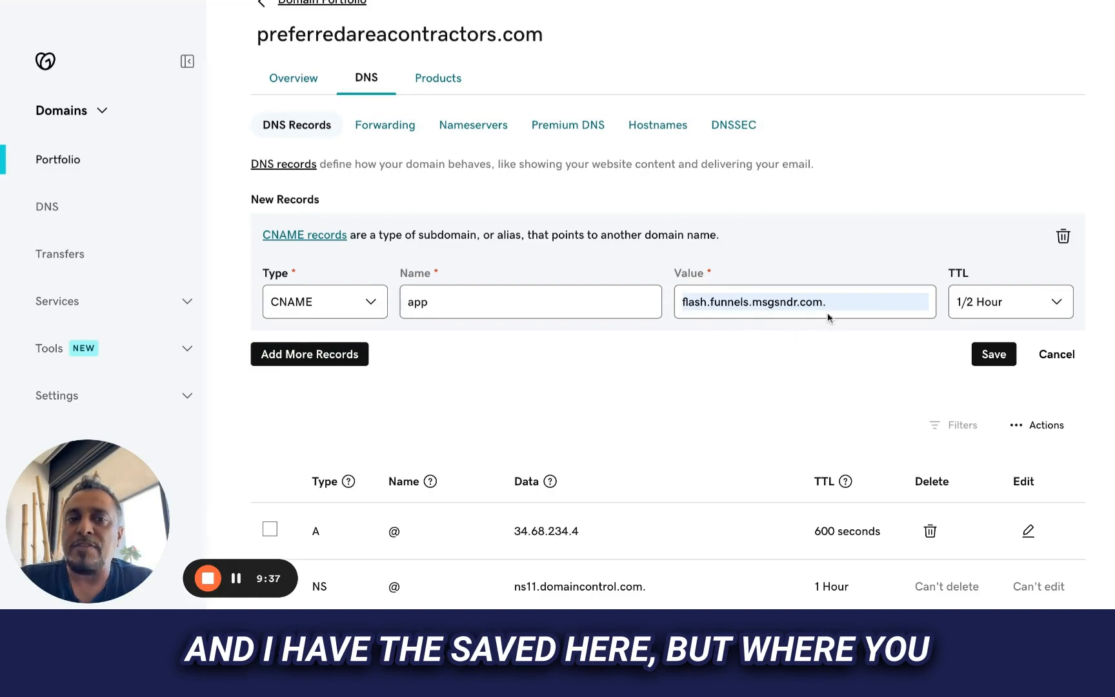
- Switch back to the BUMS Domains page and dismiss the dialog for linking leads.preferredareacontractors.com to a funnel
click(387, 2)
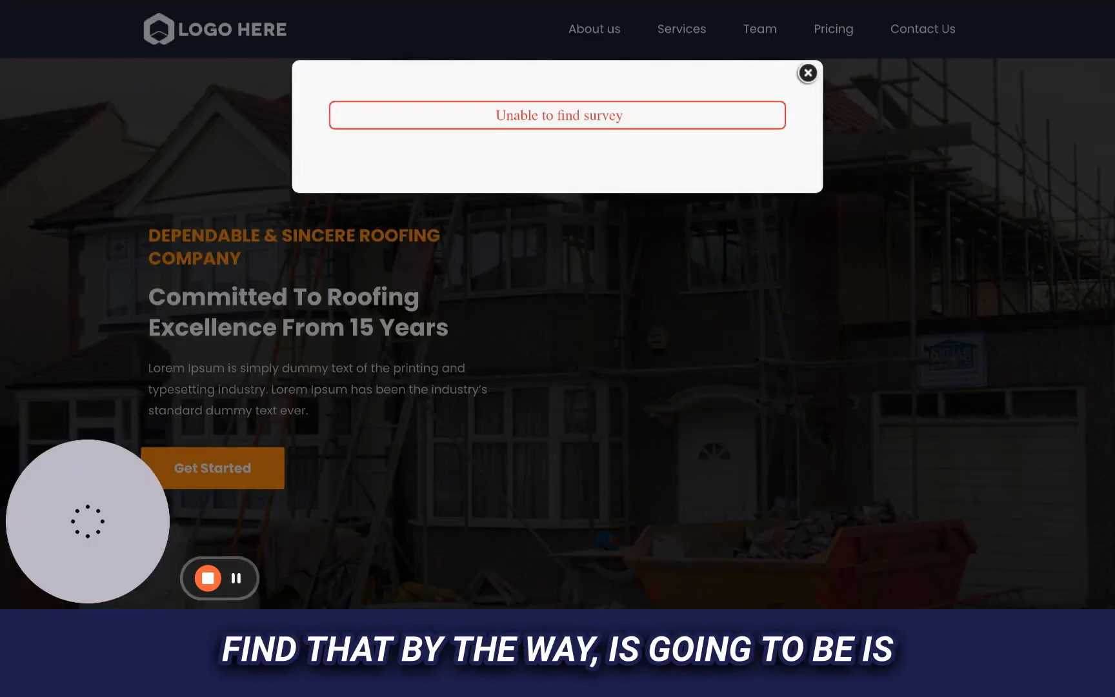
click(323, 1)
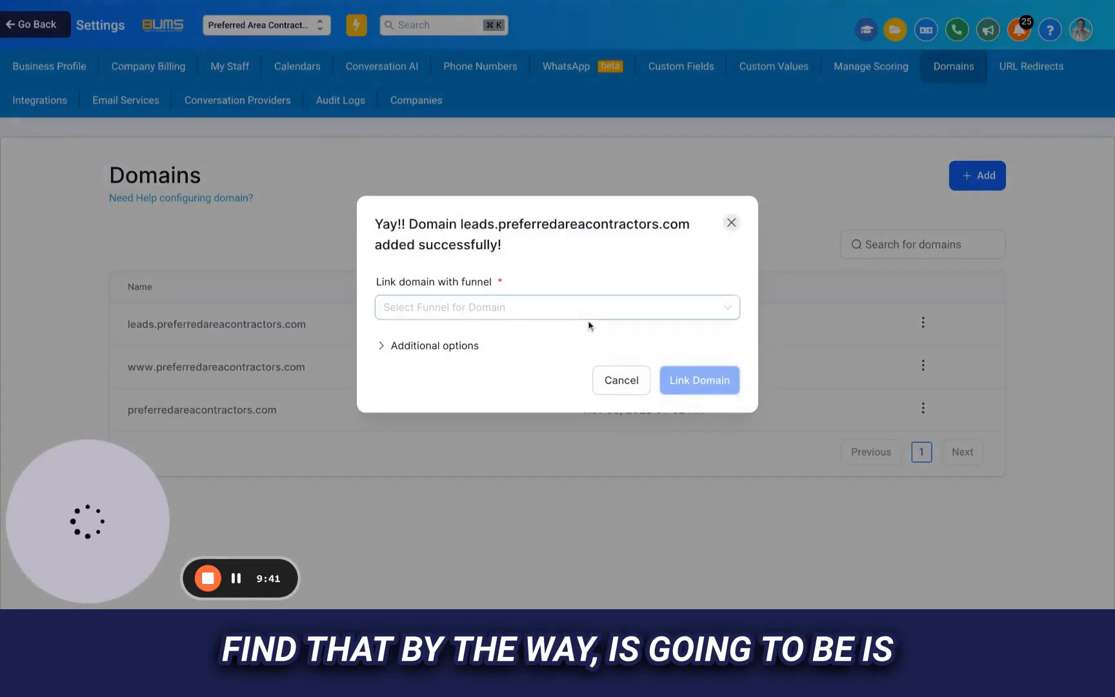
click(425, 345)
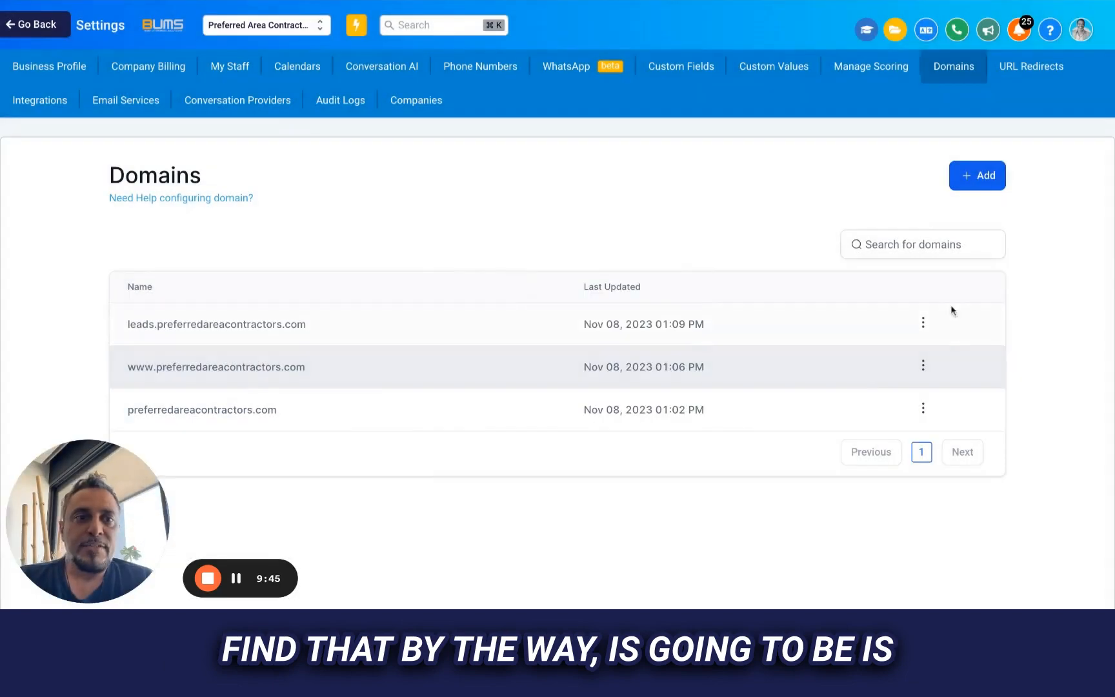
- Look up the manual DNS record for connecting app.preferredareacontractors.com and copy its required value
click(987, 184)
click(407, 395)
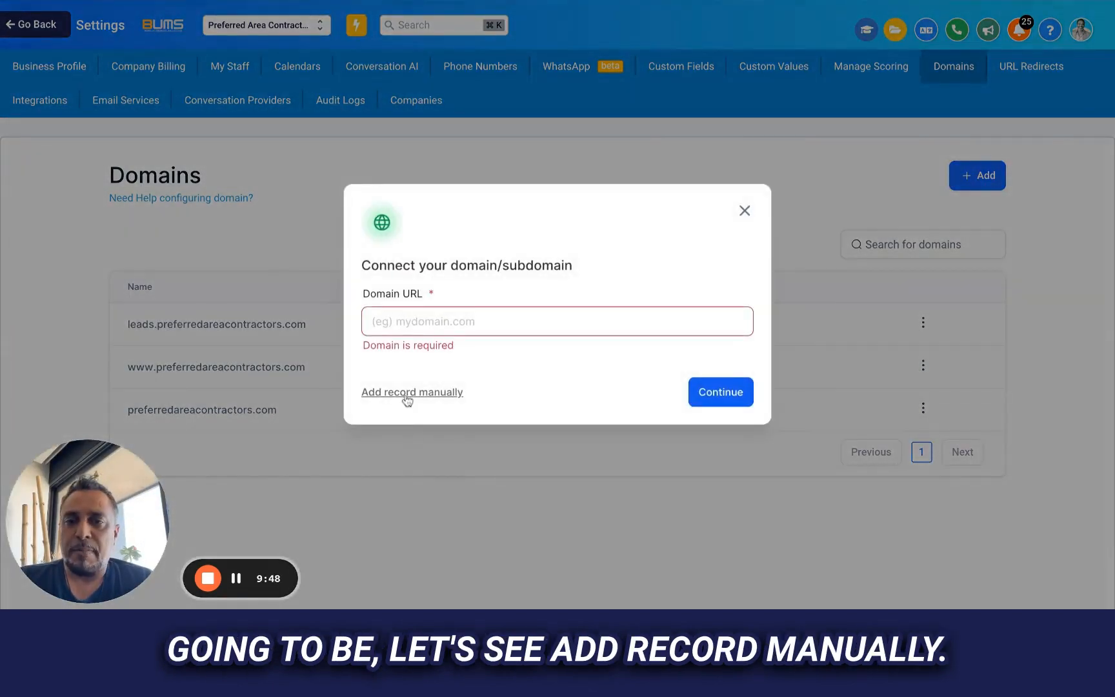
click(418, 318)
text(app.)
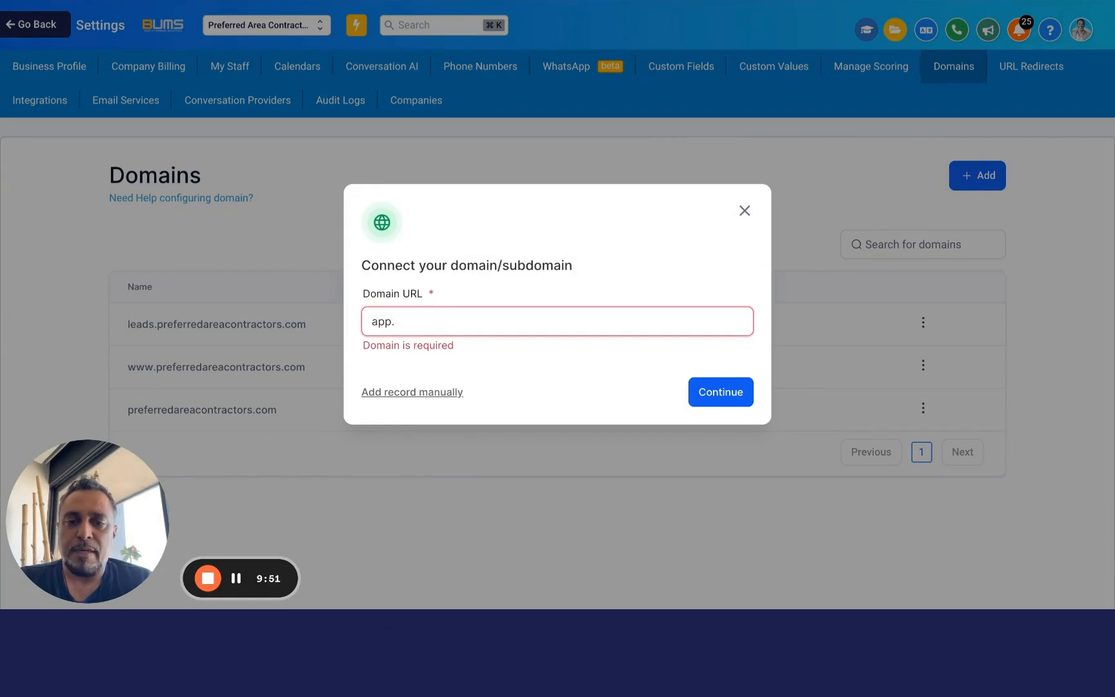
text(preferredareacontractors.com)
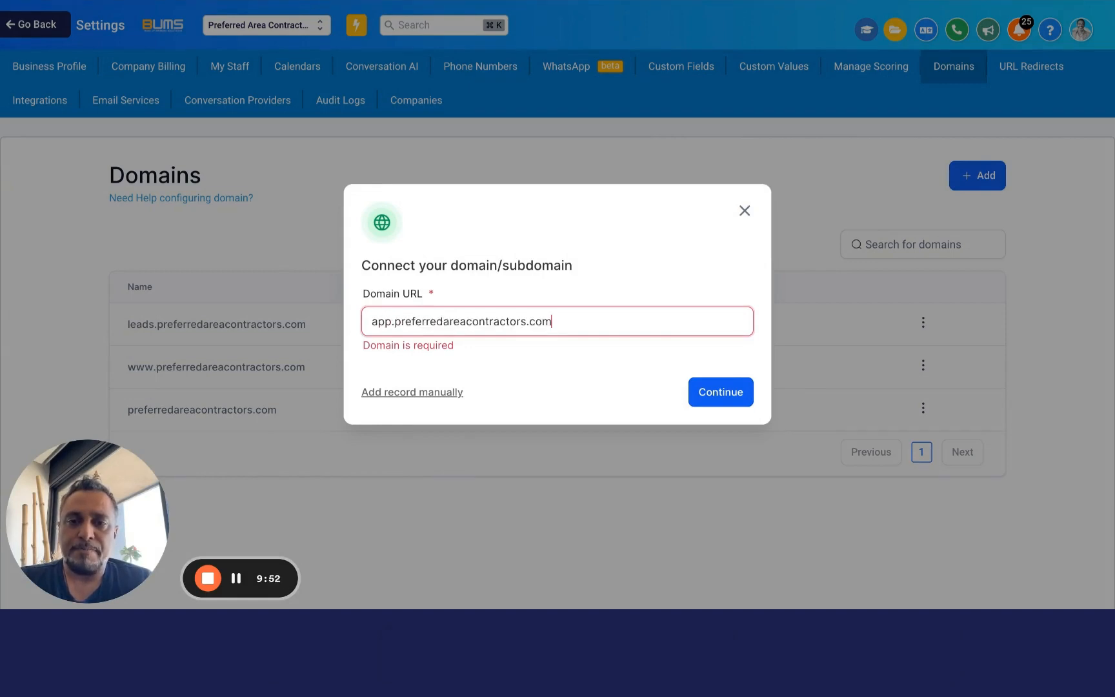
click(409, 393)
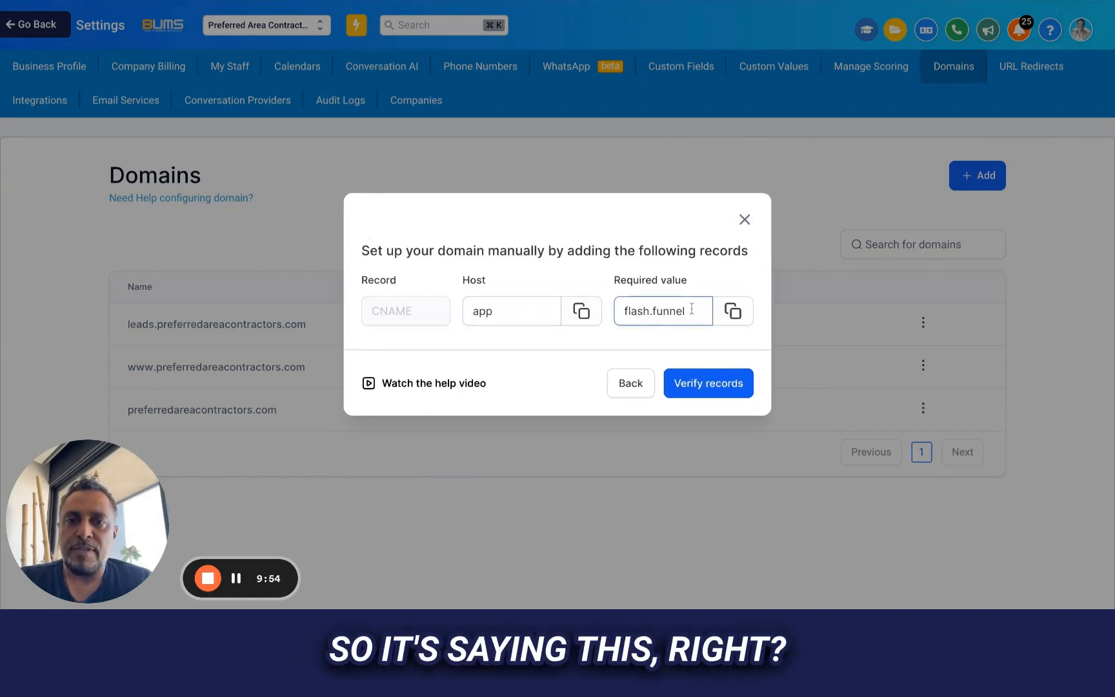
click(734, 312)
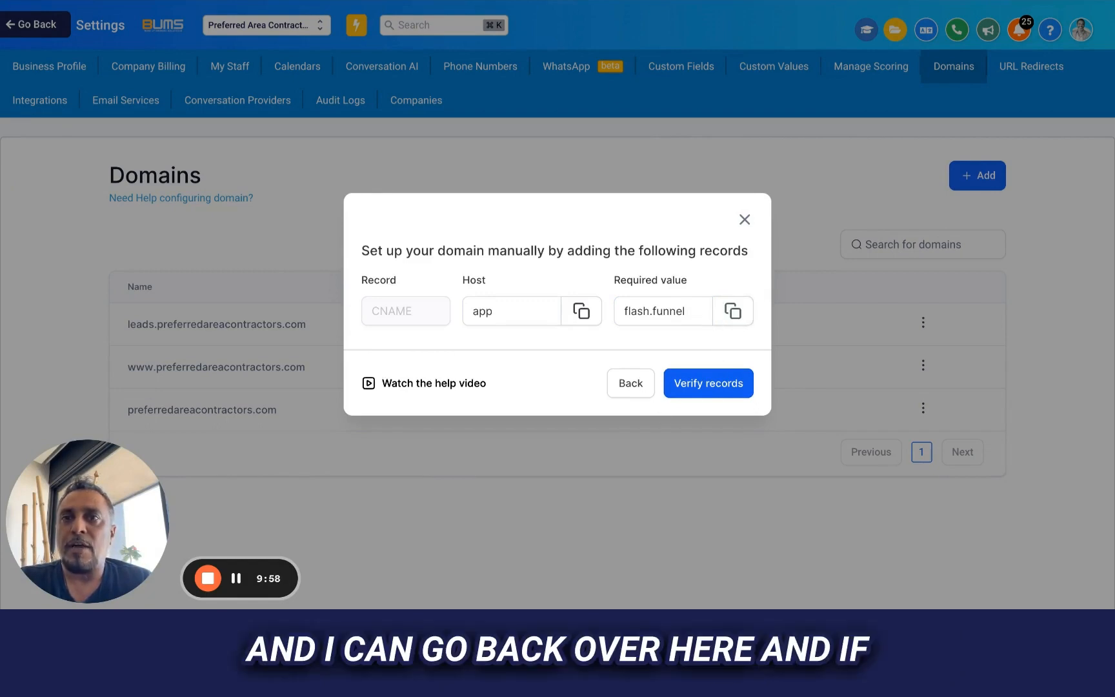
- Switch to GoDaddy and set the new app CNAME record's value to flash.funnels.msgsndr.com. with a trailing period
key(ctrl+Tab)
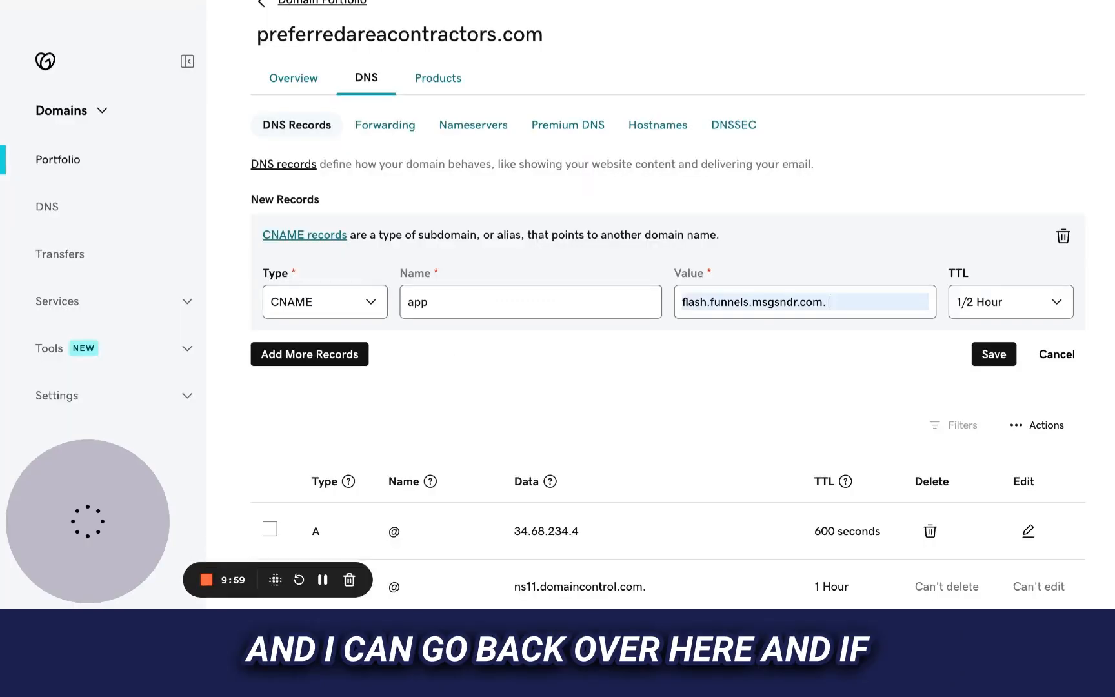
click(849, 302)
key(BackSpace)
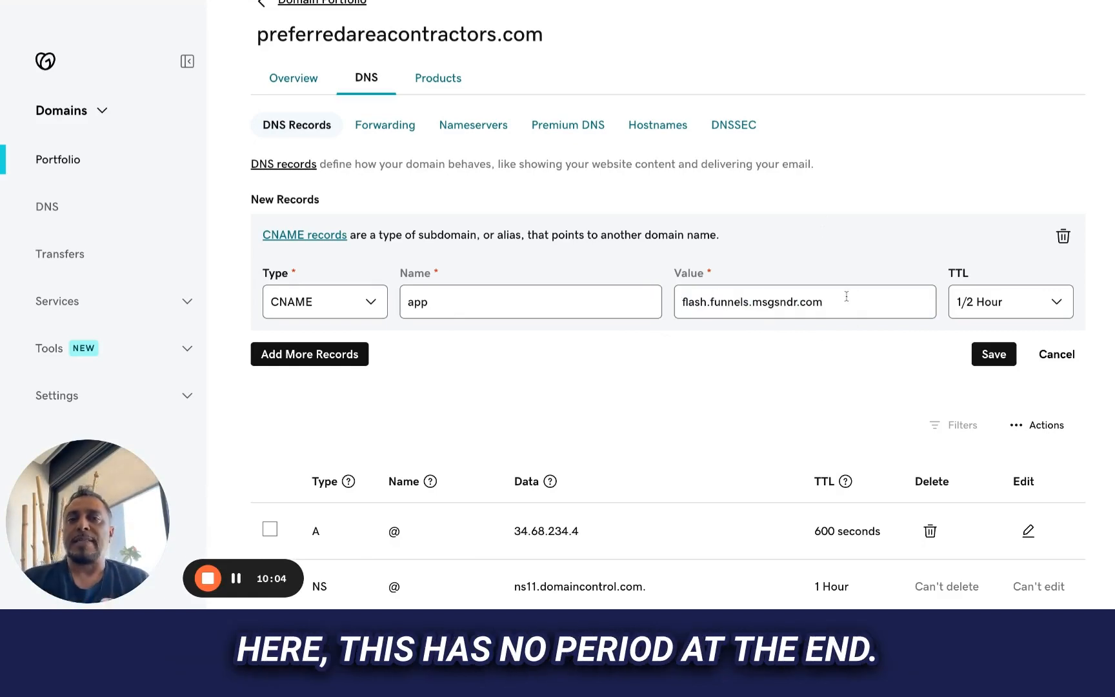
scroll(847, 296, down, 4)
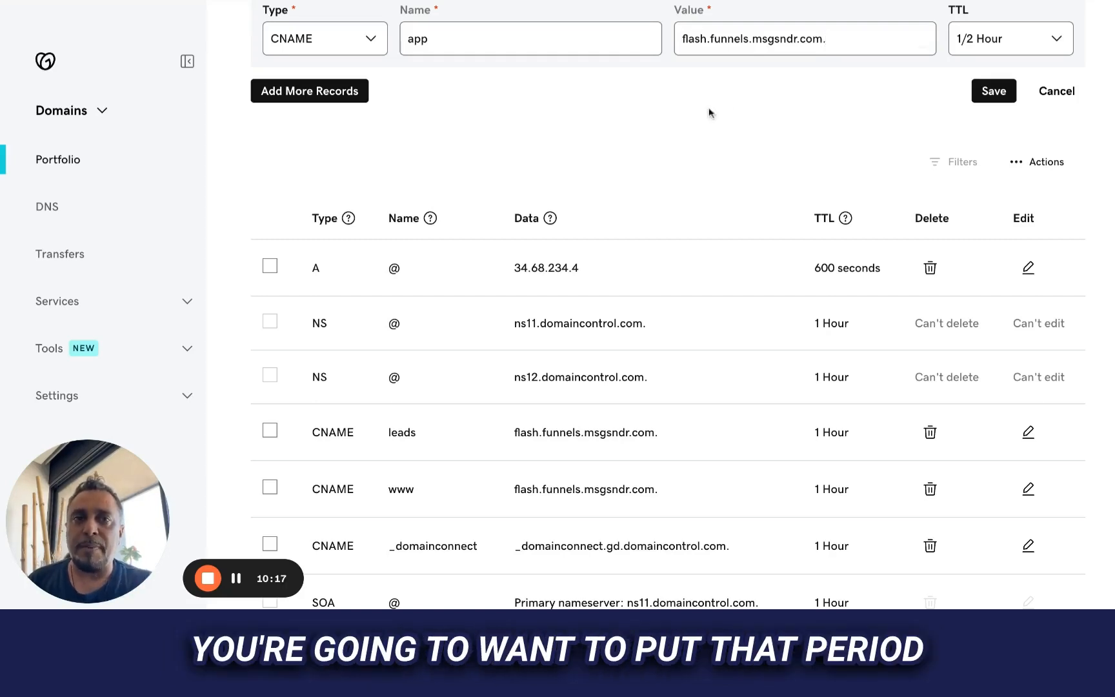
click(994, 91)
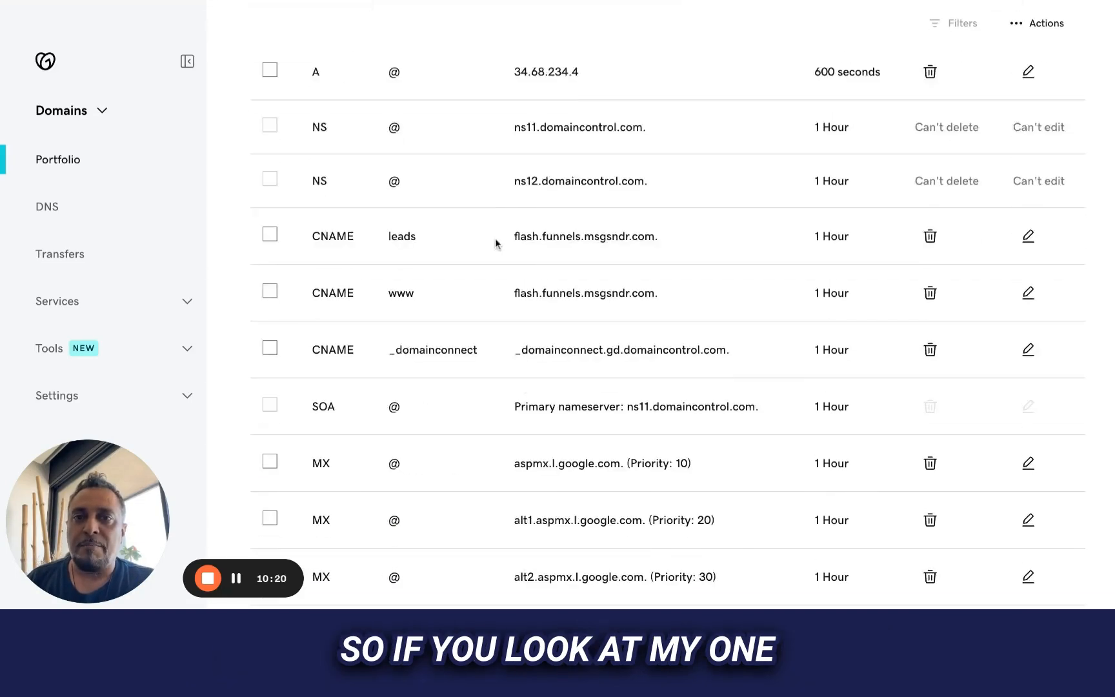
- Examine the ending of the leads CNAME record's value, and close the manual record dialog back in BUMS
drag(514, 236, 654, 238)
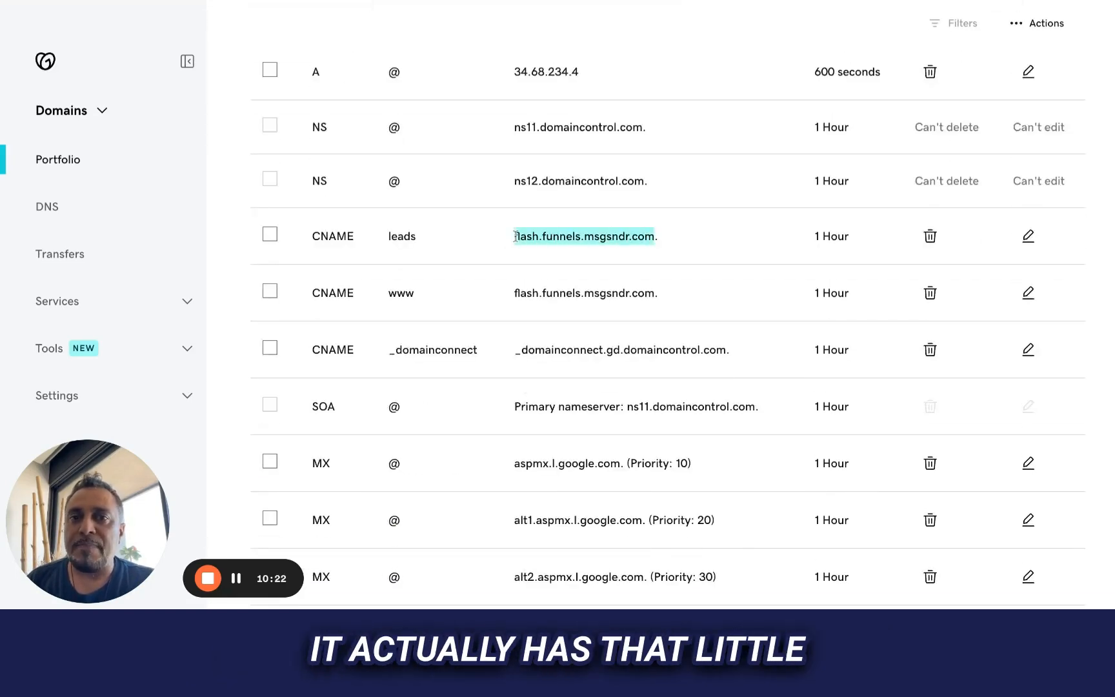
click(654, 240)
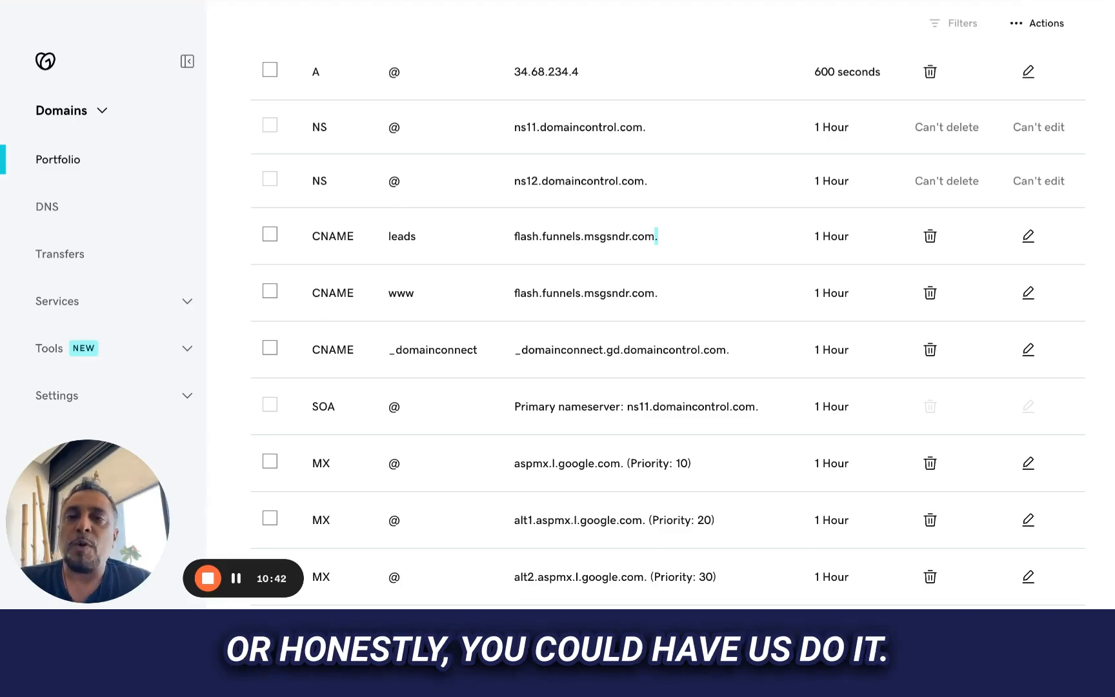
scroll(645, 304, up, 8)
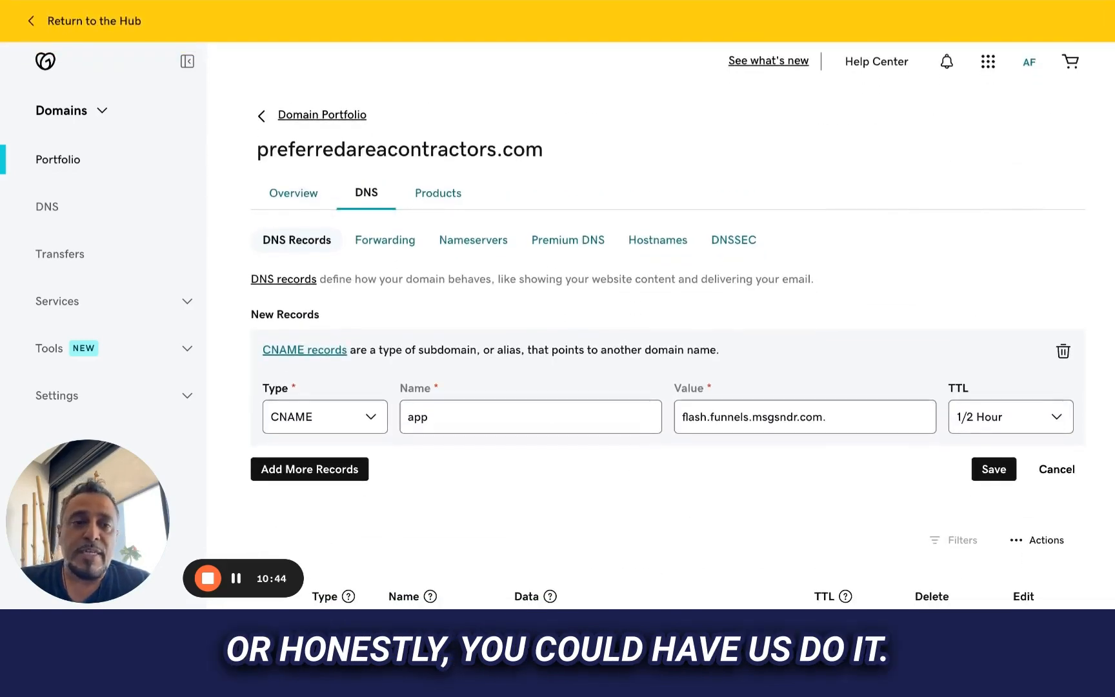
scroll(656, 560, down, 4)
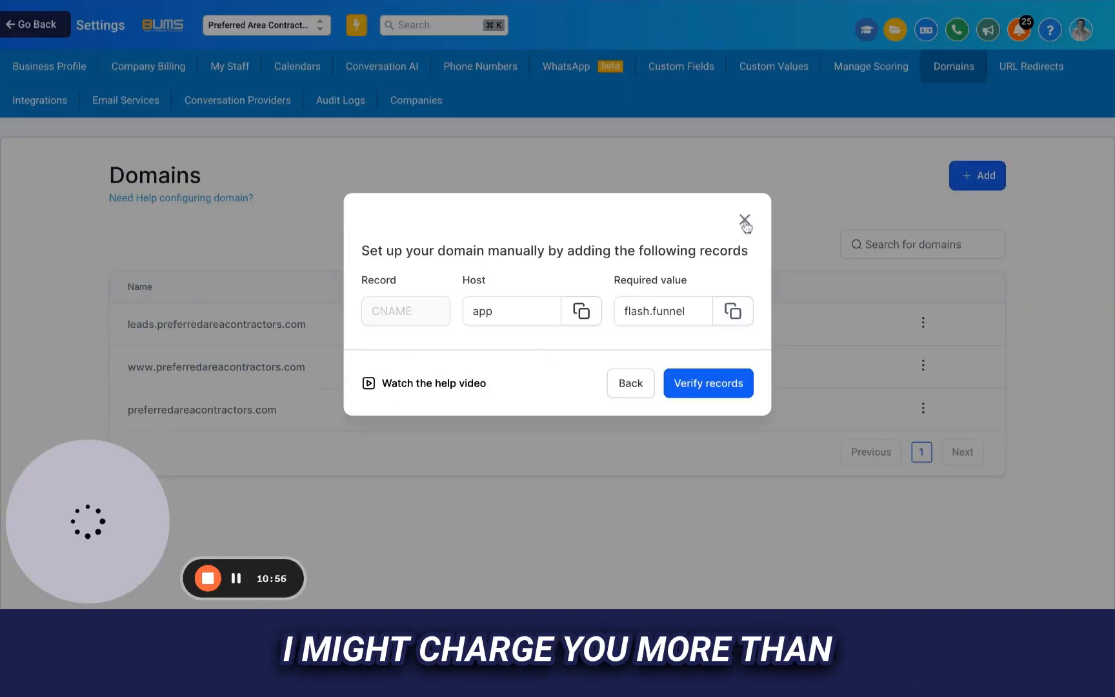
click(745, 221)
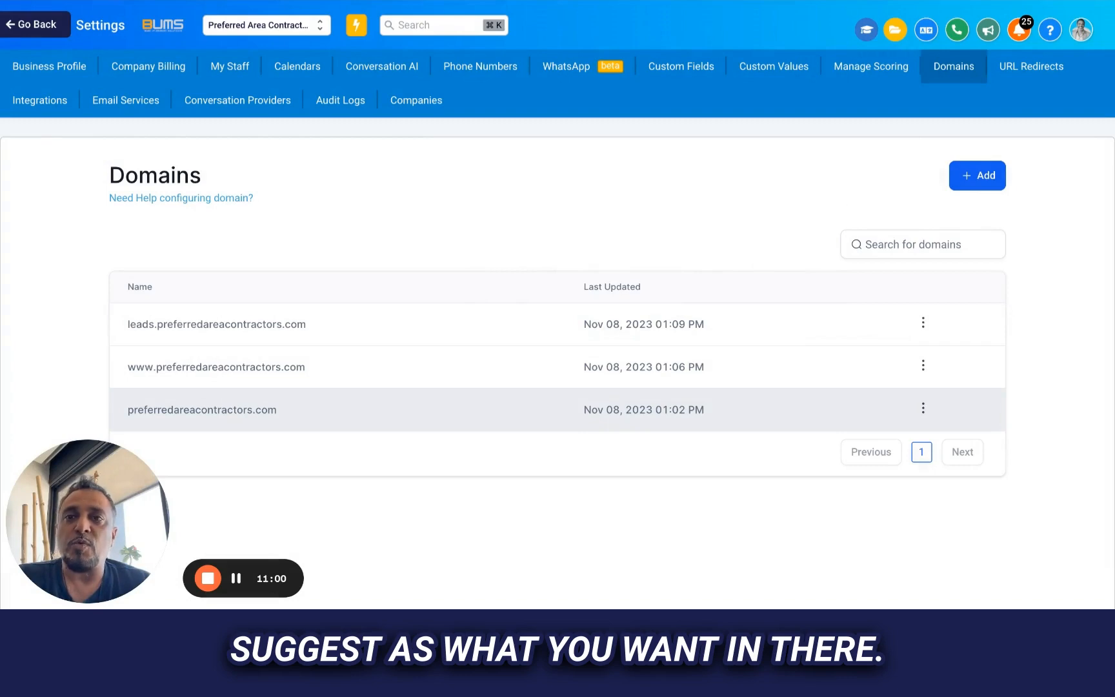
click(1033, 70)
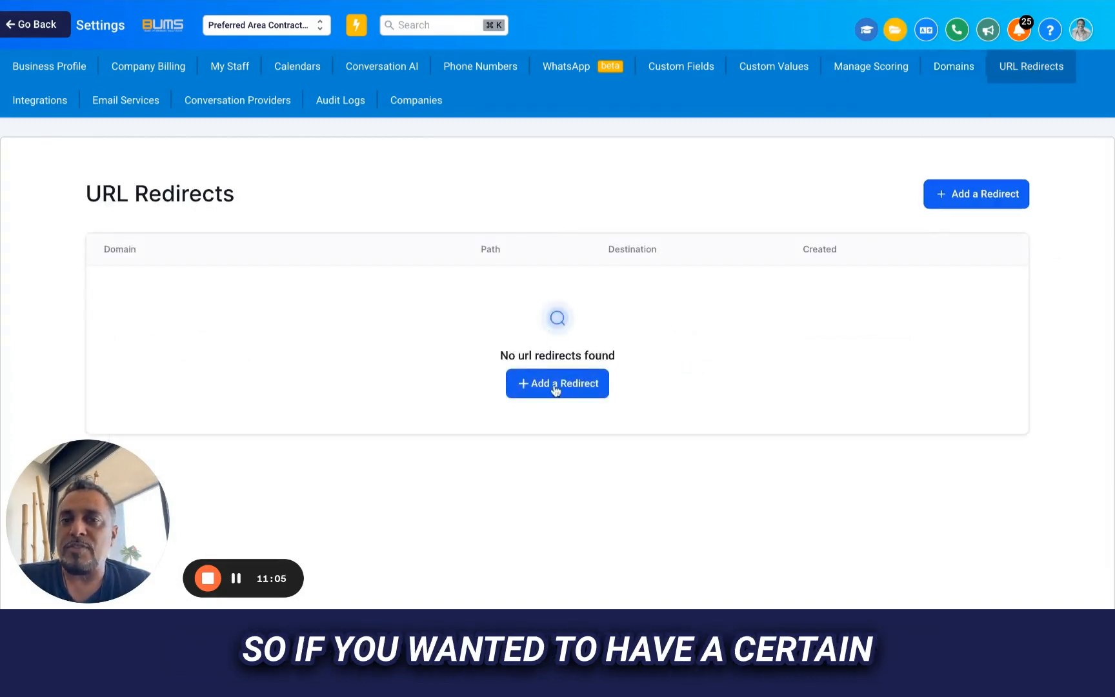
click(555, 385)
click(456, 206)
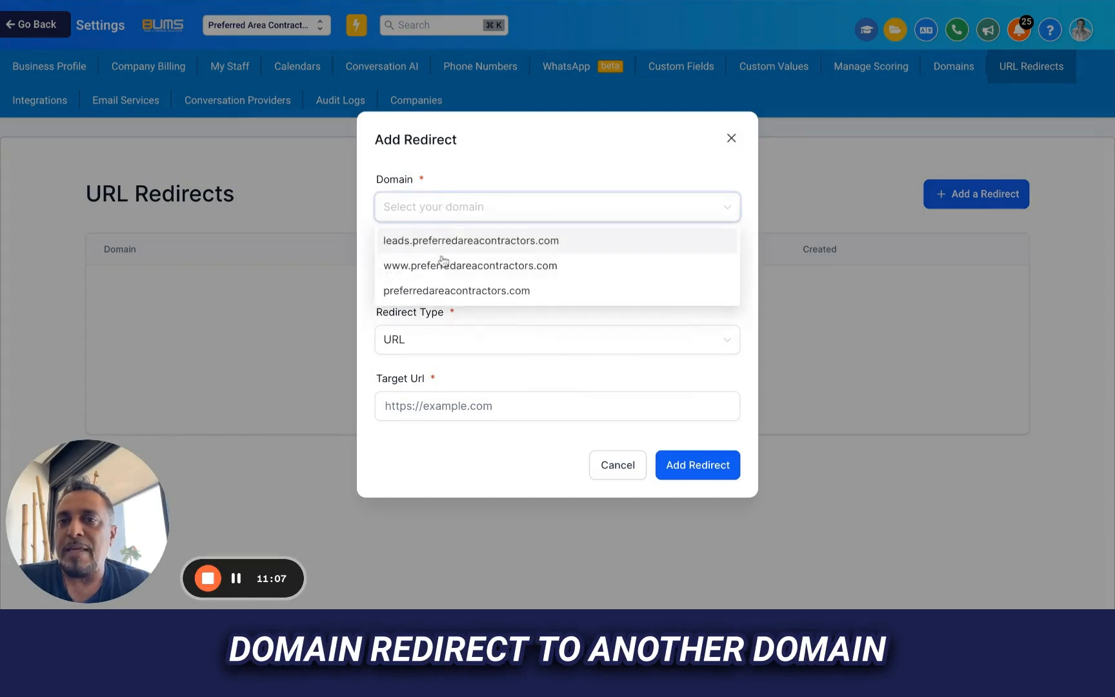
click(443, 261)
click(440, 275)
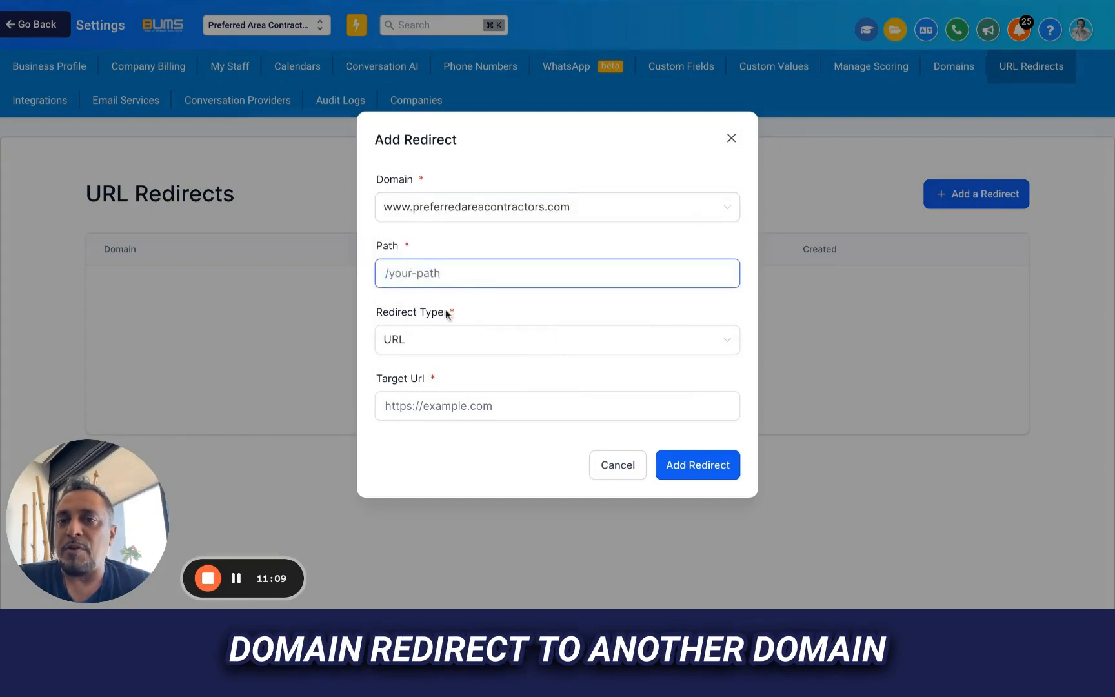
click(446, 348)
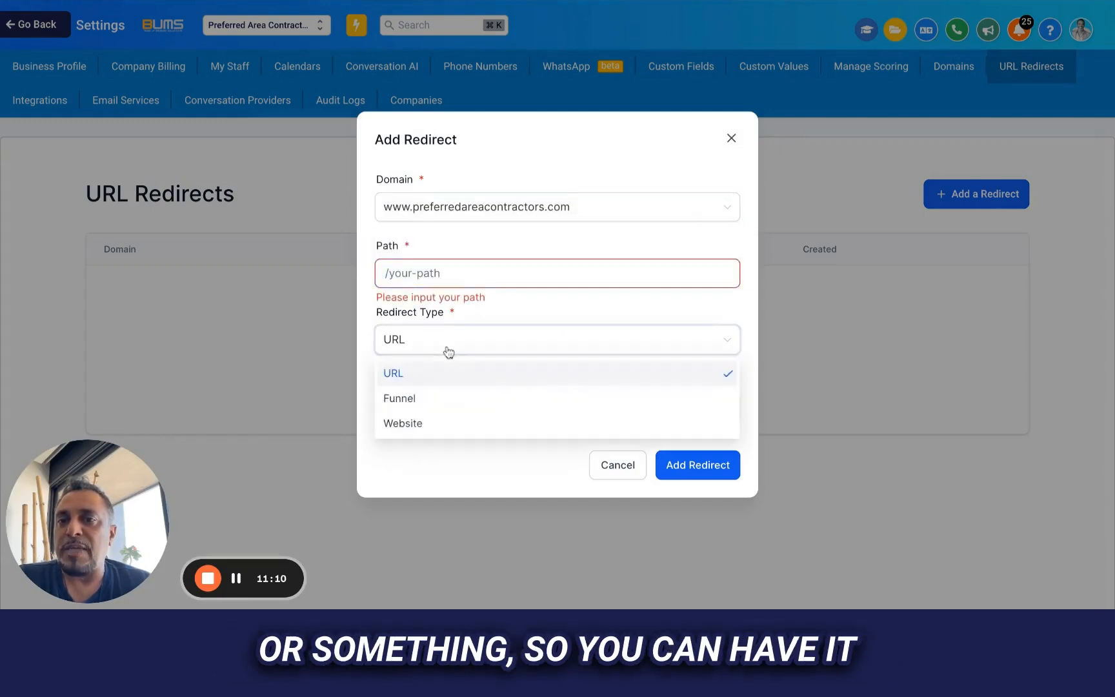
click(429, 426)
click(433, 405)
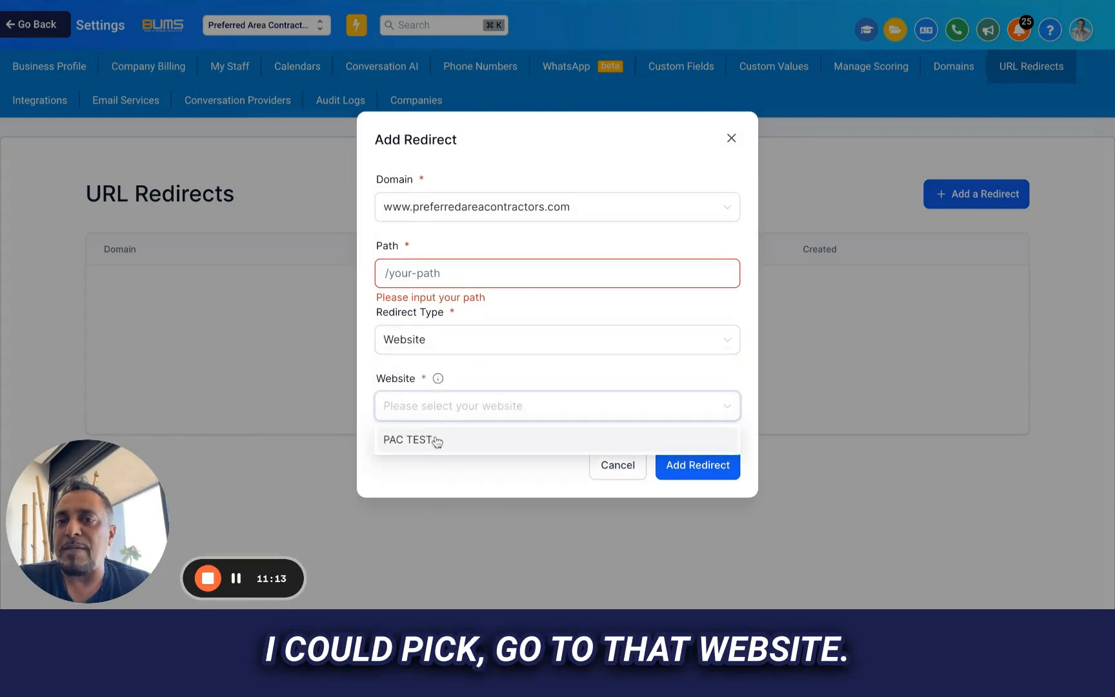
click(438, 441)
click(417, 247)
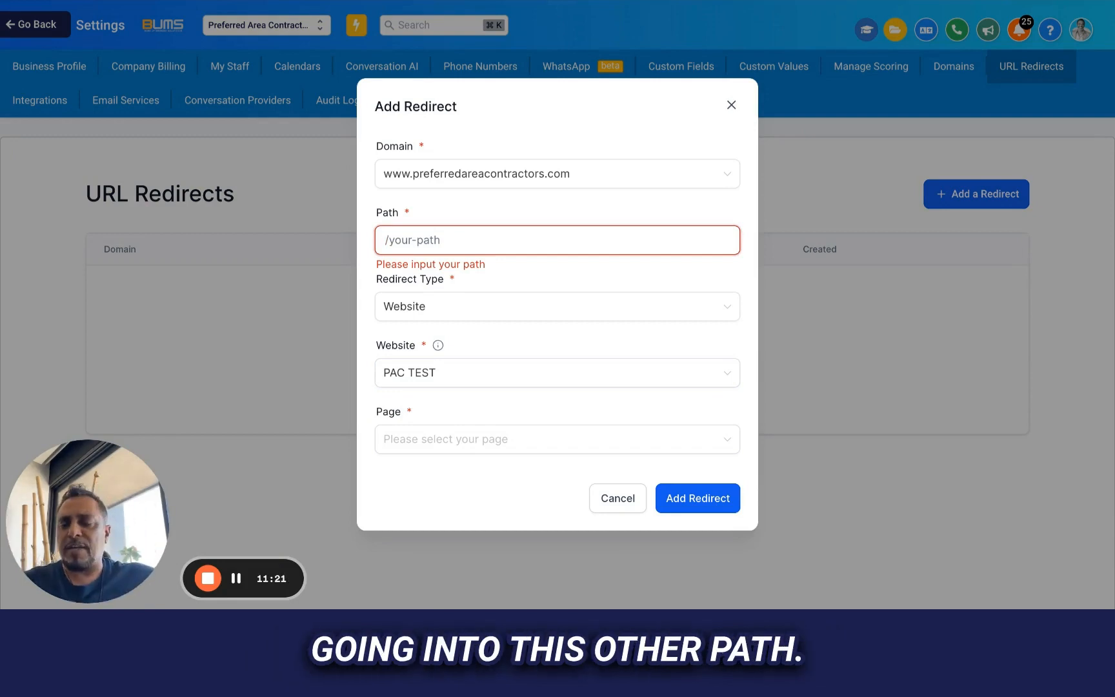
click(615, 499)
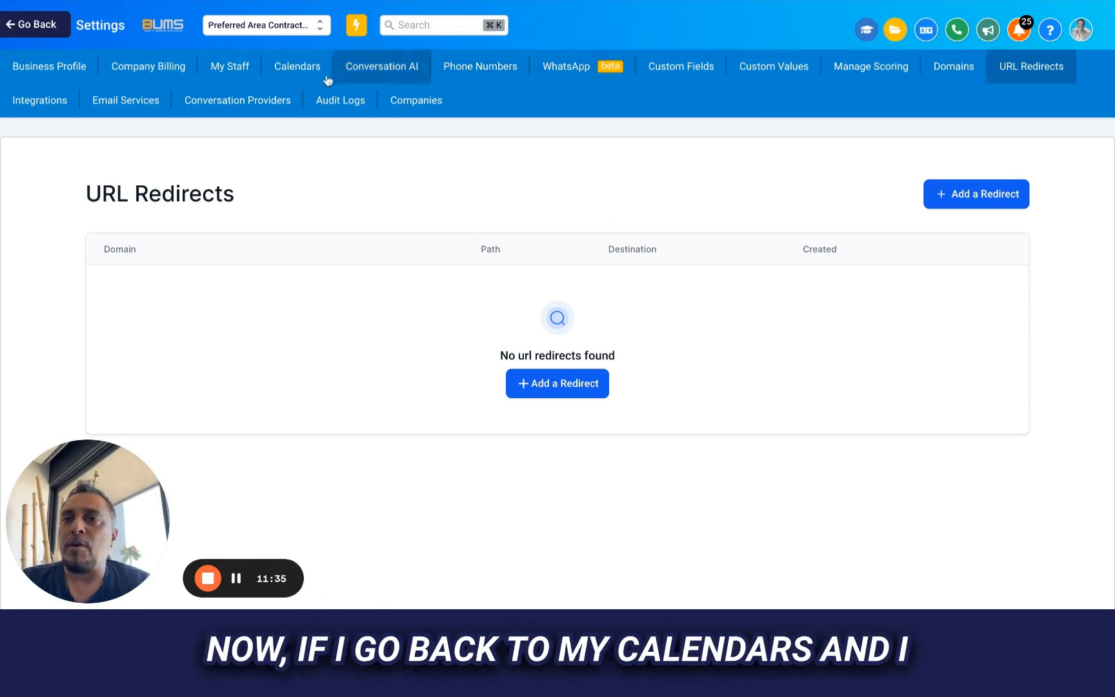
- Open the Outside Sales calendar for editing, inspect its custom booking URL, and close it without changes
click(300, 71)
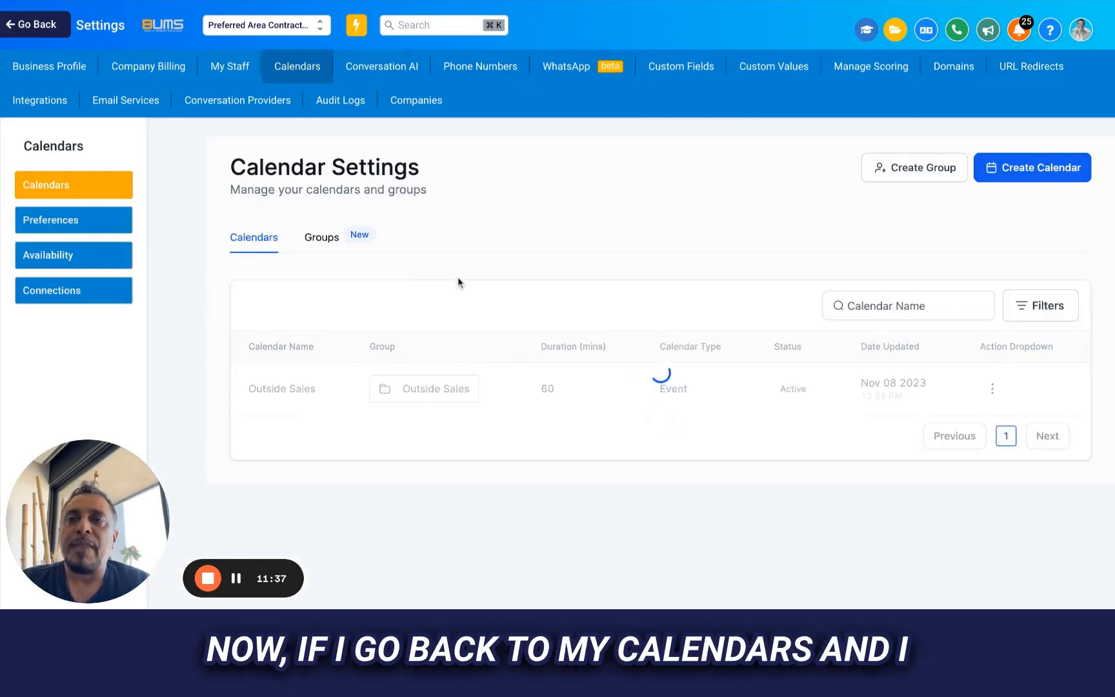
scroll(646, 264, down, 2)
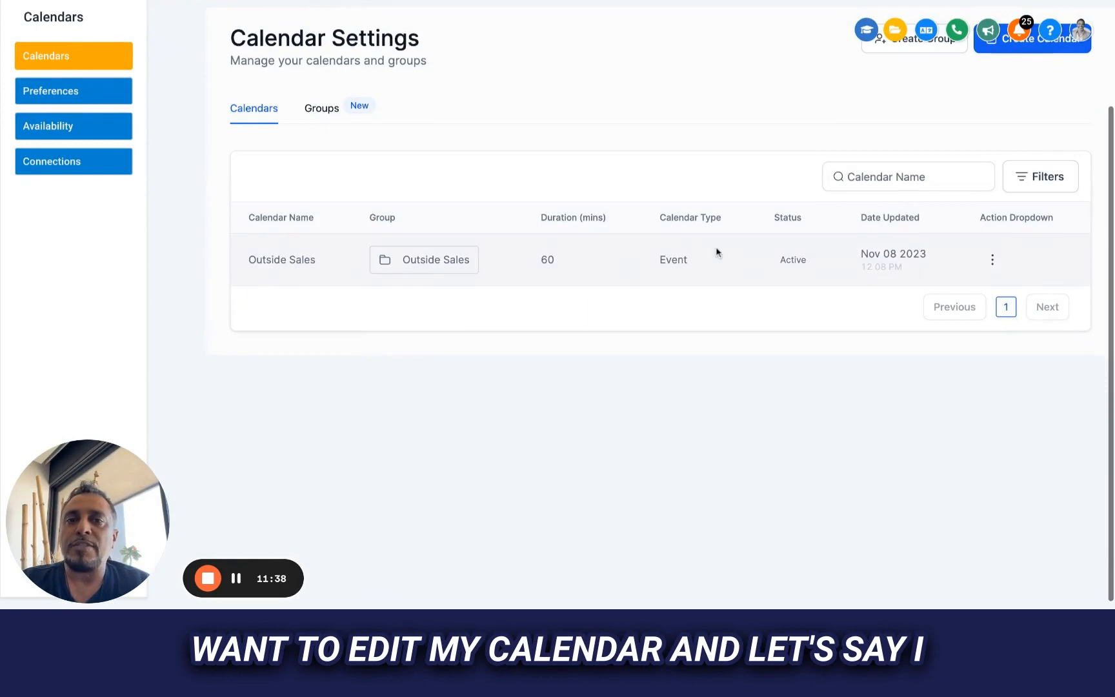
click(993, 260)
click(968, 294)
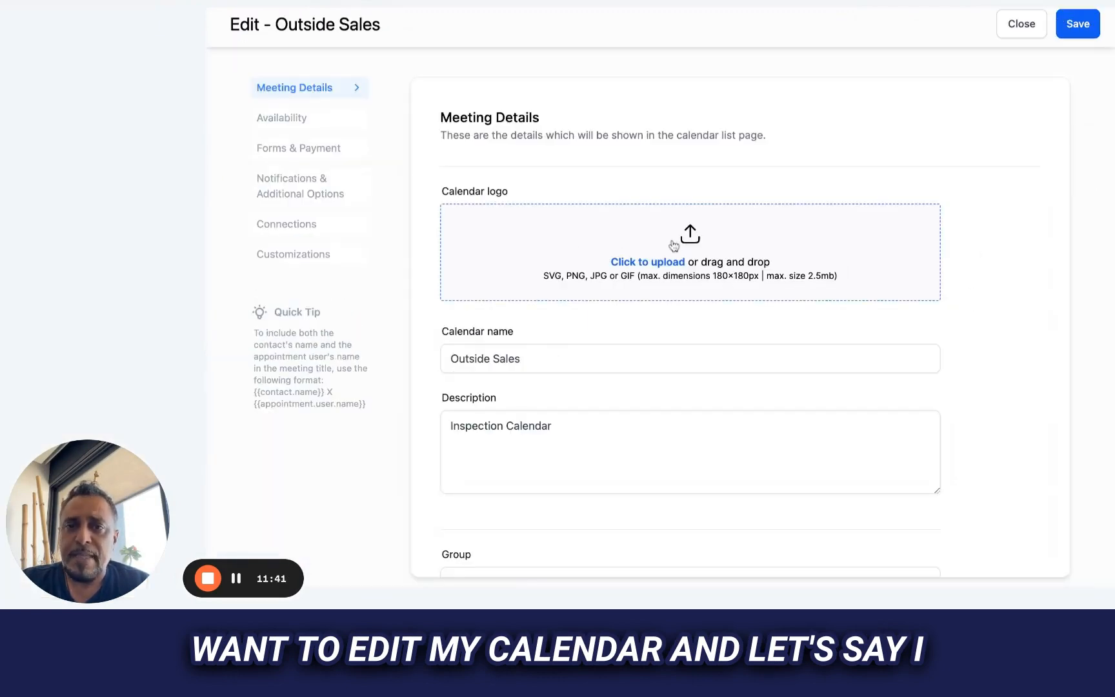
scroll(674, 245, down, 3)
scroll(673, 246, down, 3)
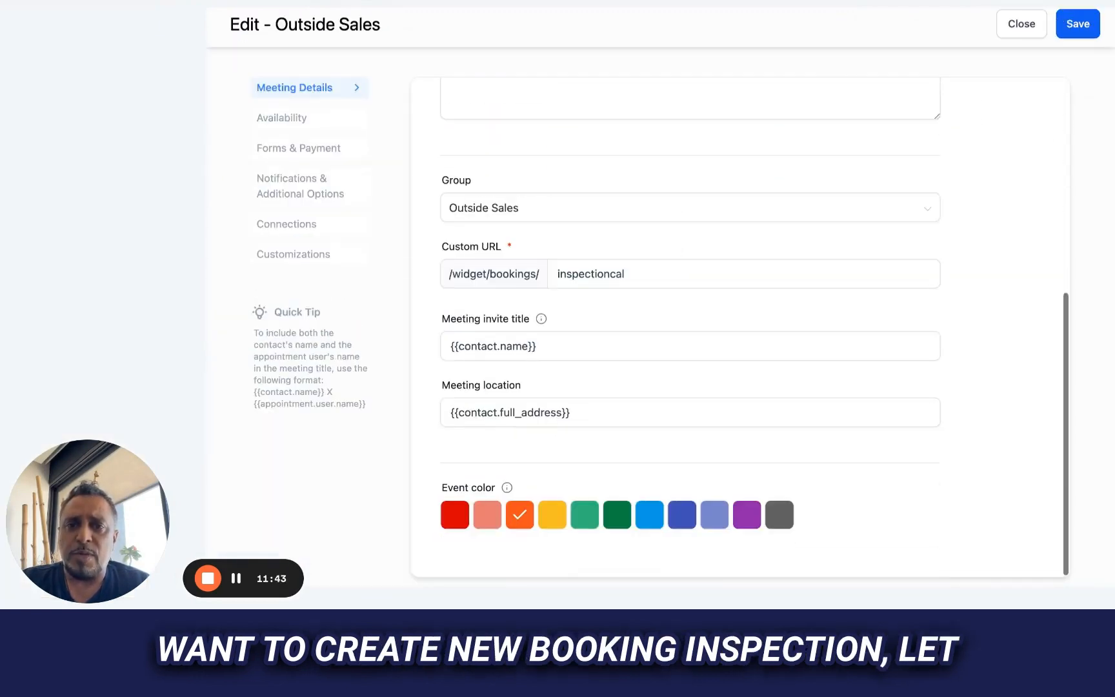
click(642, 279)
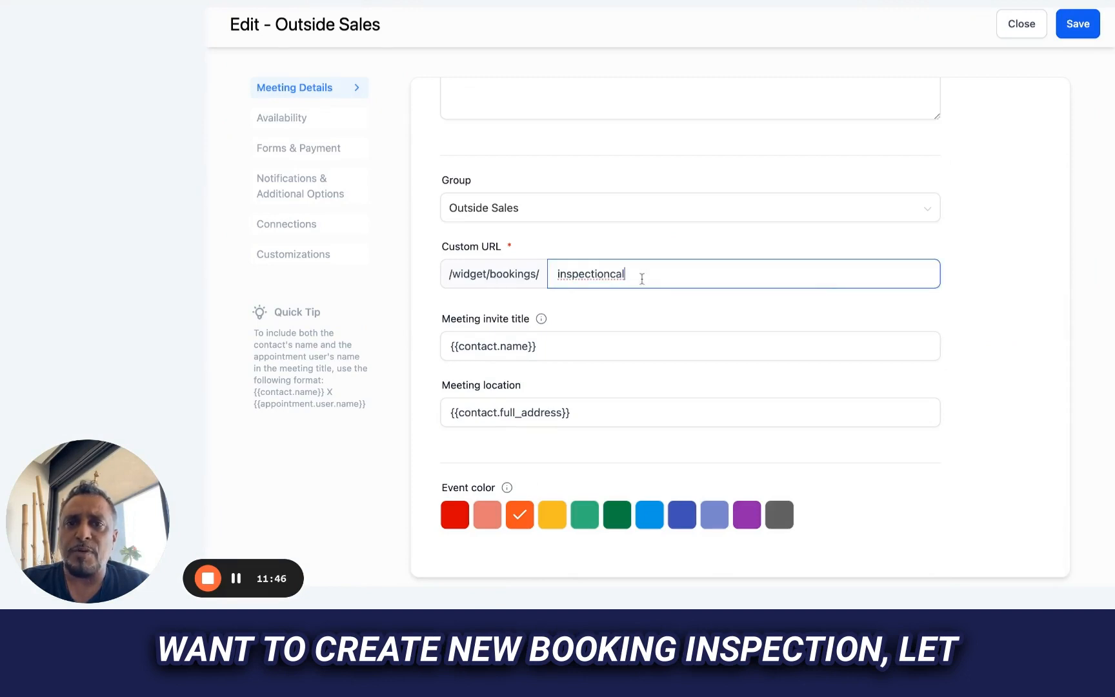
click(478, 247)
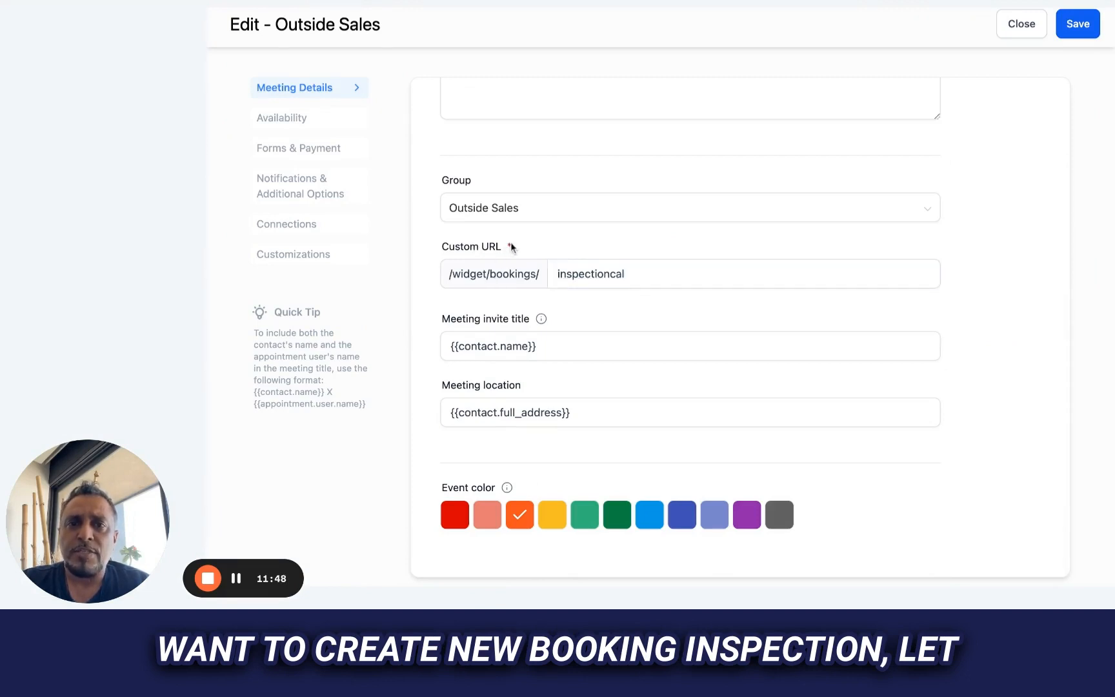
scroll(691, 271, up, 5)
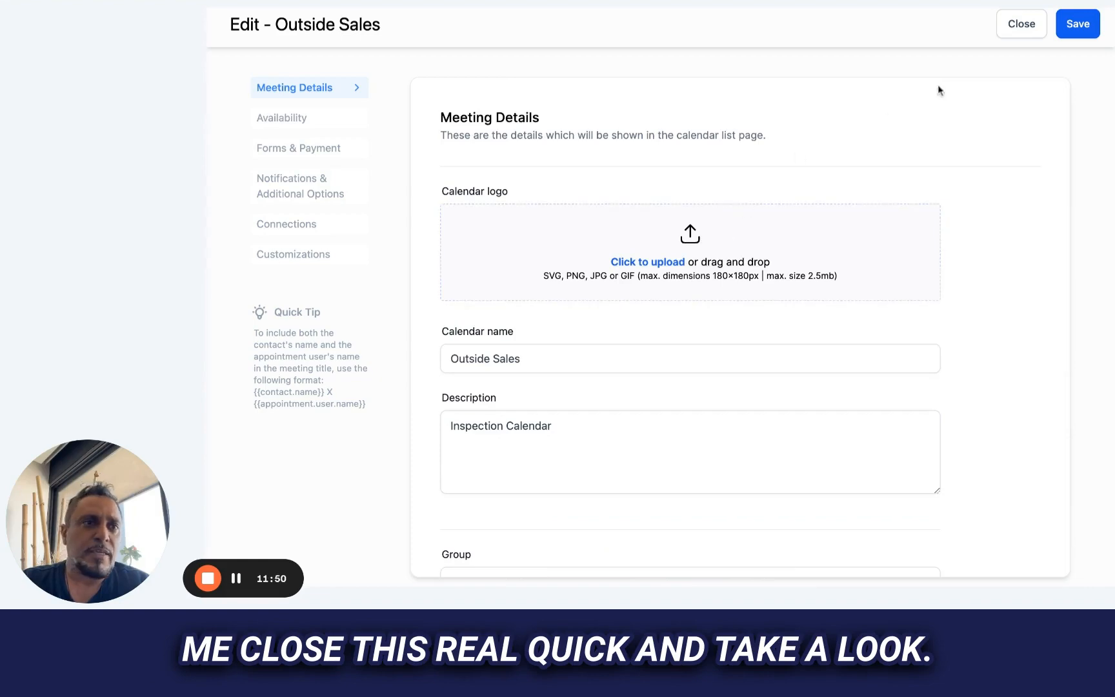
click(1007, 29)
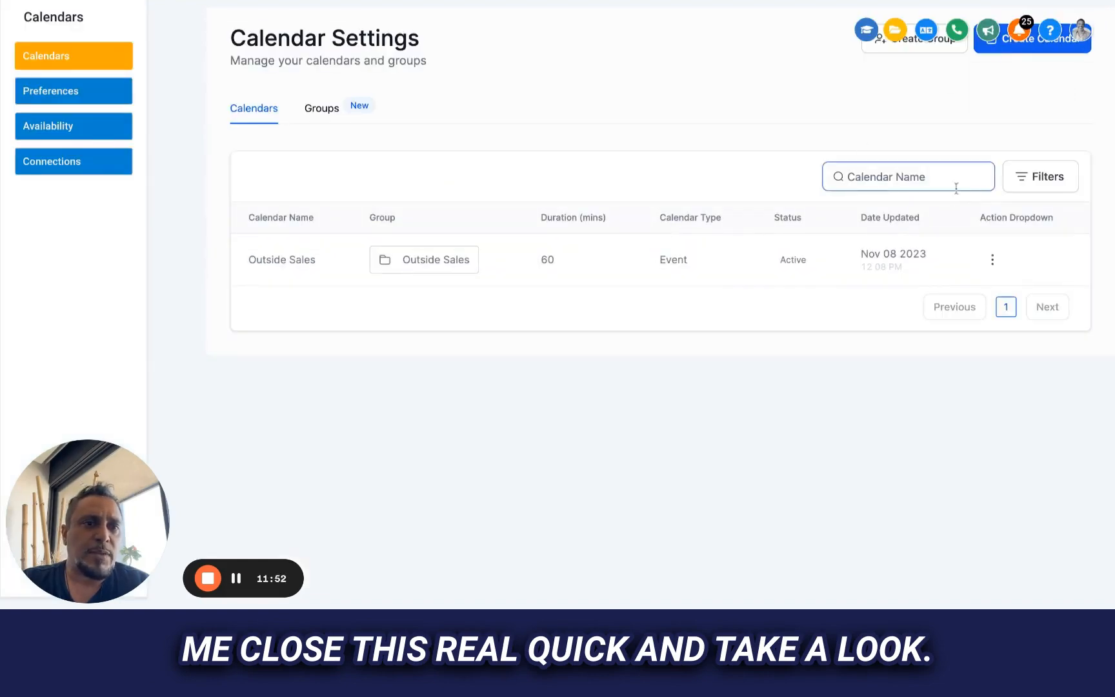
- Open a new Simple Calendar form, examine how its custom URL is built, and cancel the form
scroll(966, 85, up, 3)
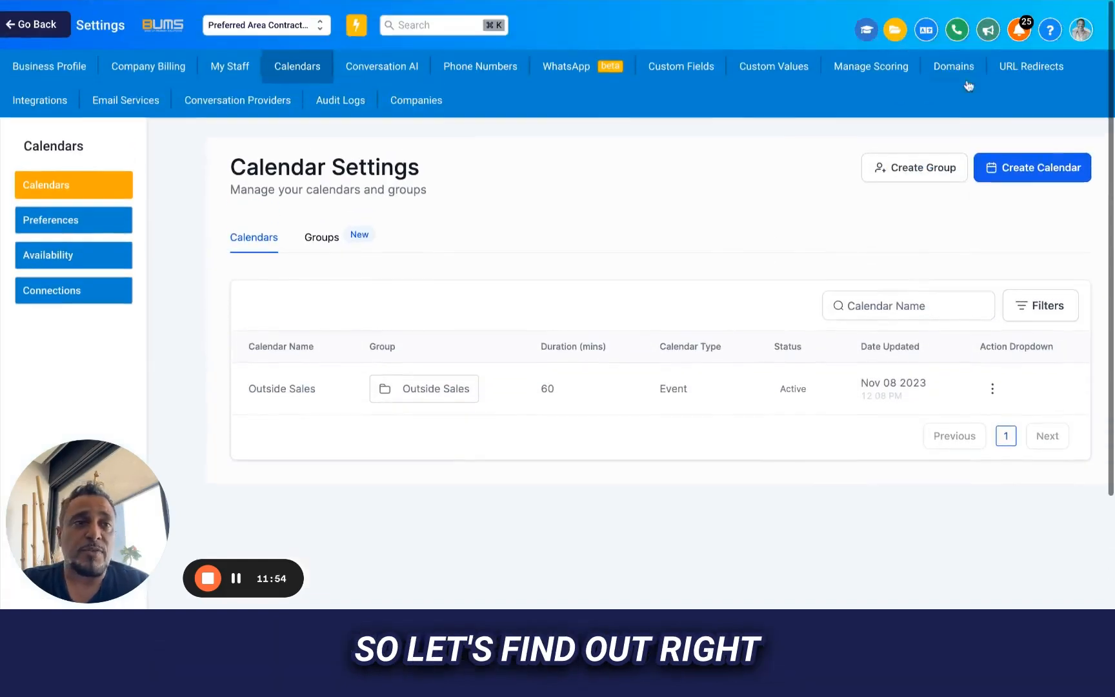
click(1032, 167)
scroll(438, 374, down, 3)
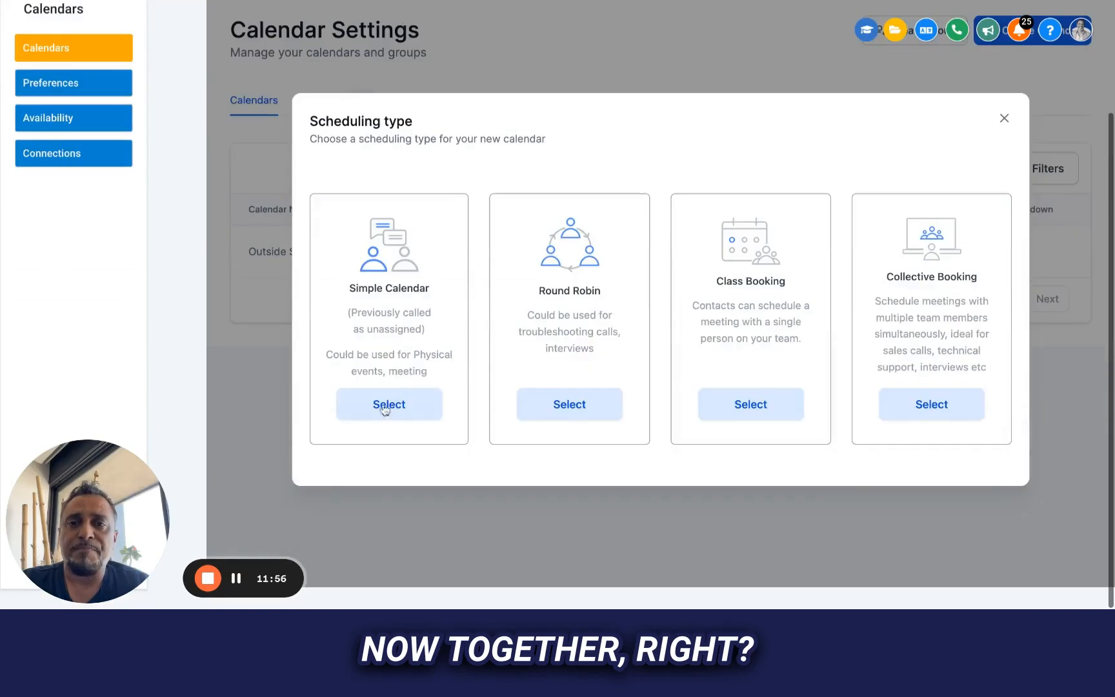
click(386, 405)
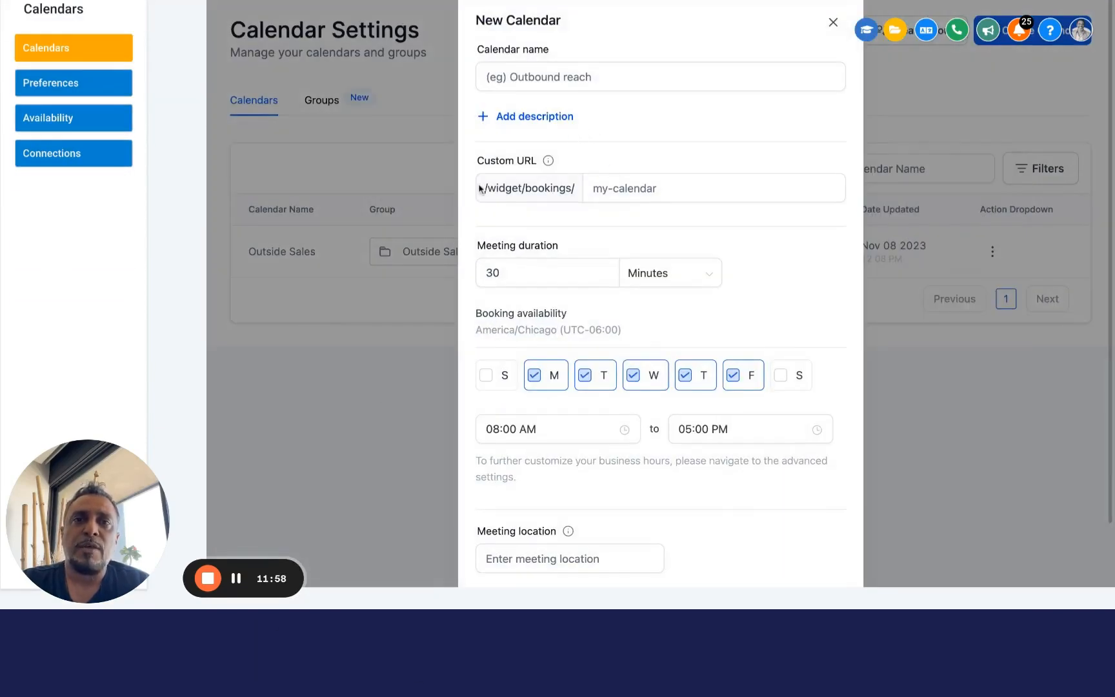
mouse_move(549, 162)
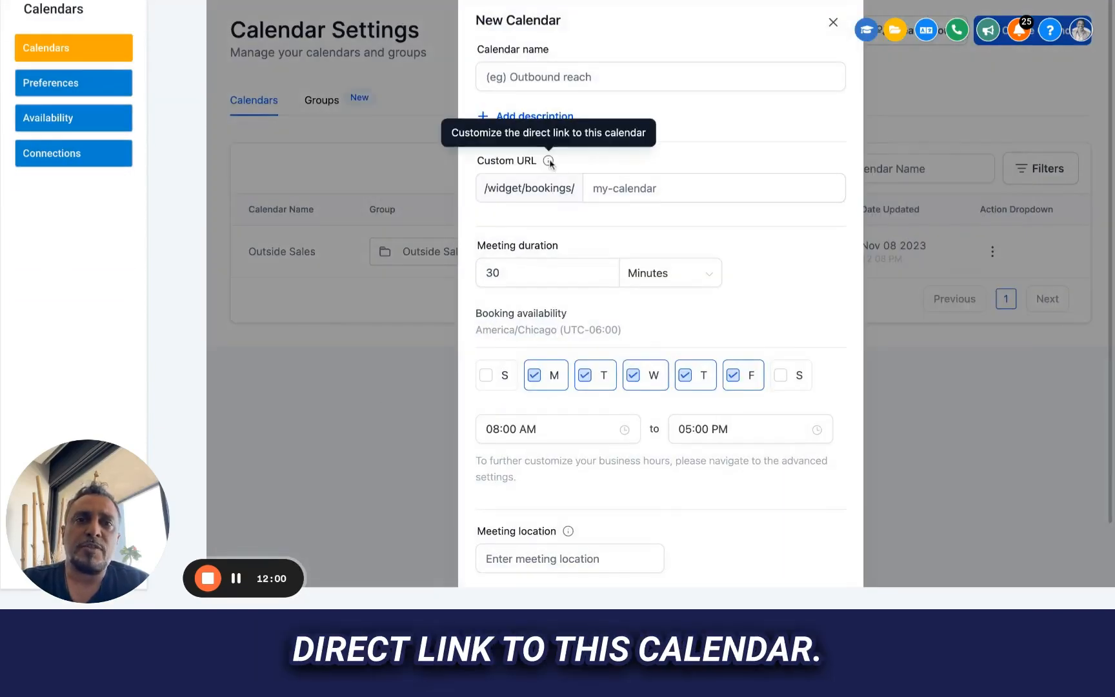
click(620, 188)
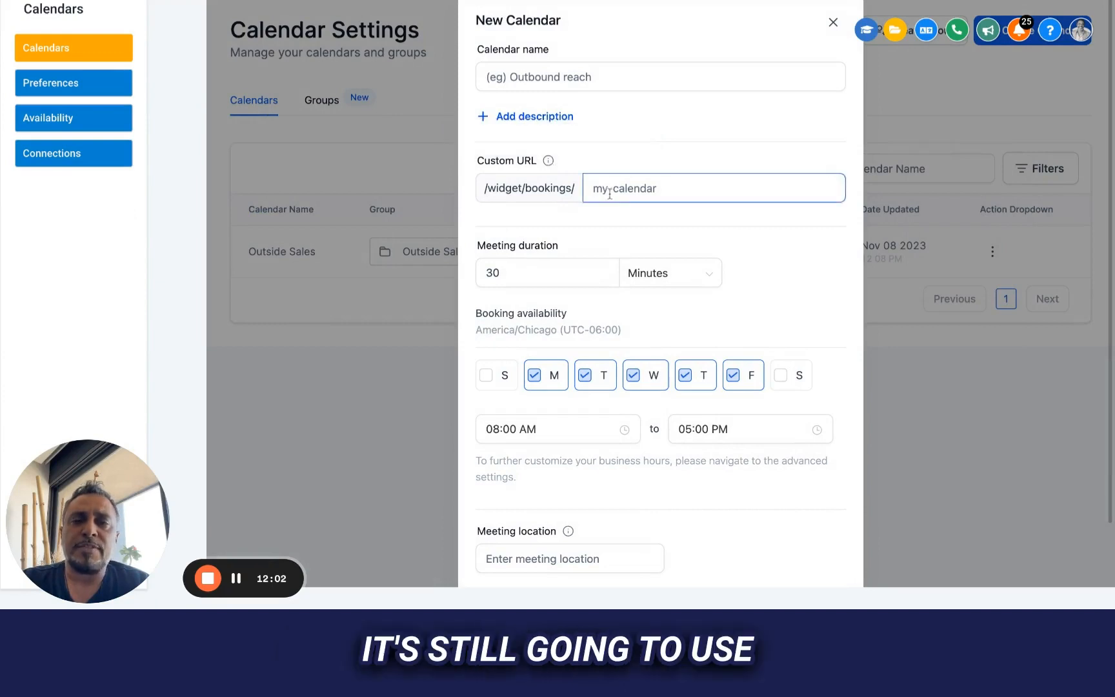
scroll(550, 326, down, 2)
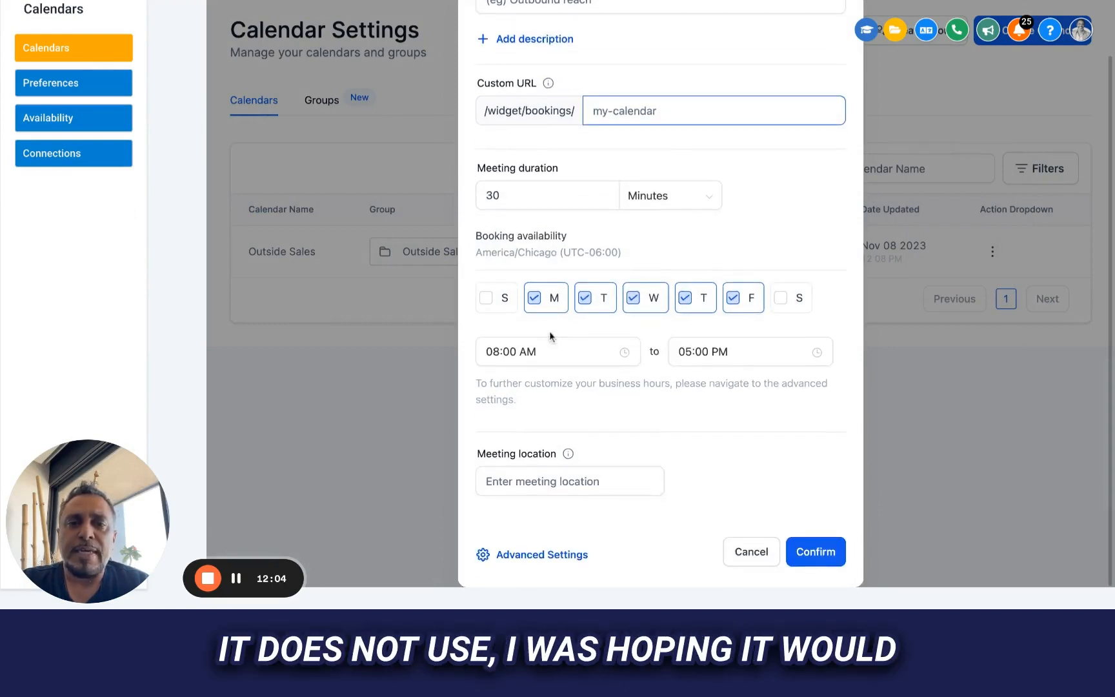
click(537, 553)
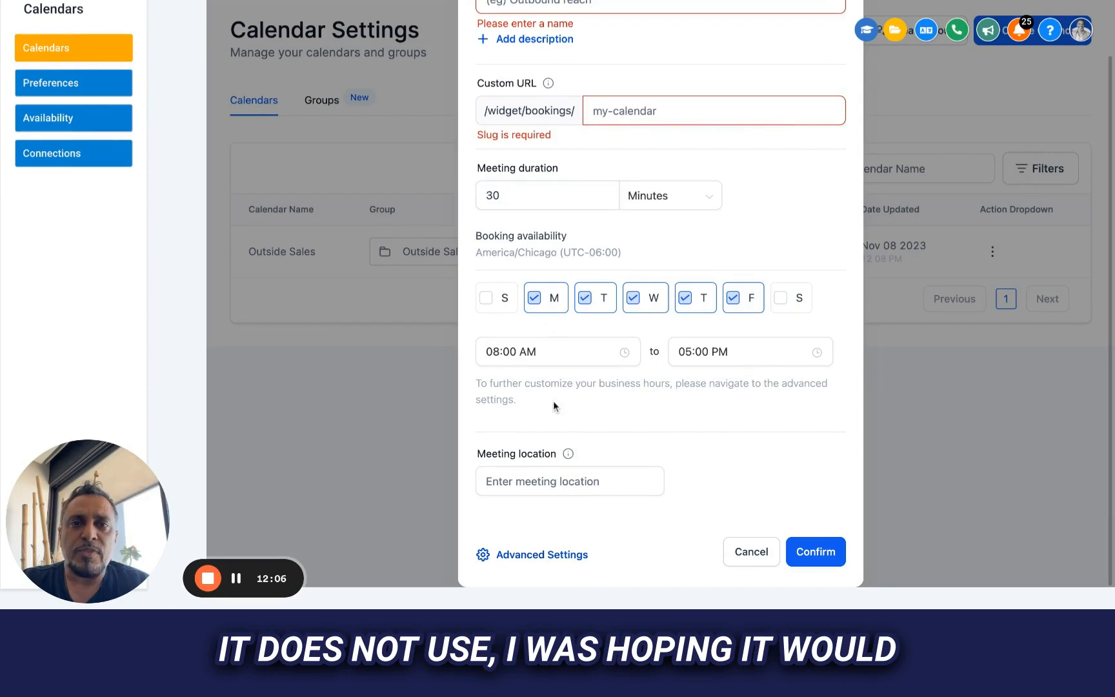
click(742, 554)
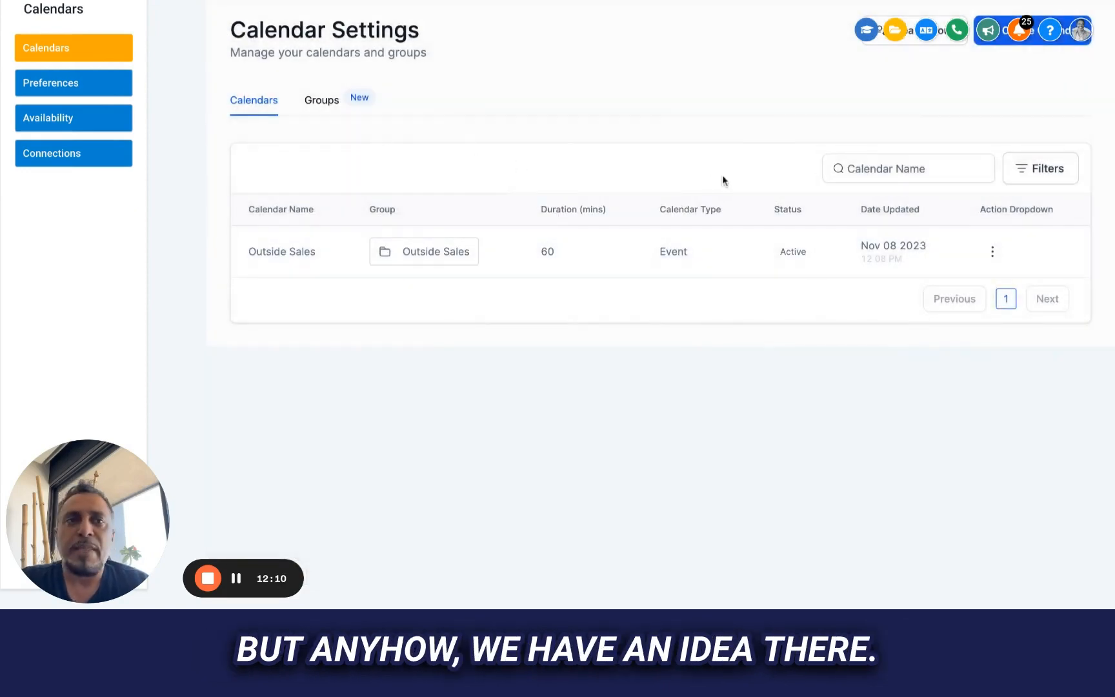
scroll(722, 175, up, 3)
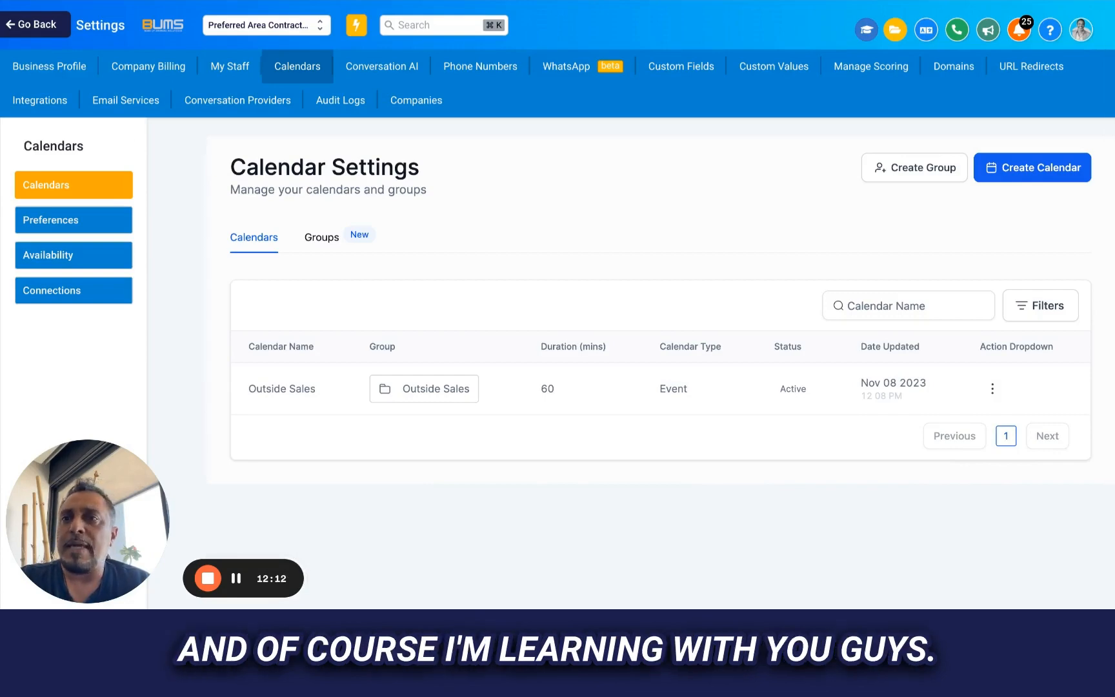